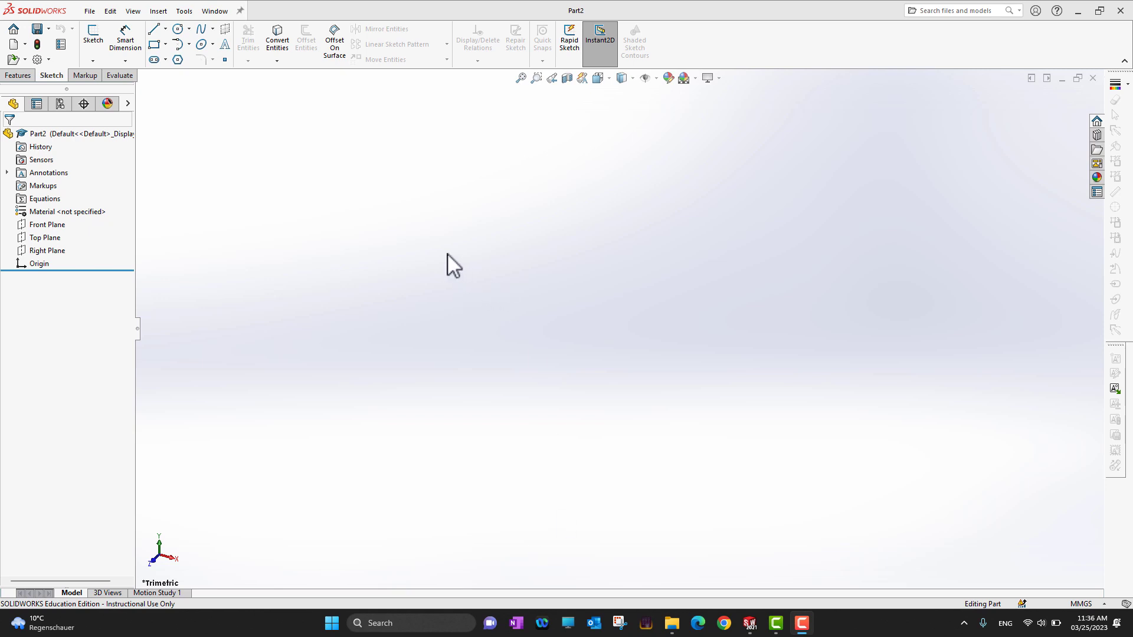
click(39, 225)
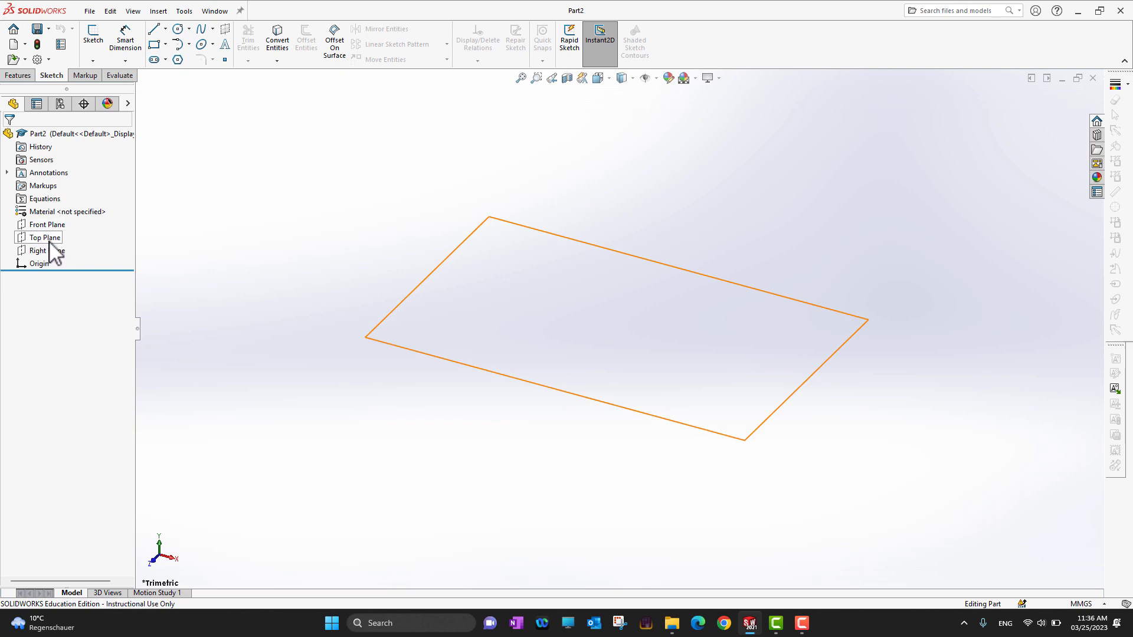
click(45, 237)
click(40, 225)
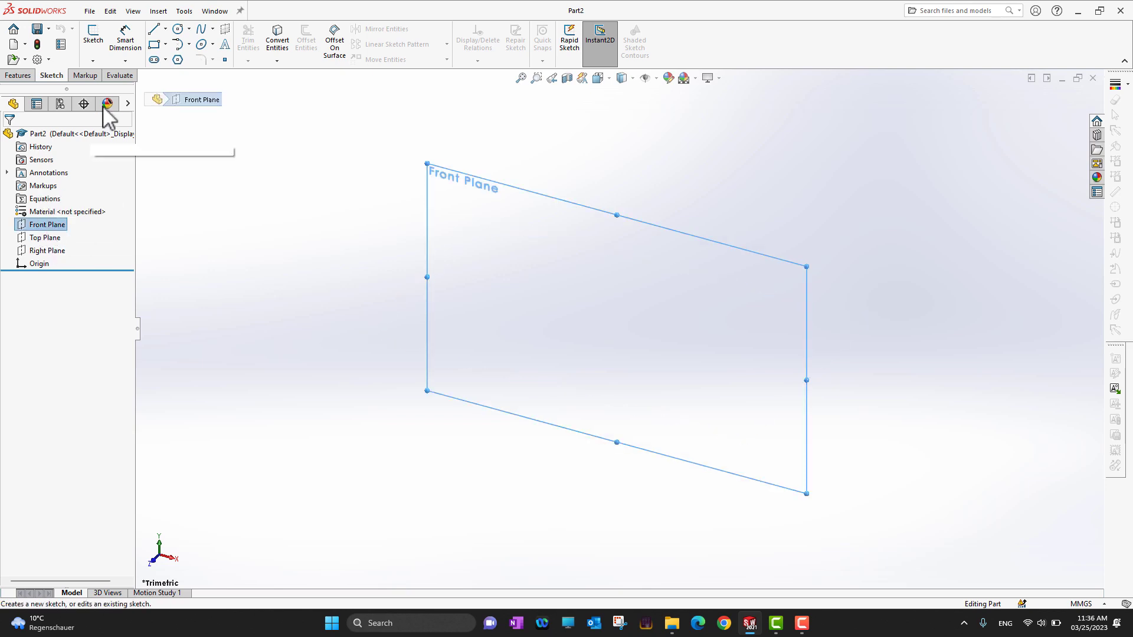
click(94, 43)
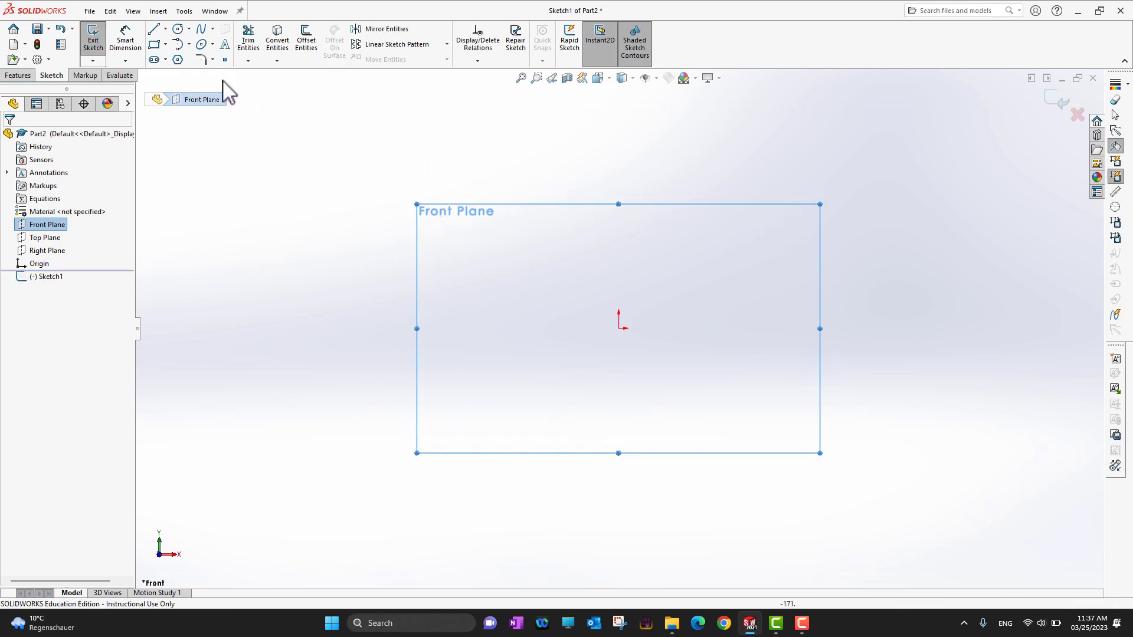
click(180, 30)
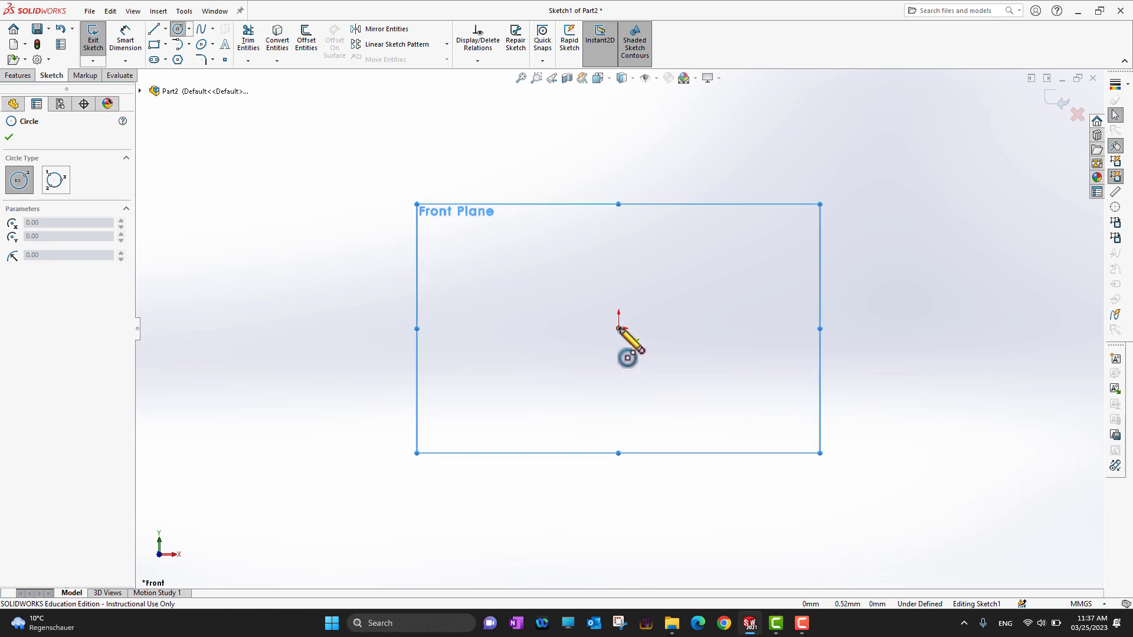
click(619, 330)
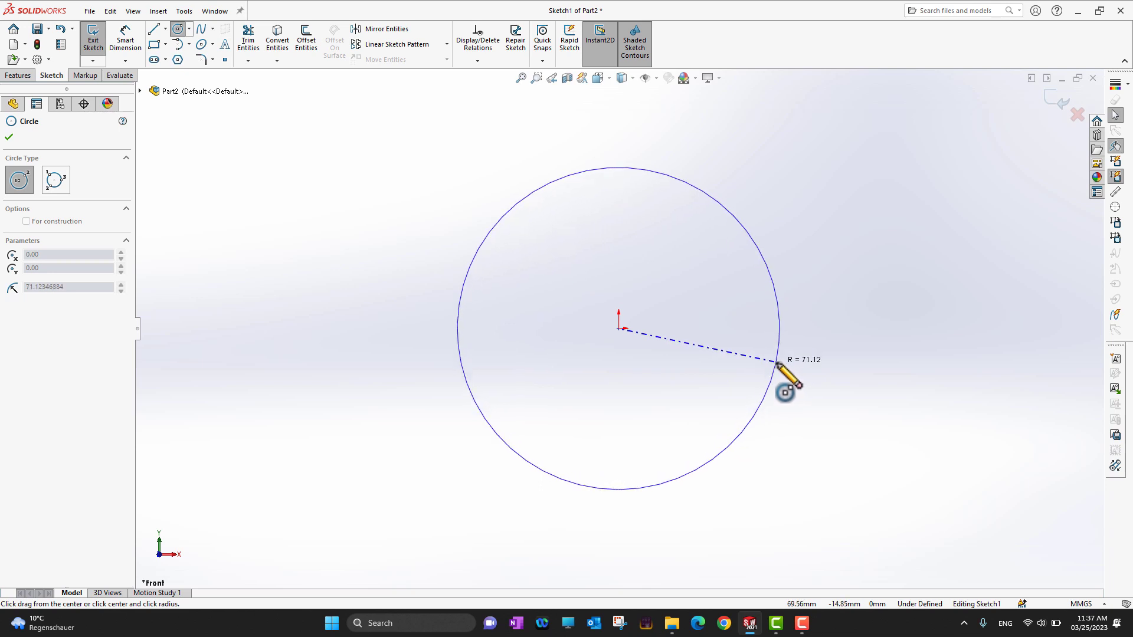
click(804, 377)
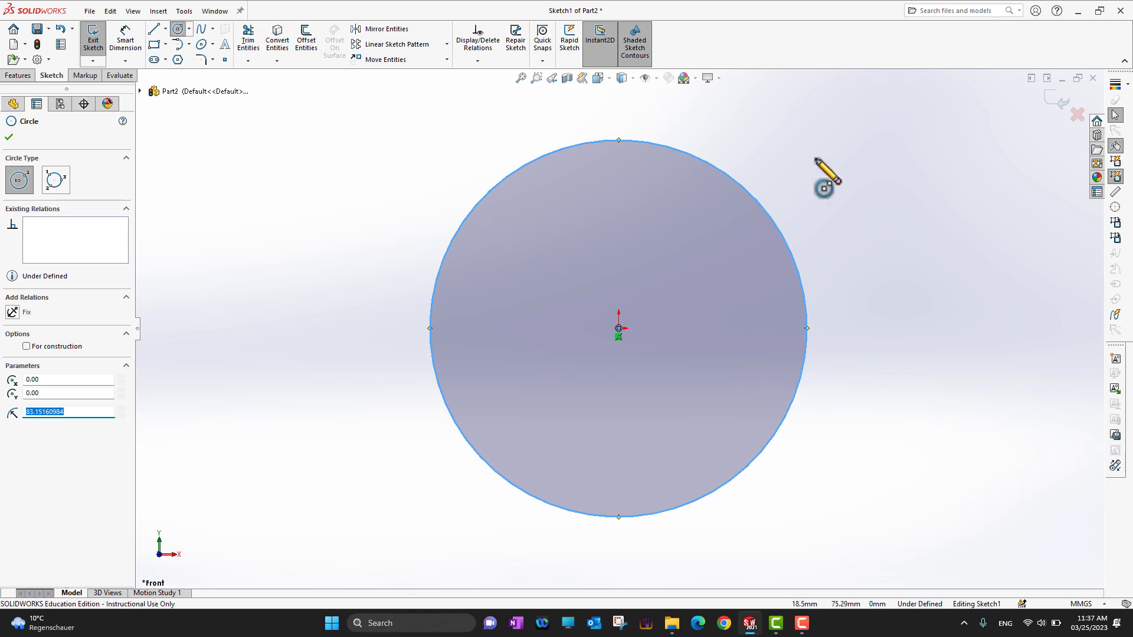
click(1077, 114)
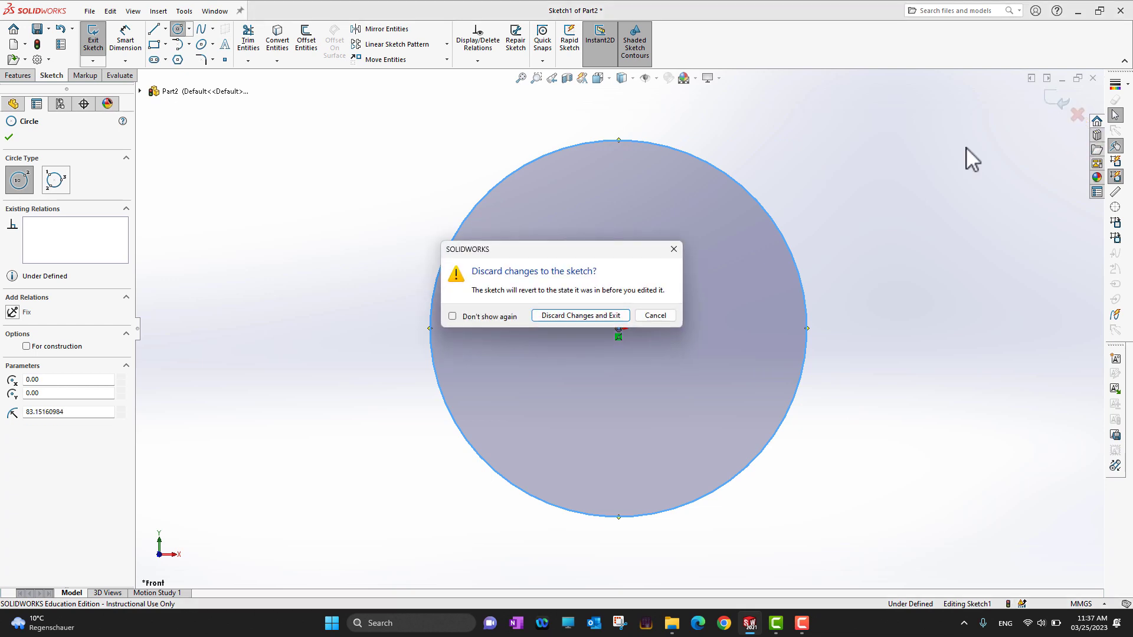
click(592, 314)
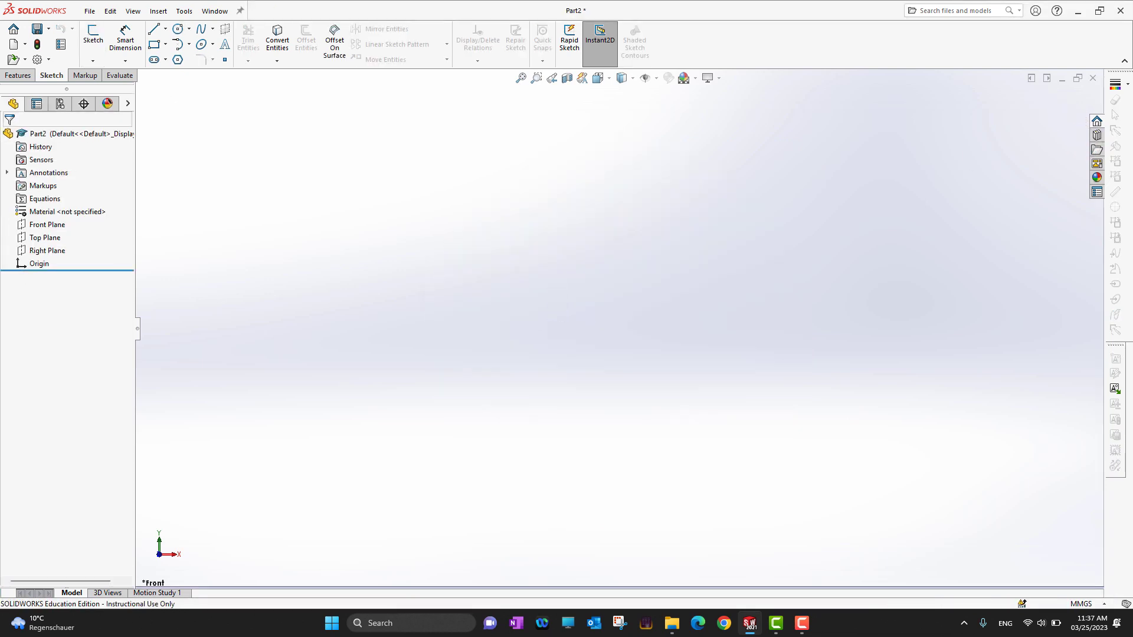
Step: Sketch a circle of about 69 mm radius on the Front Plane, centred on the origin
click(59, 226)
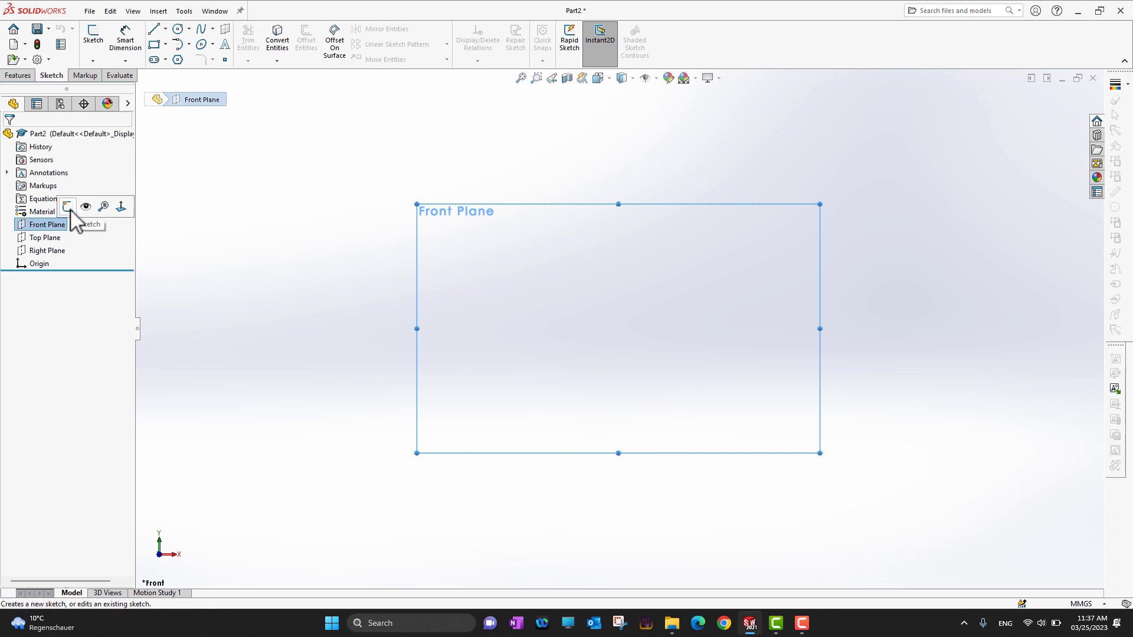
click(74, 208)
click(177, 28)
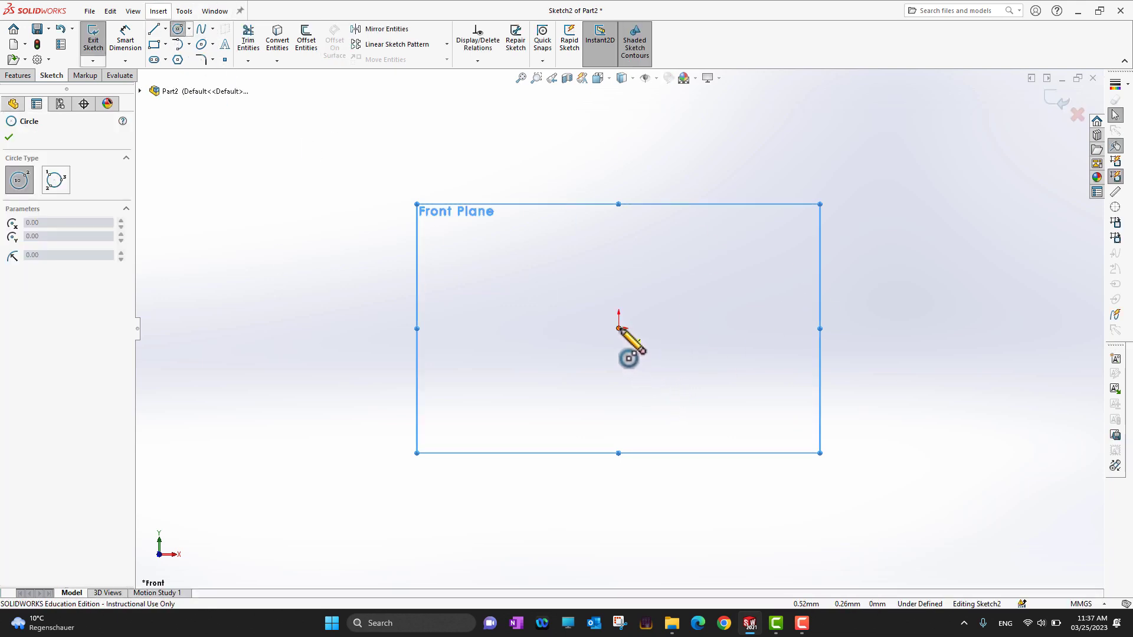
click(618, 328)
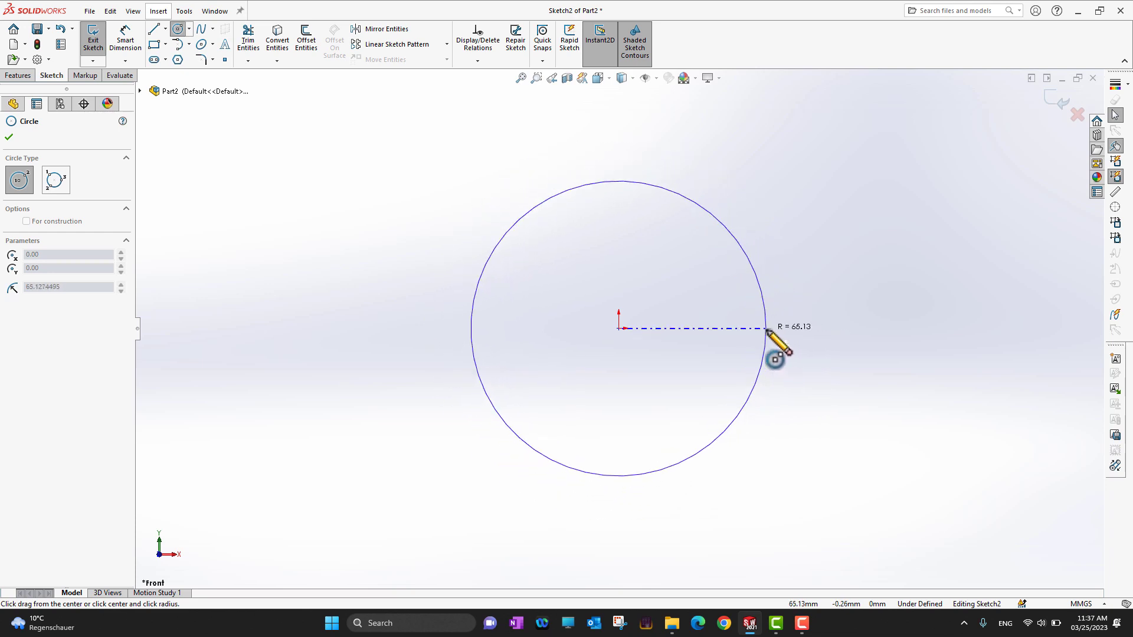
click(774, 330)
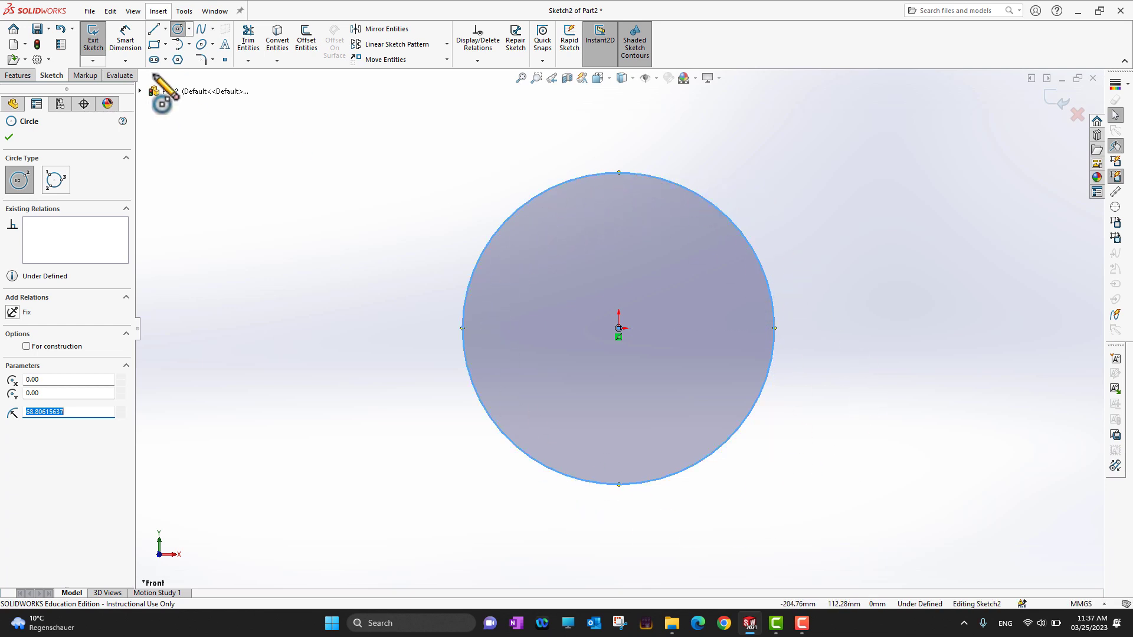
Step: Dimension the circle's diameter and set it to 120 mm
click(128, 46)
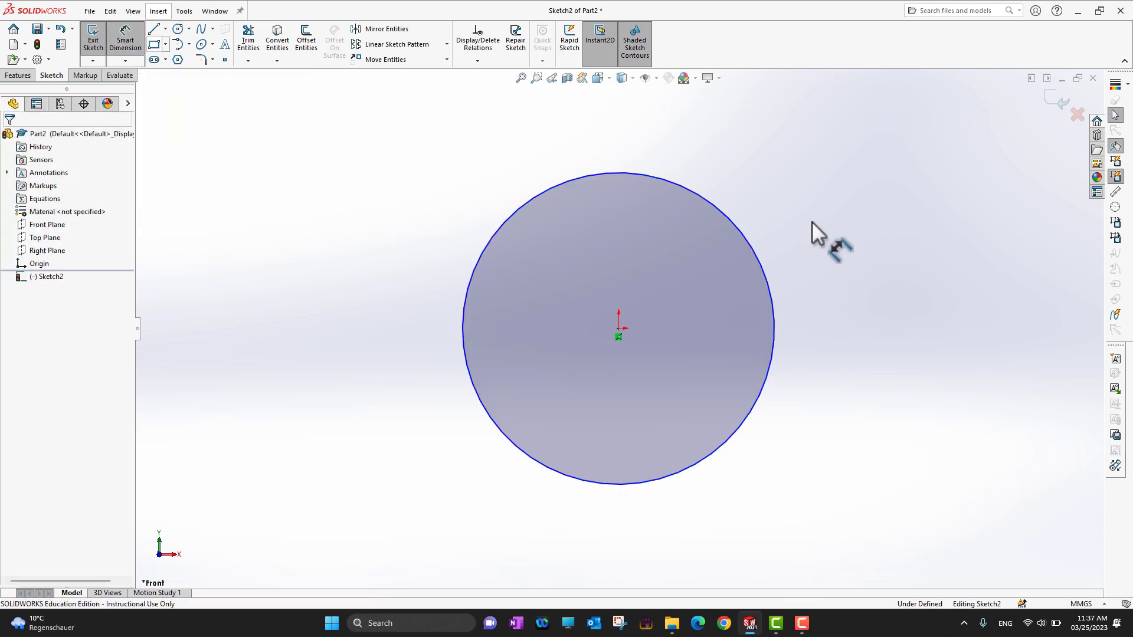
click(773, 305)
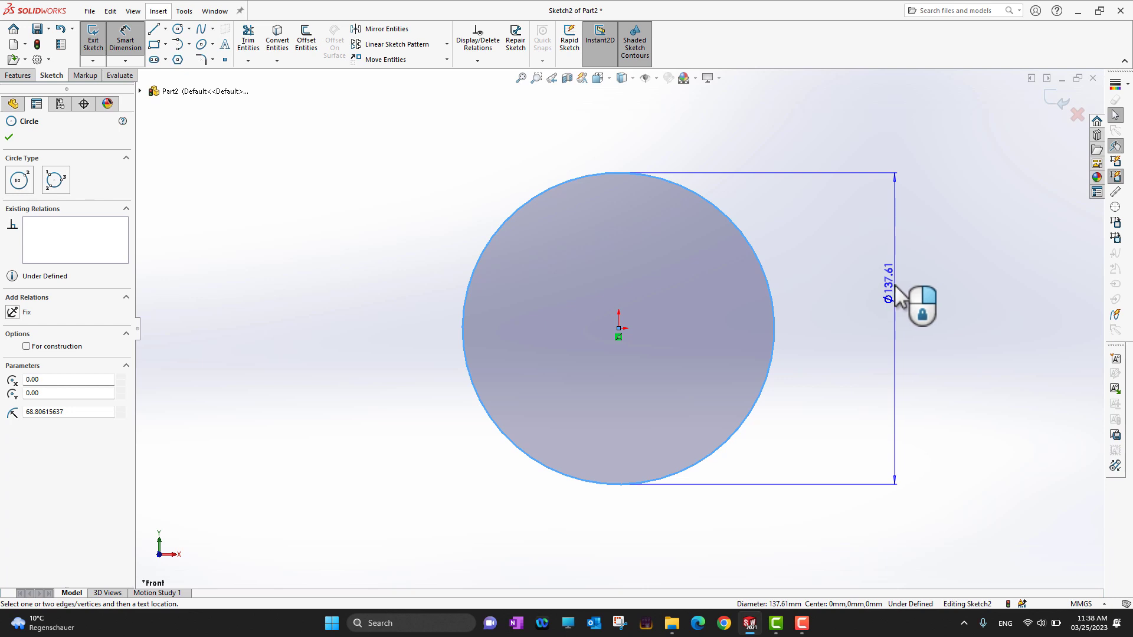
click(897, 338)
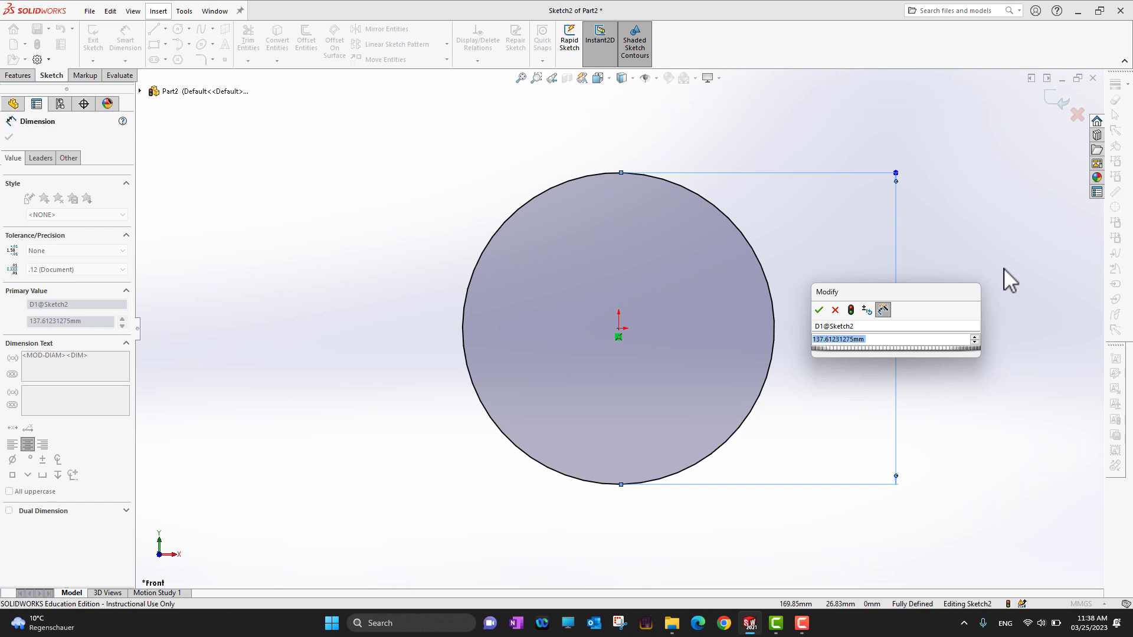
text(120)
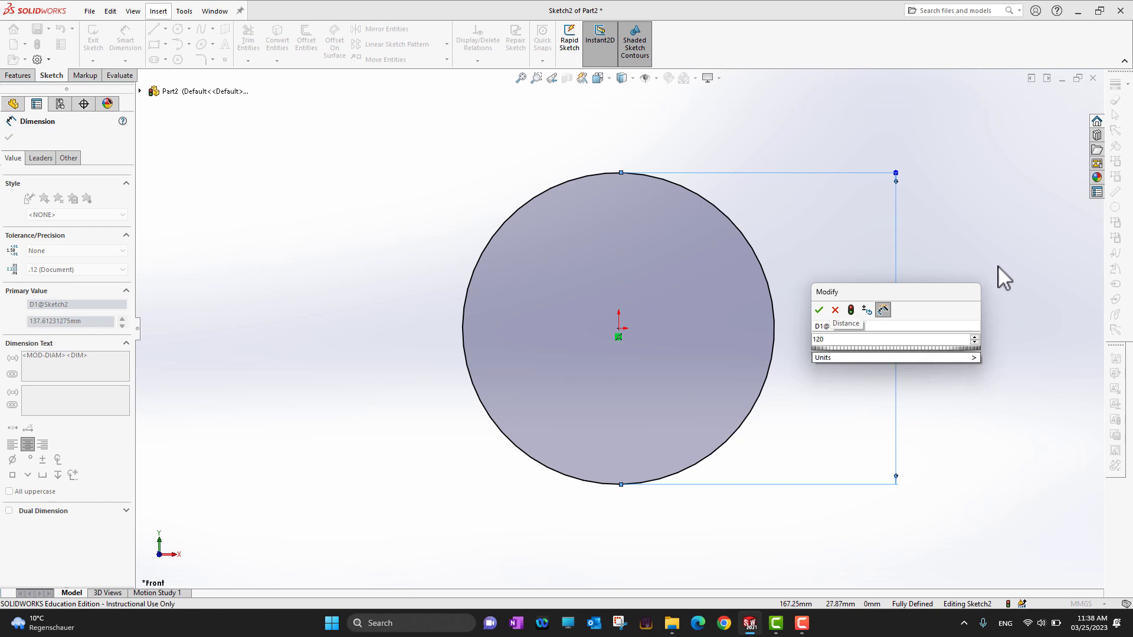
mouse_move(969, 360)
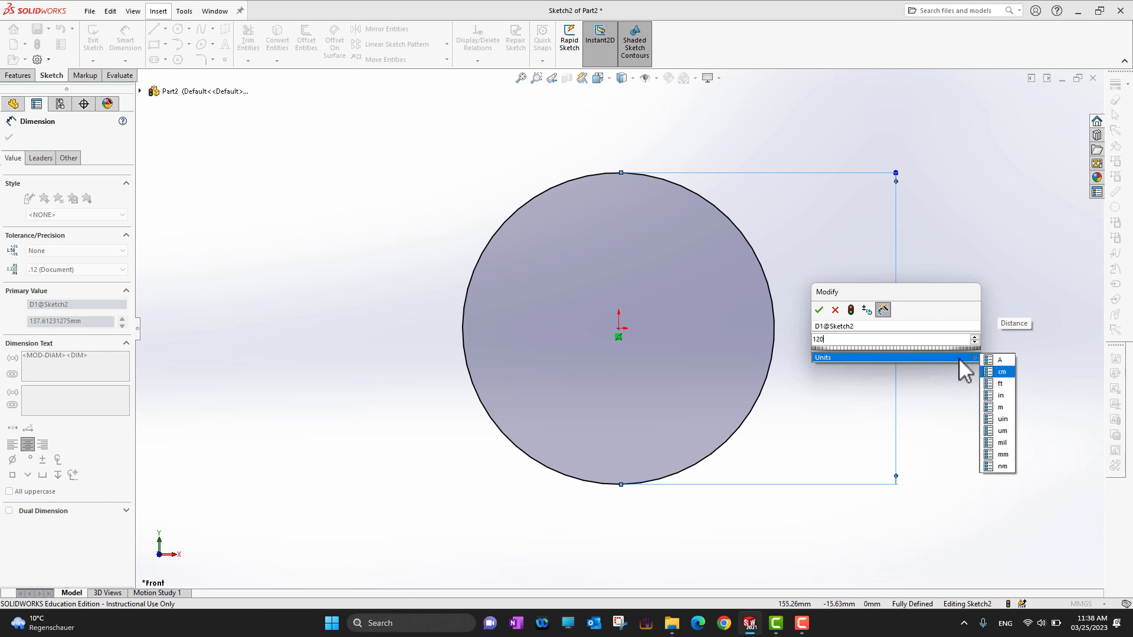
click(819, 310)
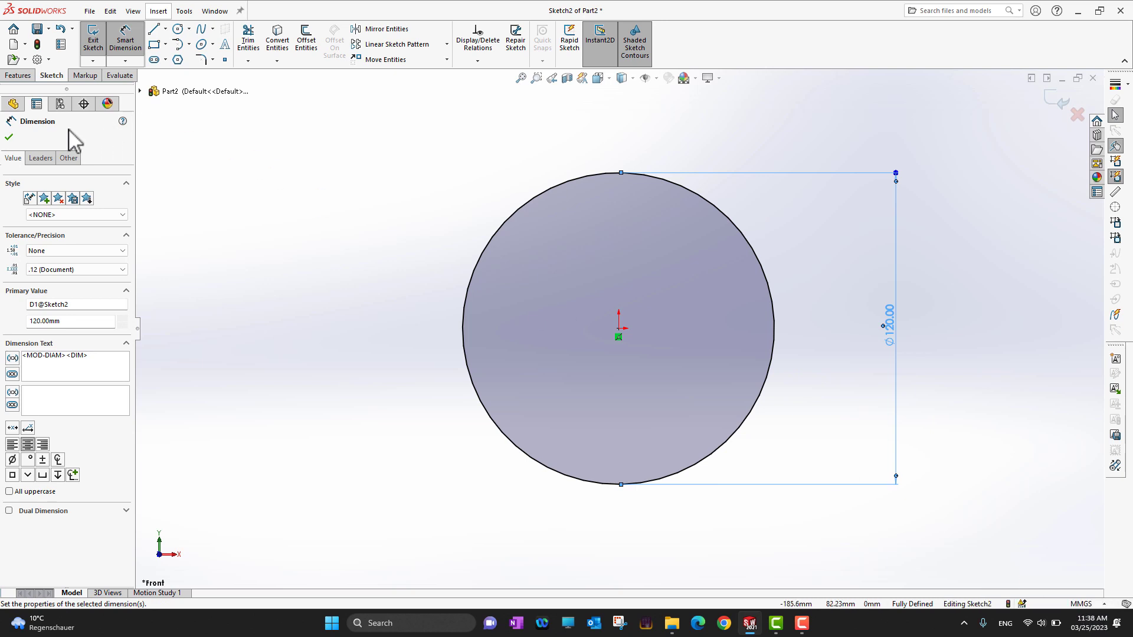
click(9, 137)
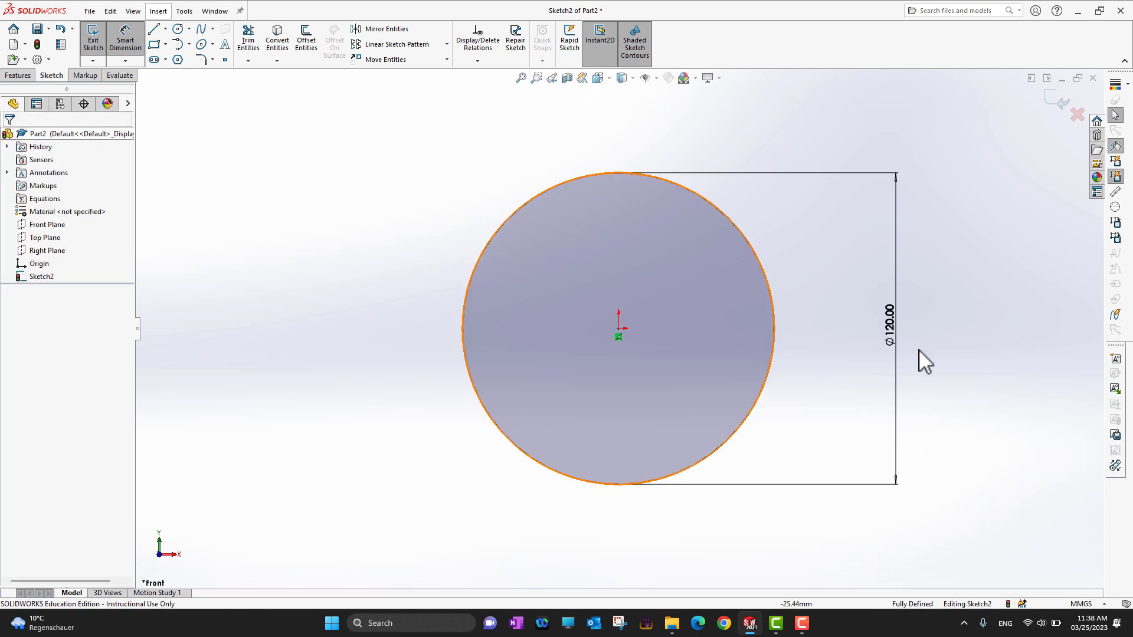
click(1105, 605)
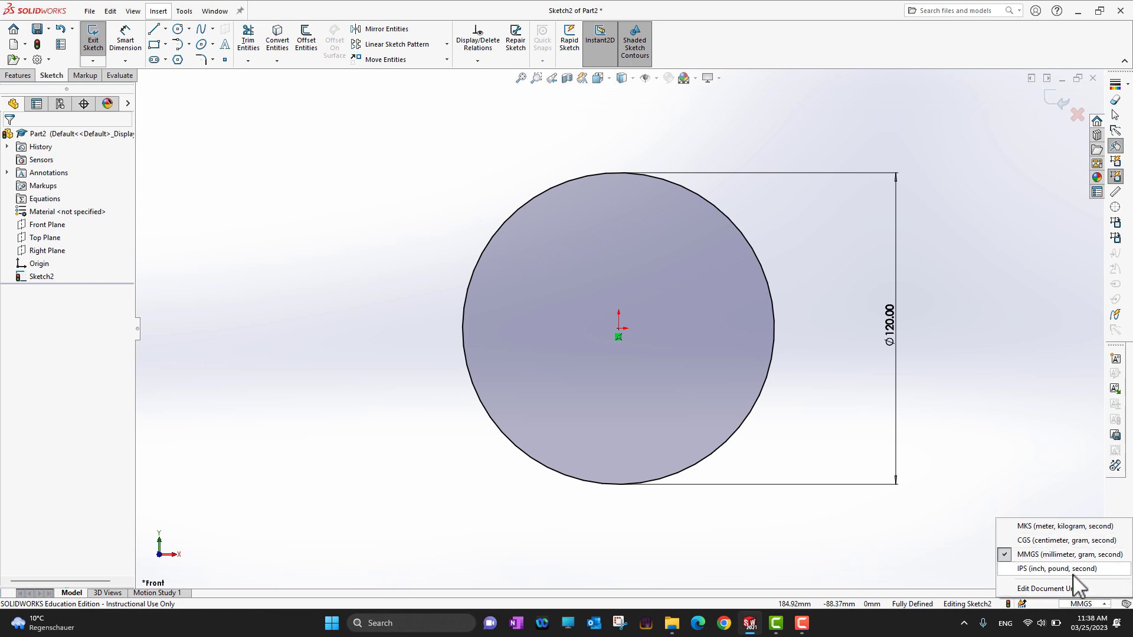
click(977, 414)
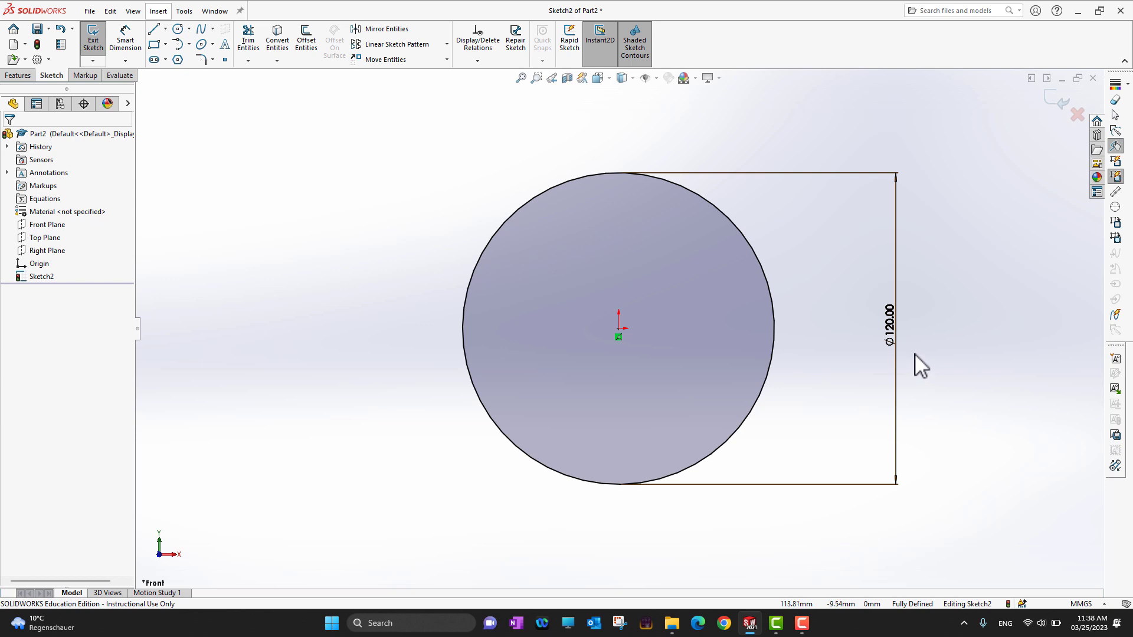
Step: Set up a blind boss extrusion of the circle from the sketch plane with a depth of 60 mm
click(18, 76)
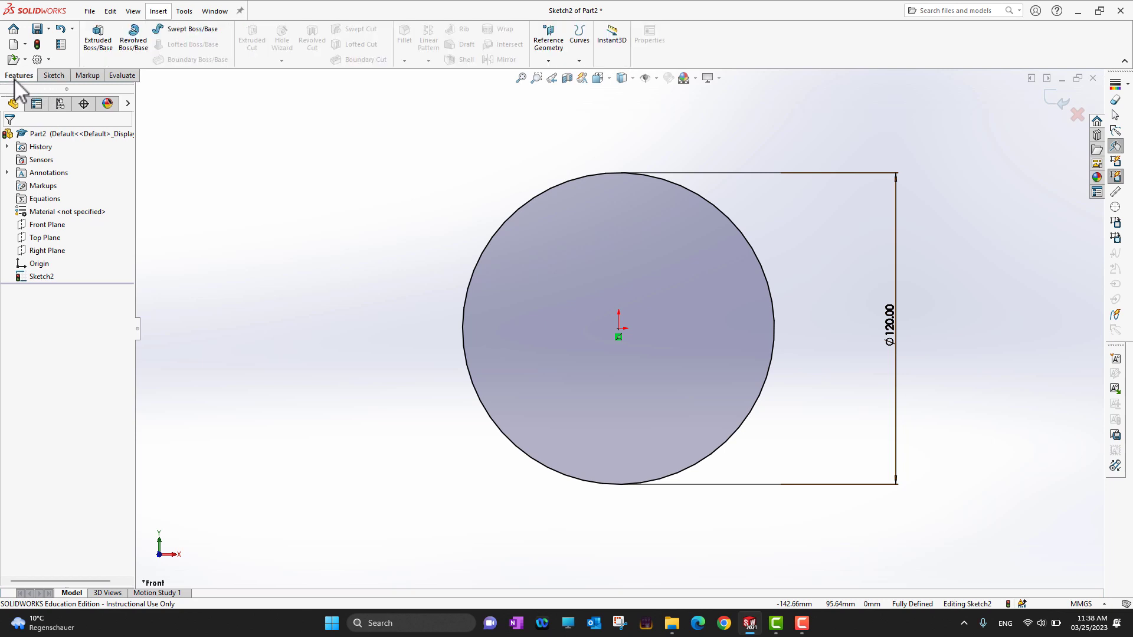
click(102, 40)
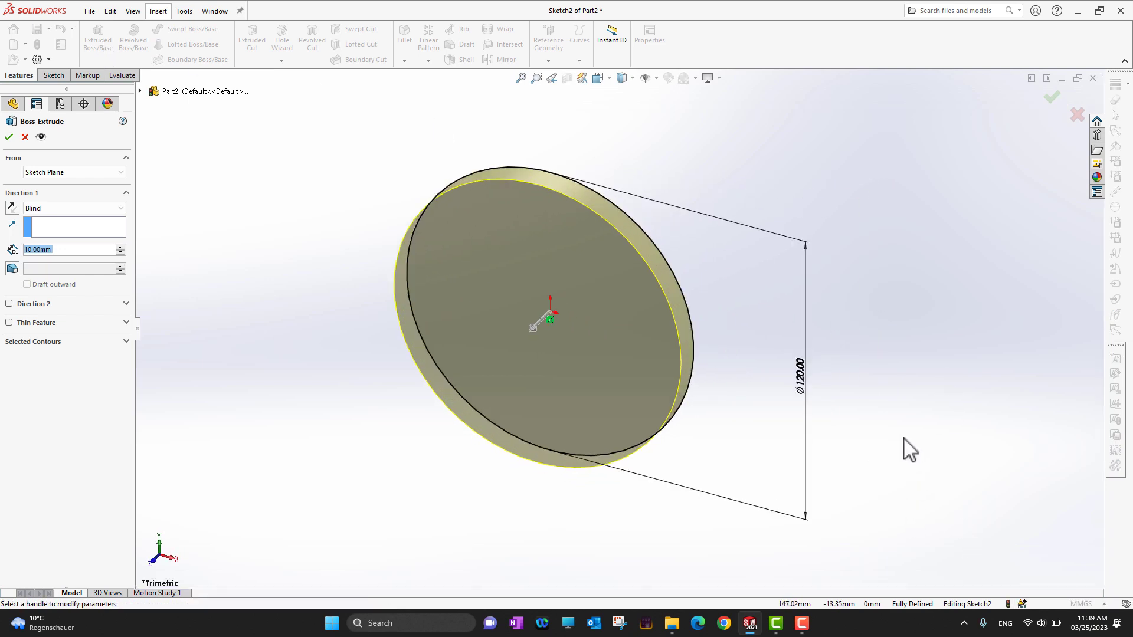
middle_drag(909, 448, 977, 88)
middle_drag(844, 405, 933, 419)
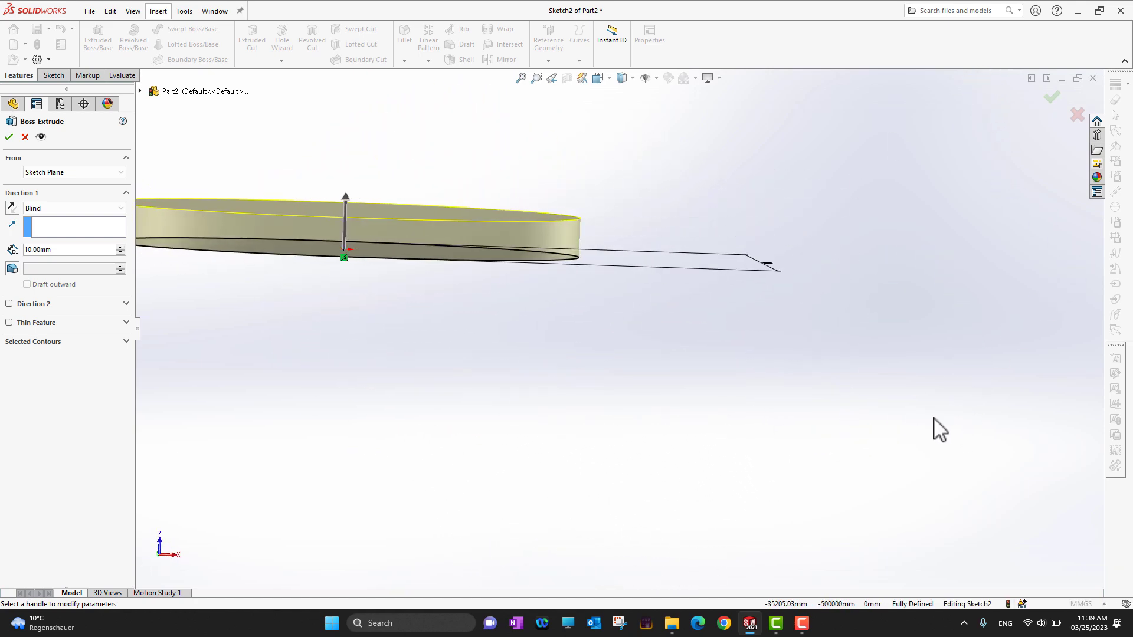
key(f)
middle_drag(827, 299, 793, 264)
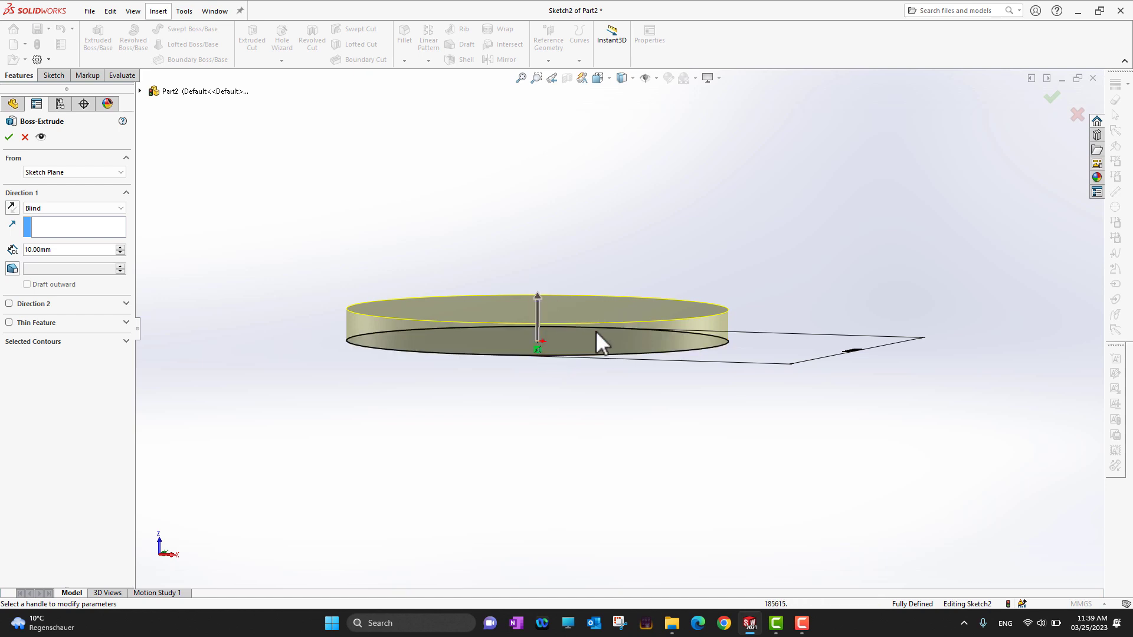
click(540, 297)
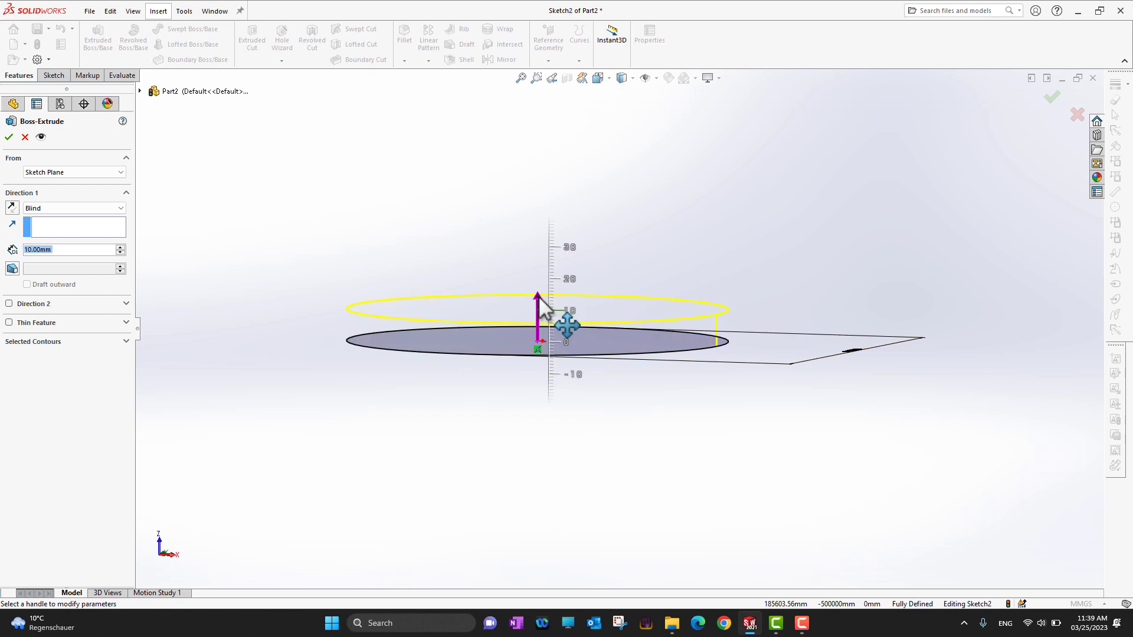
mouse_move(541, 299)
mouse_down()
mouse_move(555, 174)
mouse_move(542, 464)
mouse_move(564, 154)
mouse_move(565, 177)
mouse_up()
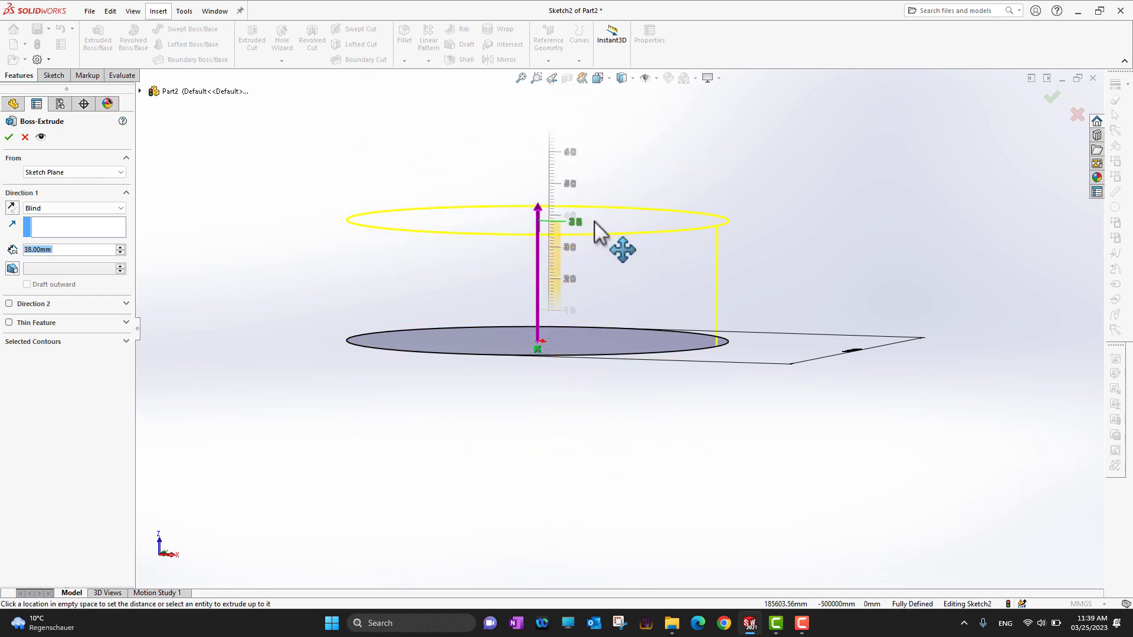
click(598, 191)
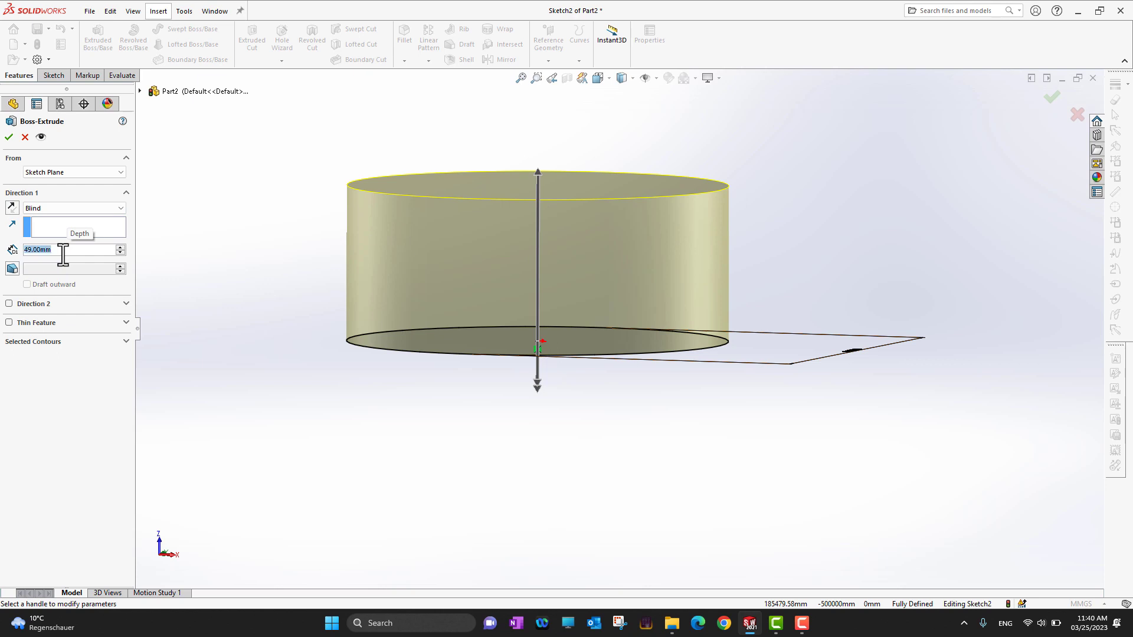
text(60)
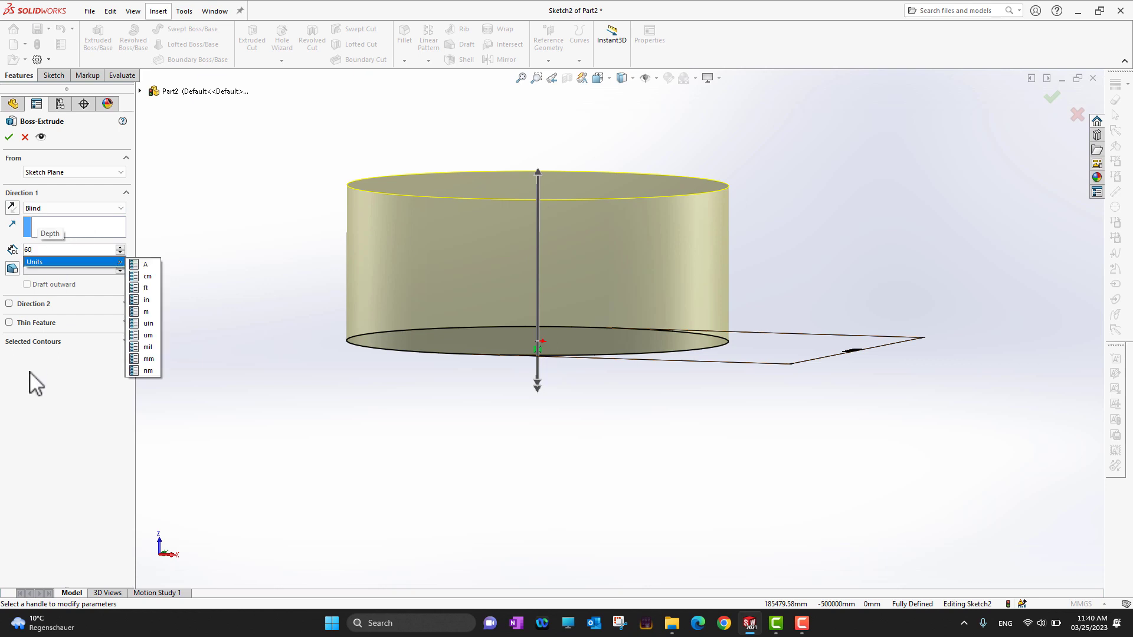
key(Return)
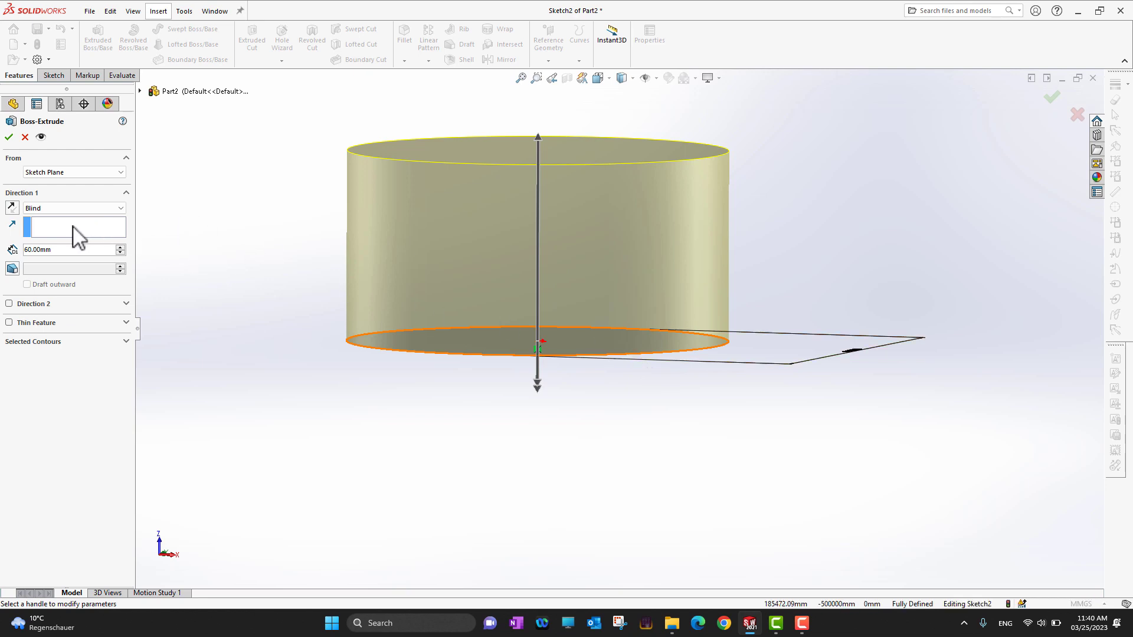
Step: Reverse the extrusion direction and switch it back to the original side
click(11, 207)
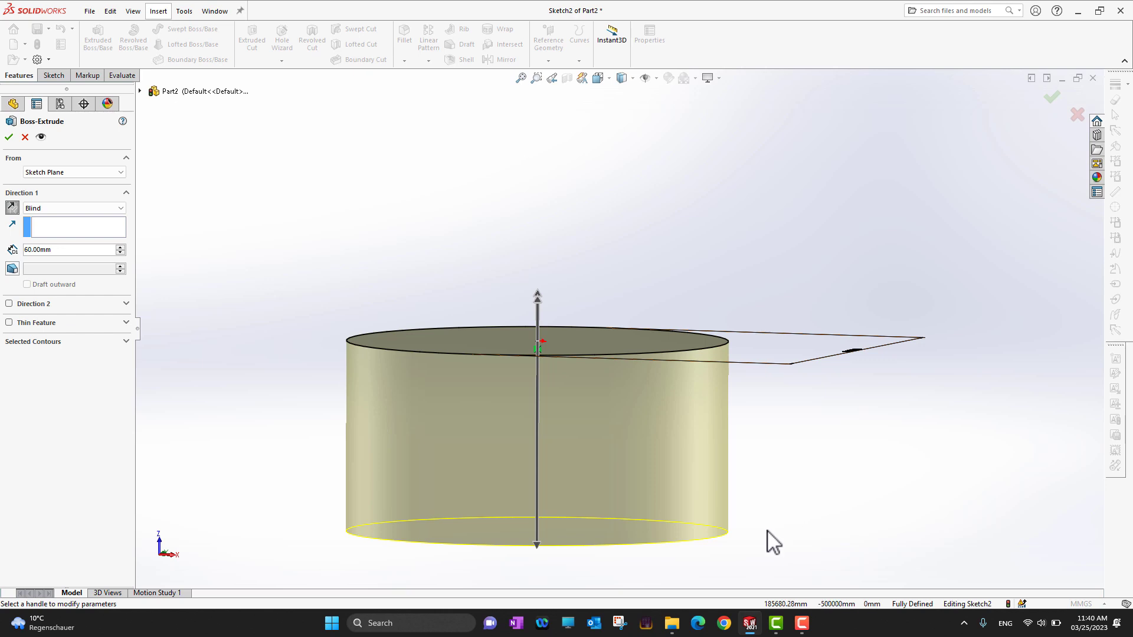
click(12, 209)
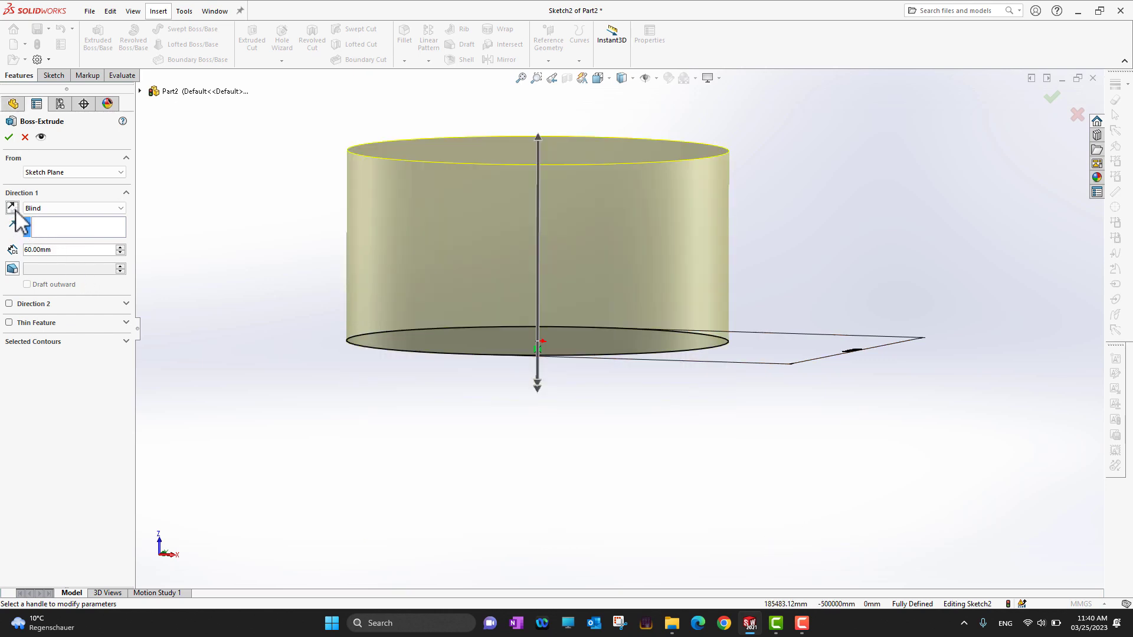
Step: Turn on draft for the extrusion and set an inward draft angle of 30 degrees
click(12, 269)
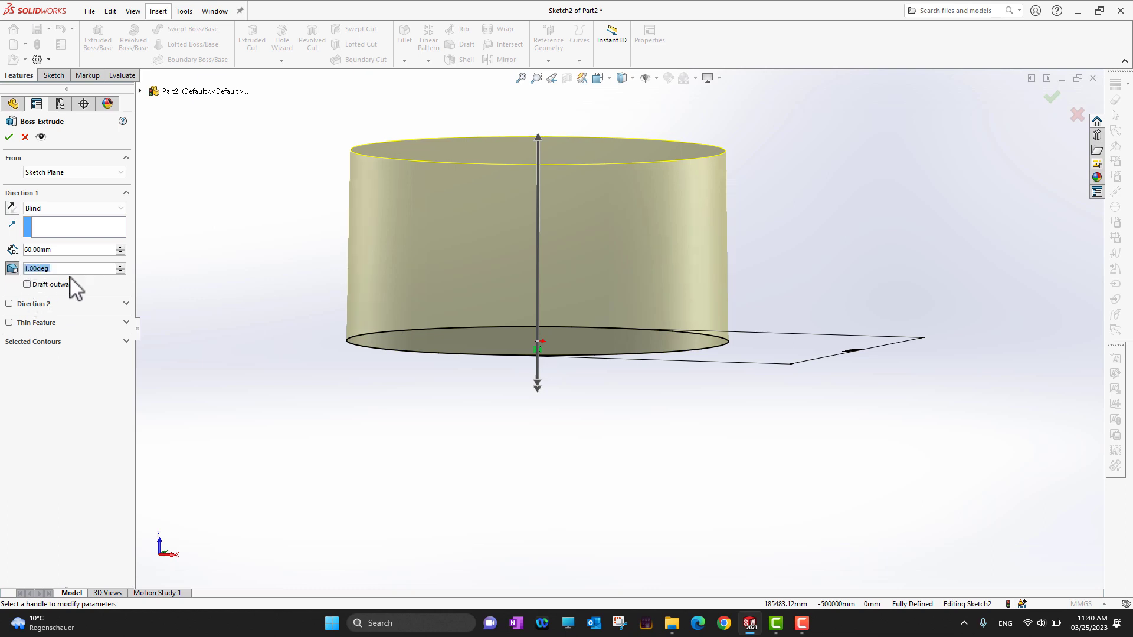
click(120, 267)
click(120, 266)
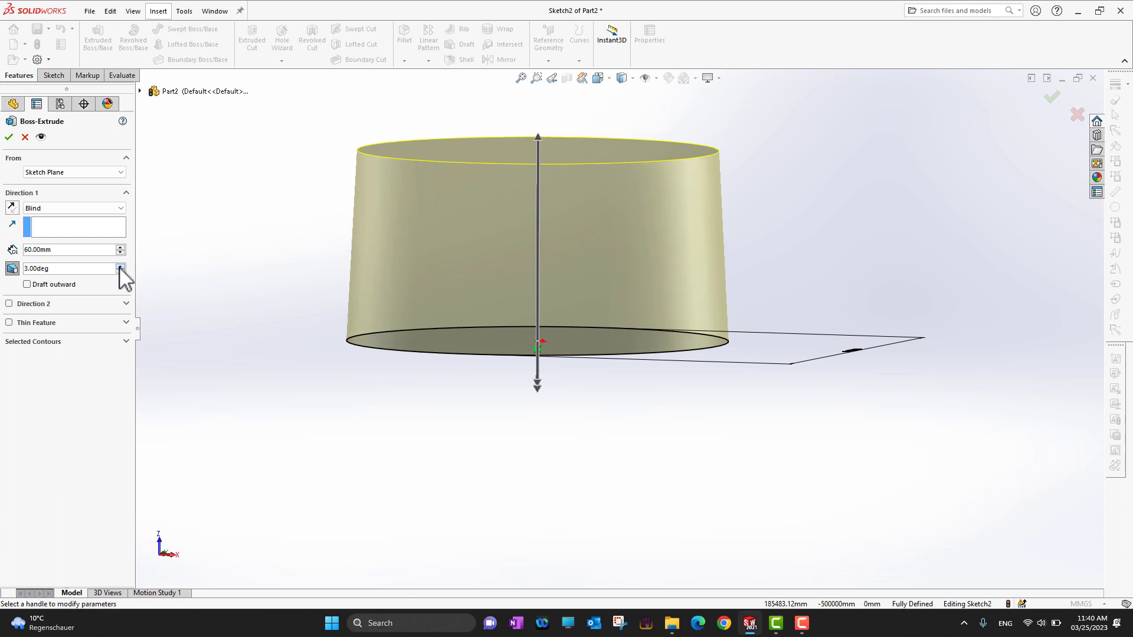
drag(120, 266, 119, 266)
click(120, 267)
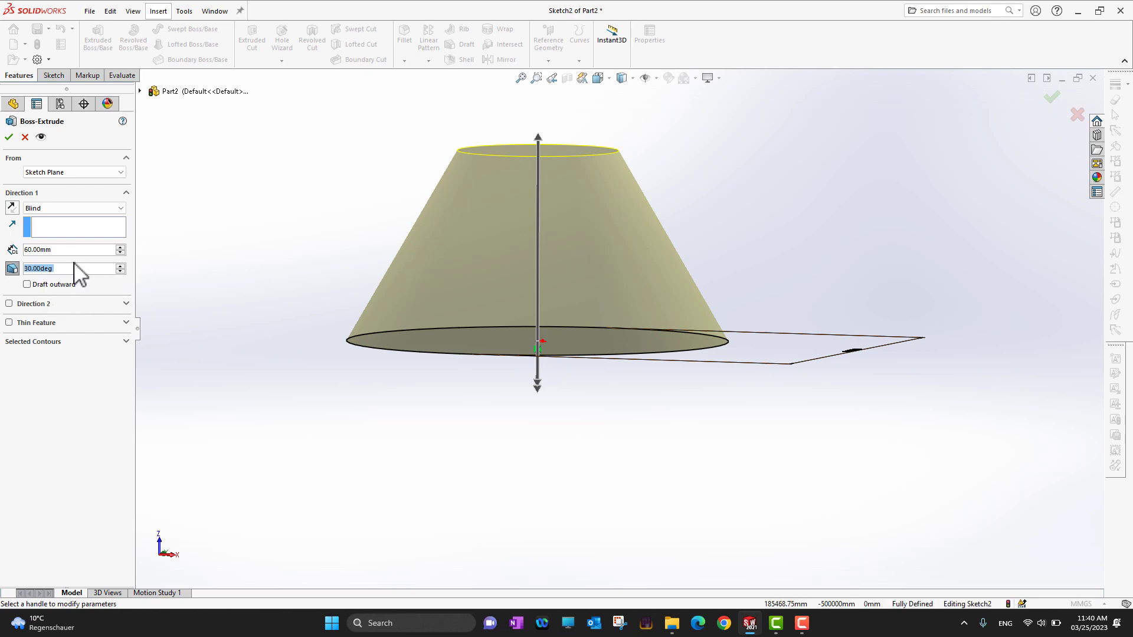
Step: Increase the extrusion's draft angle to 45 degrees and switch the draft to outward
click(119, 265)
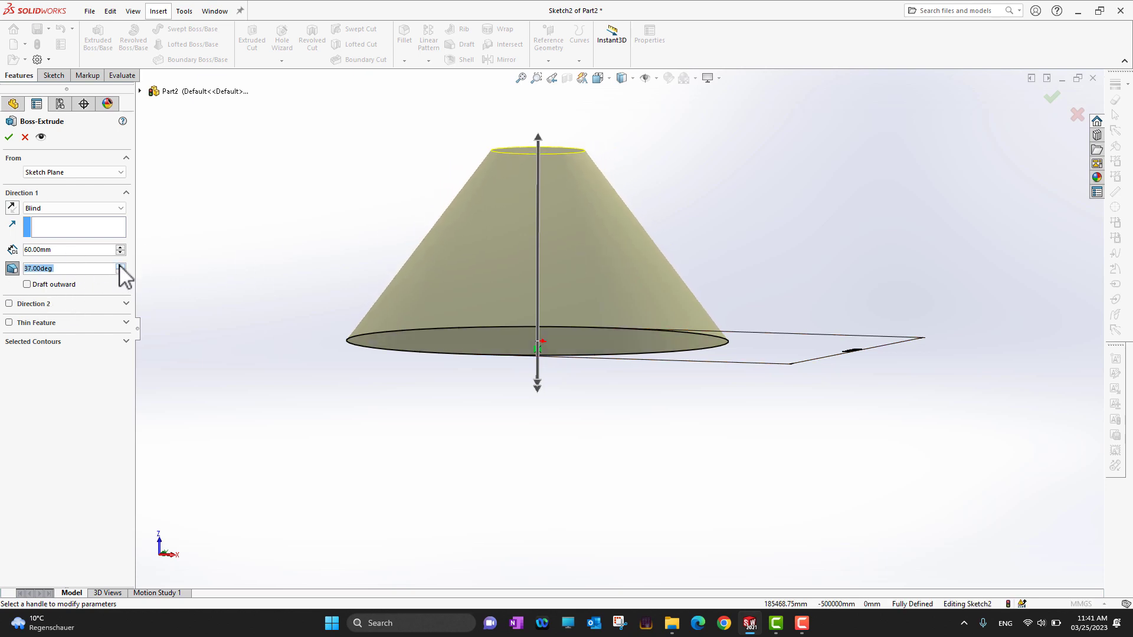
click(120, 266)
click(120, 266)
click(120, 265)
click(120, 266)
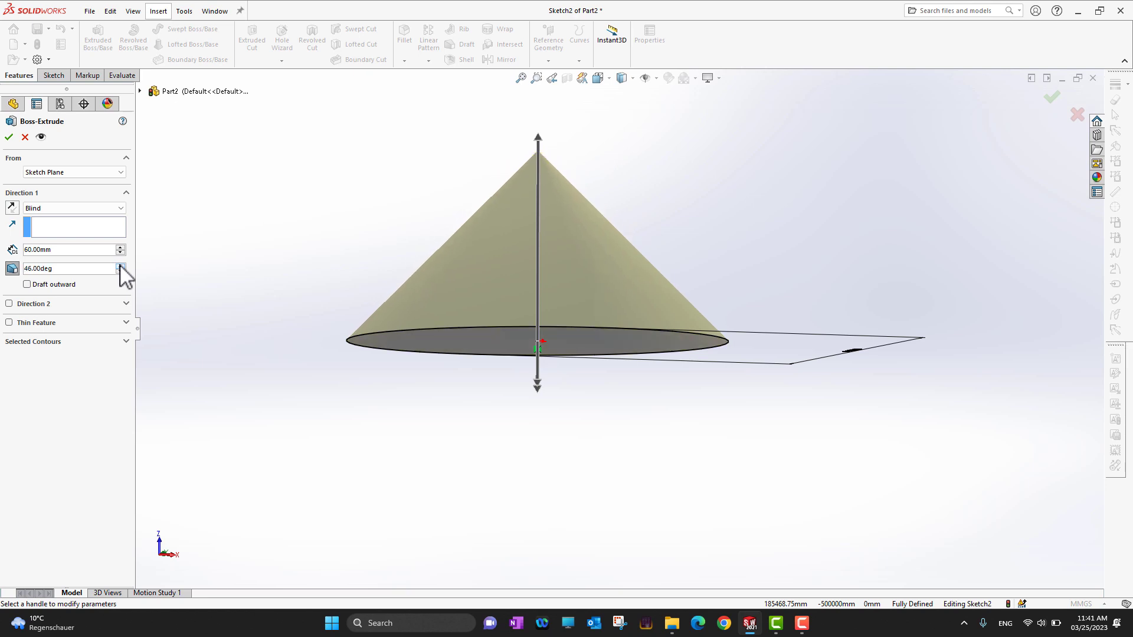
click(120, 272)
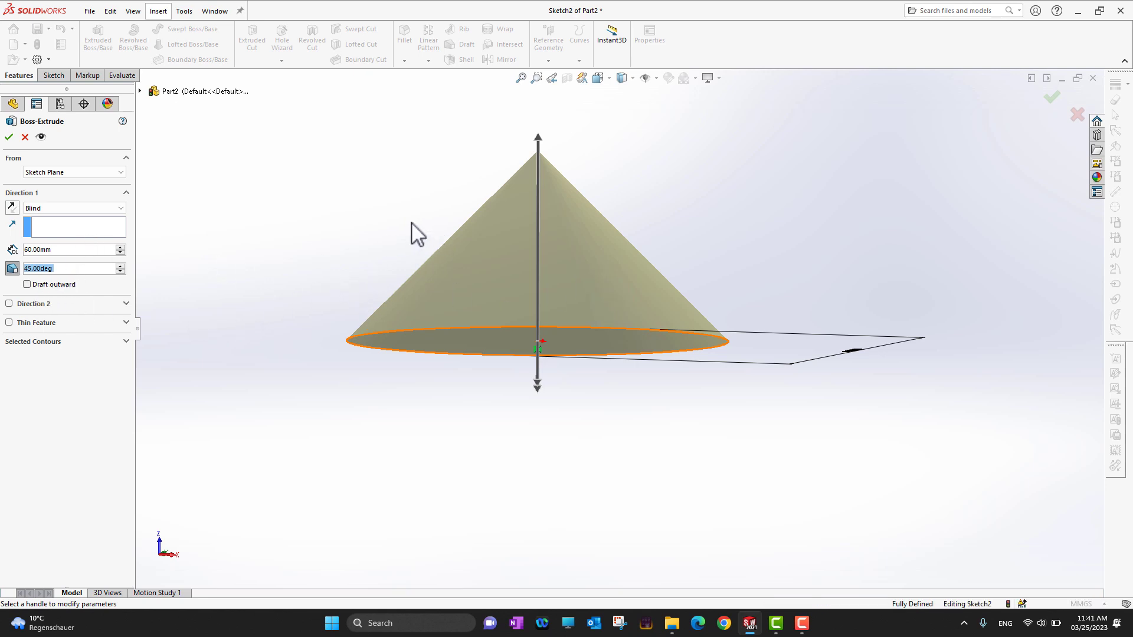
click(36, 285)
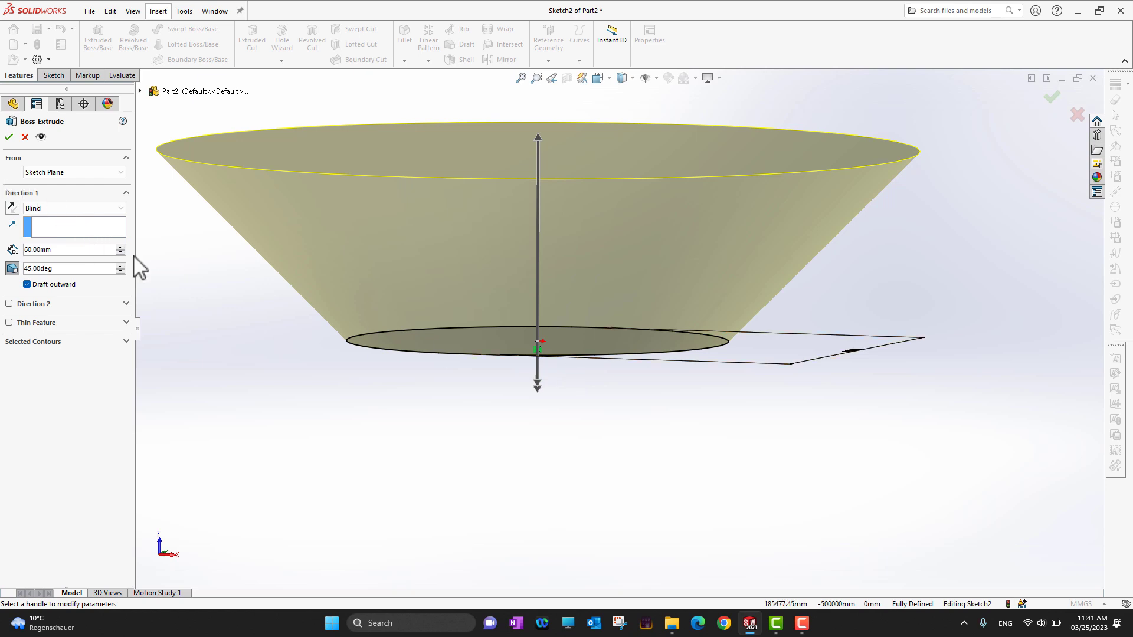
Step: Enable Direction 2 for the boss extrusion and set its blind depth to 80 mm
click(8, 304)
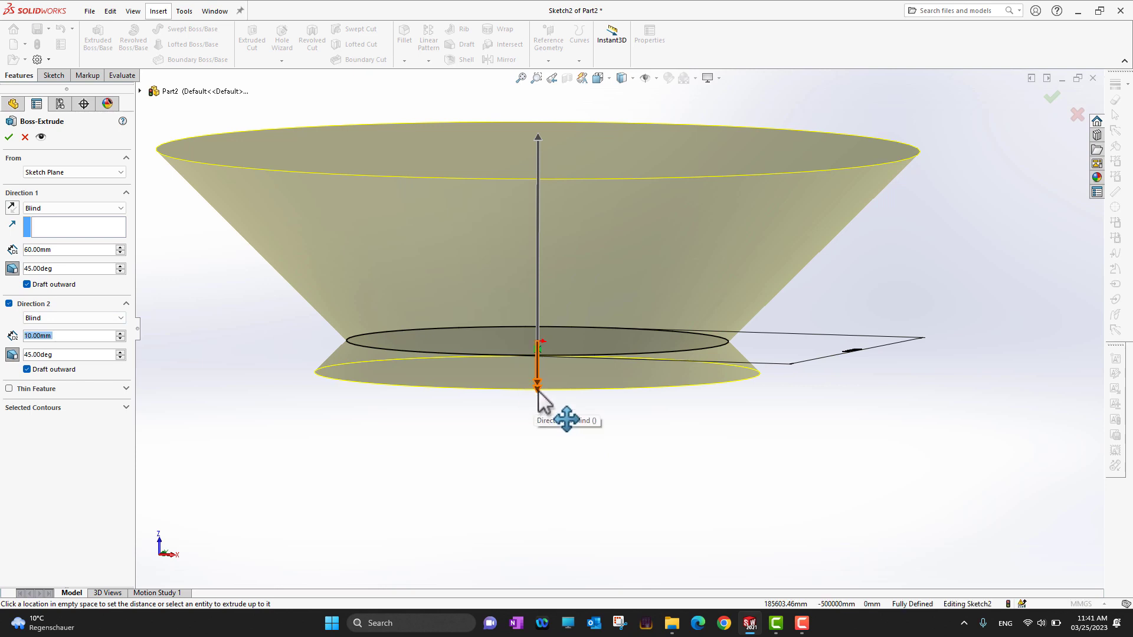
mouse_move(537, 407)
mouse_down()
mouse_move(549, 501)
mouse_move(539, 491)
mouse_up()
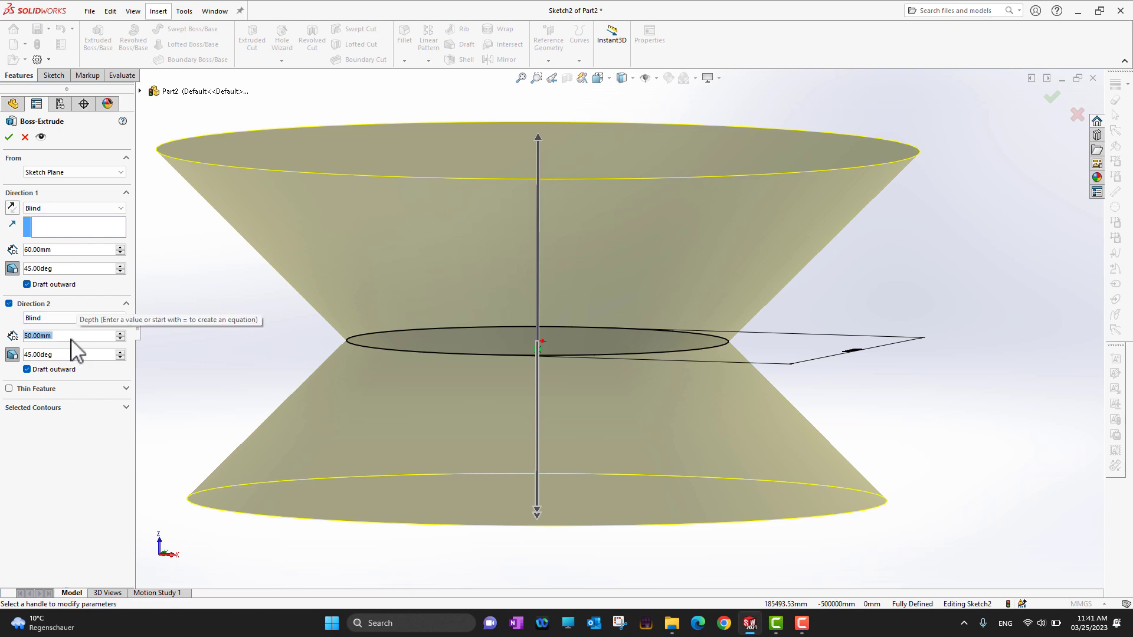
text(80)
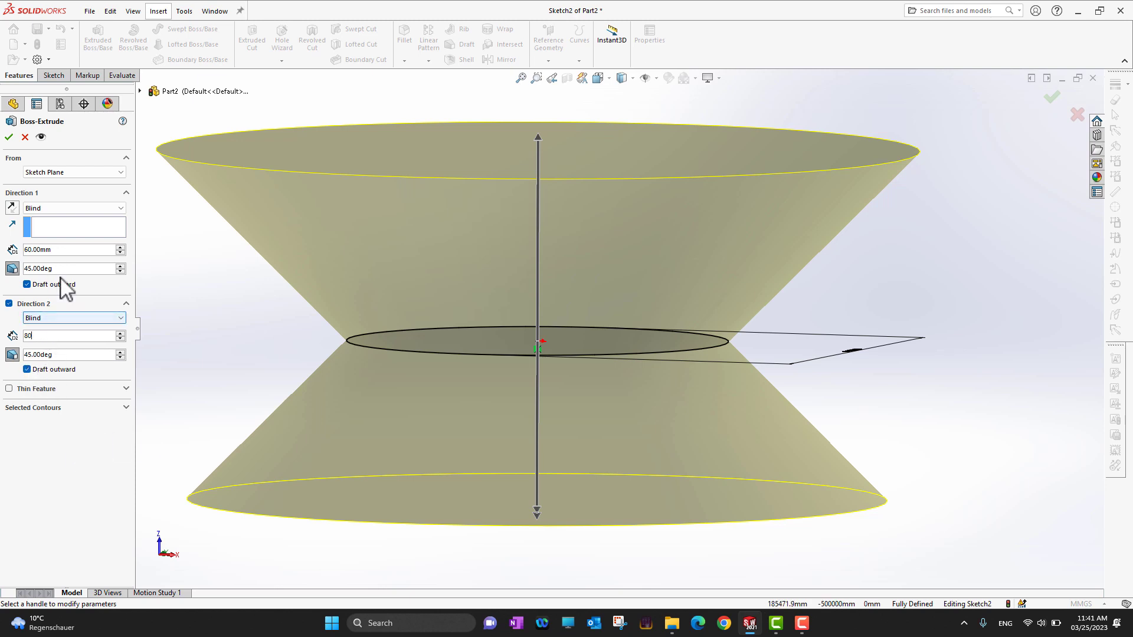
Step: Review the end condition choices available for Direction 2 and keep Blind
click(95, 321)
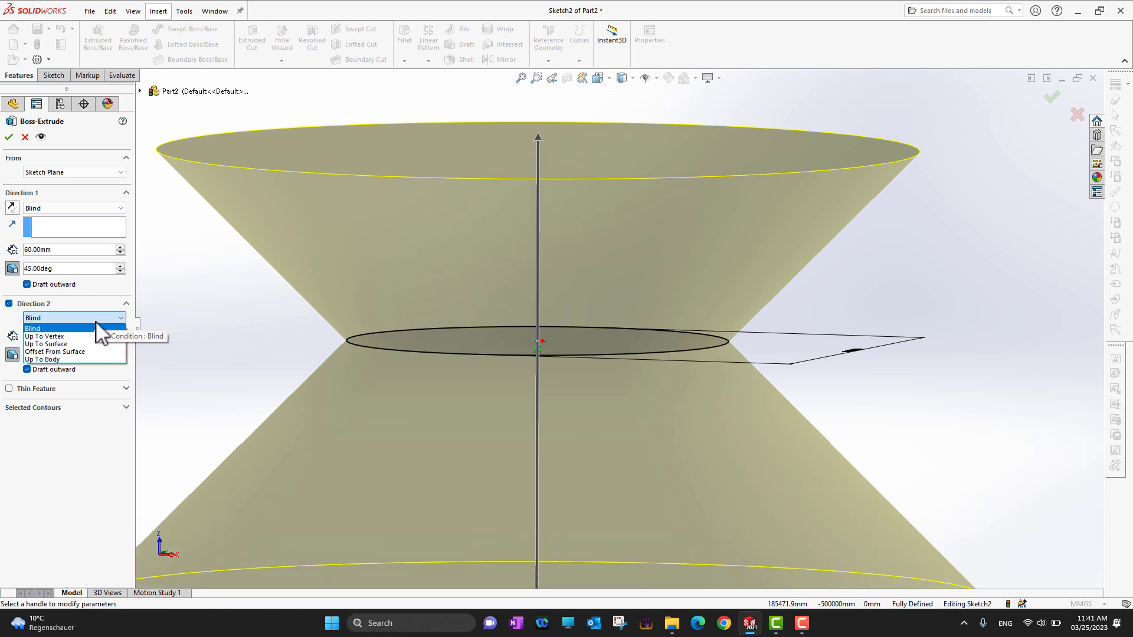
scroll(686, 426, up, 1)
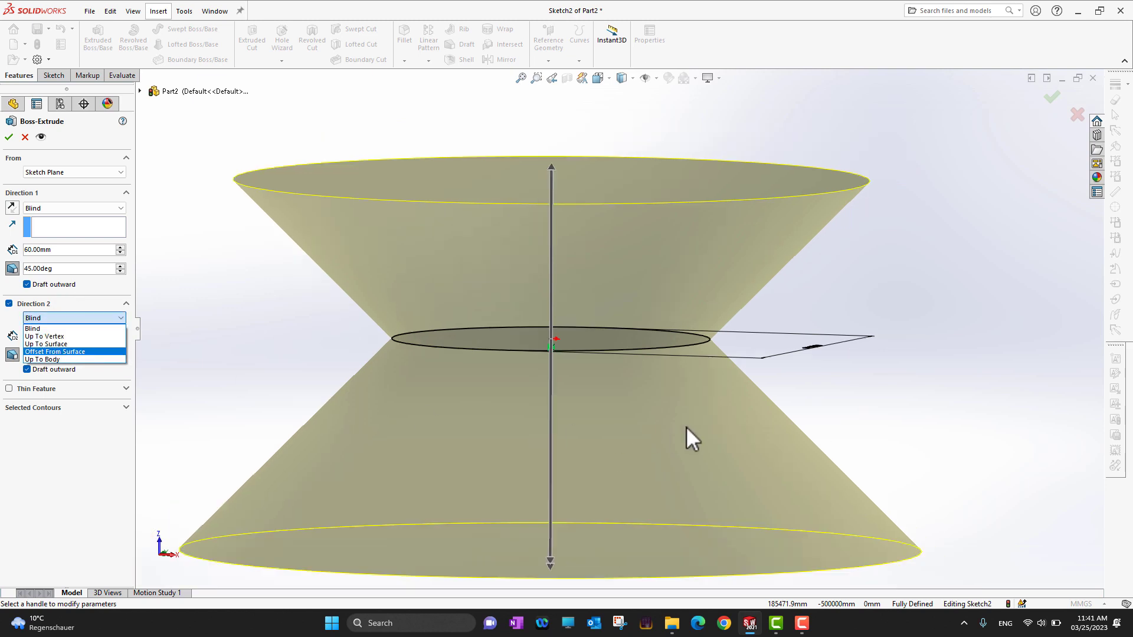
scroll(686, 427, up, 1)
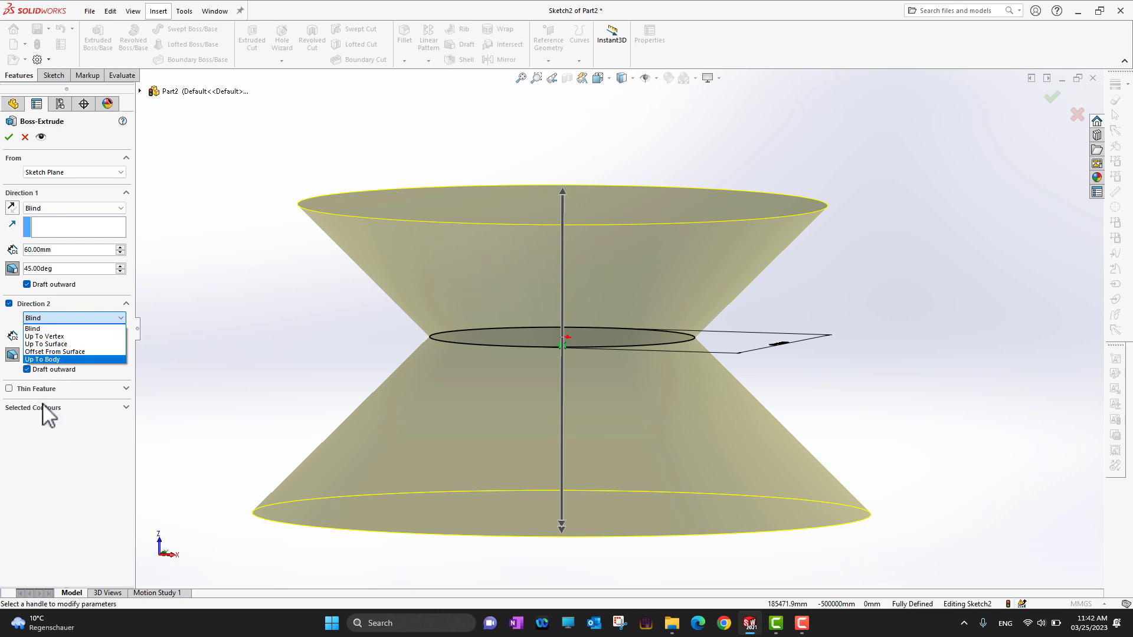
click(59, 437)
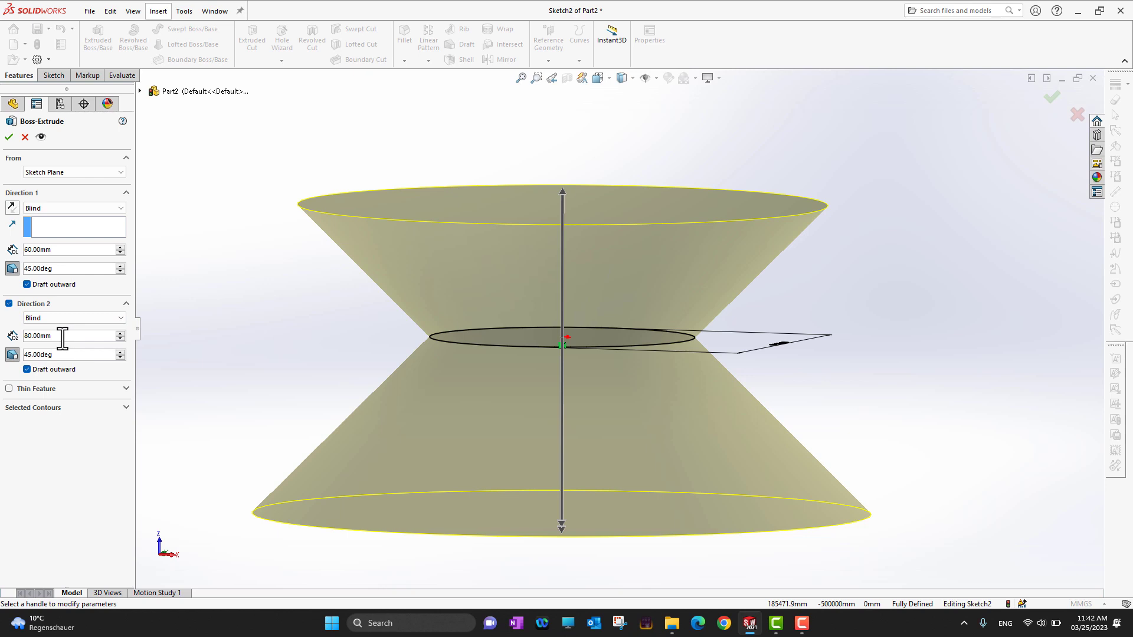
click(106, 319)
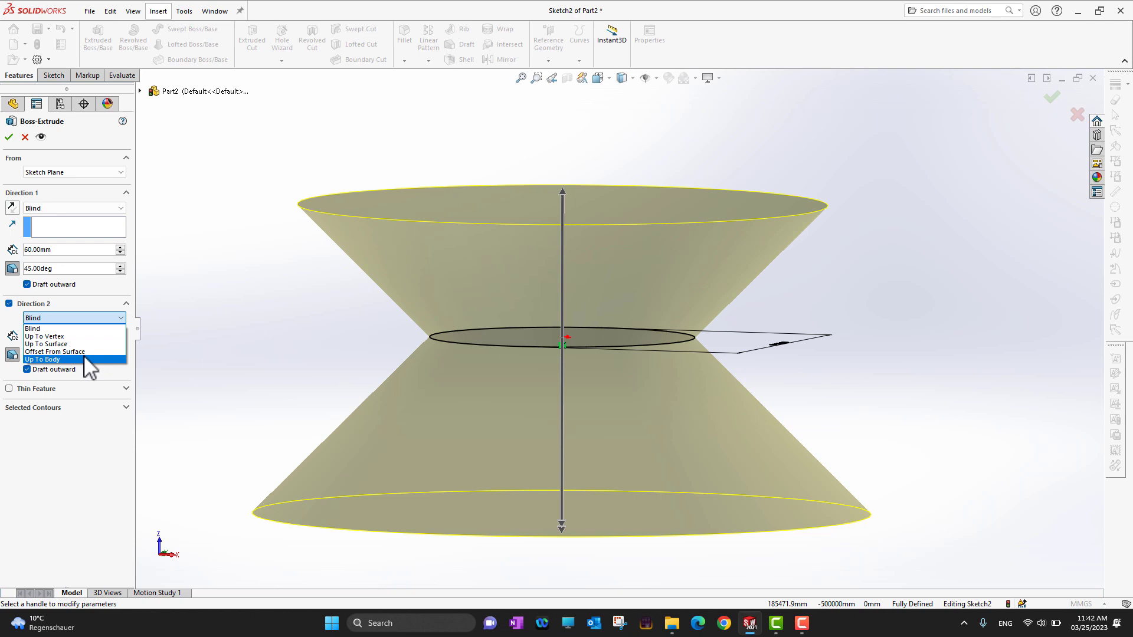
click(75, 463)
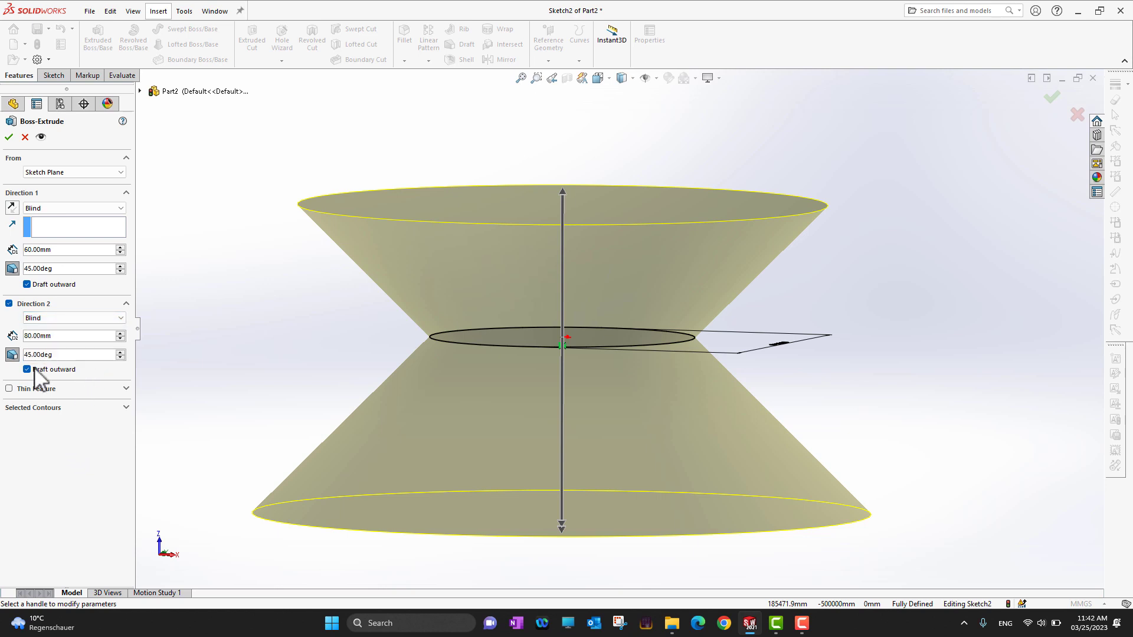
Step: Try larger and smaller outward draft angles for Direction 2, ending at 18 degrees
click(120, 352)
click(120, 353)
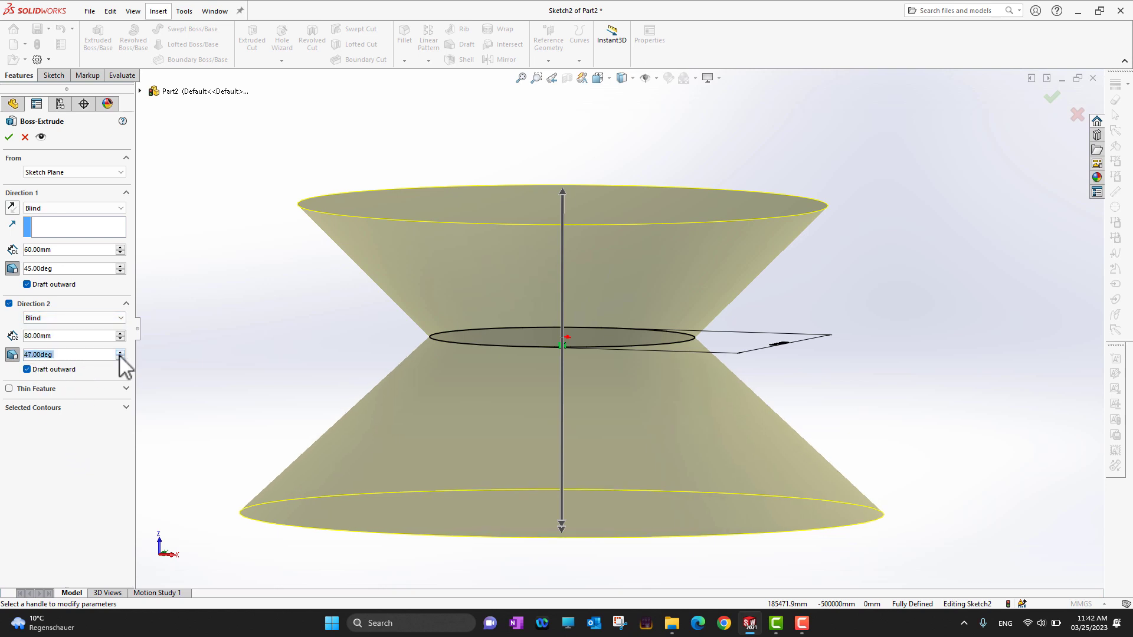
click(120, 352)
click(120, 352)
click(121, 352)
click(120, 353)
click(120, 357)
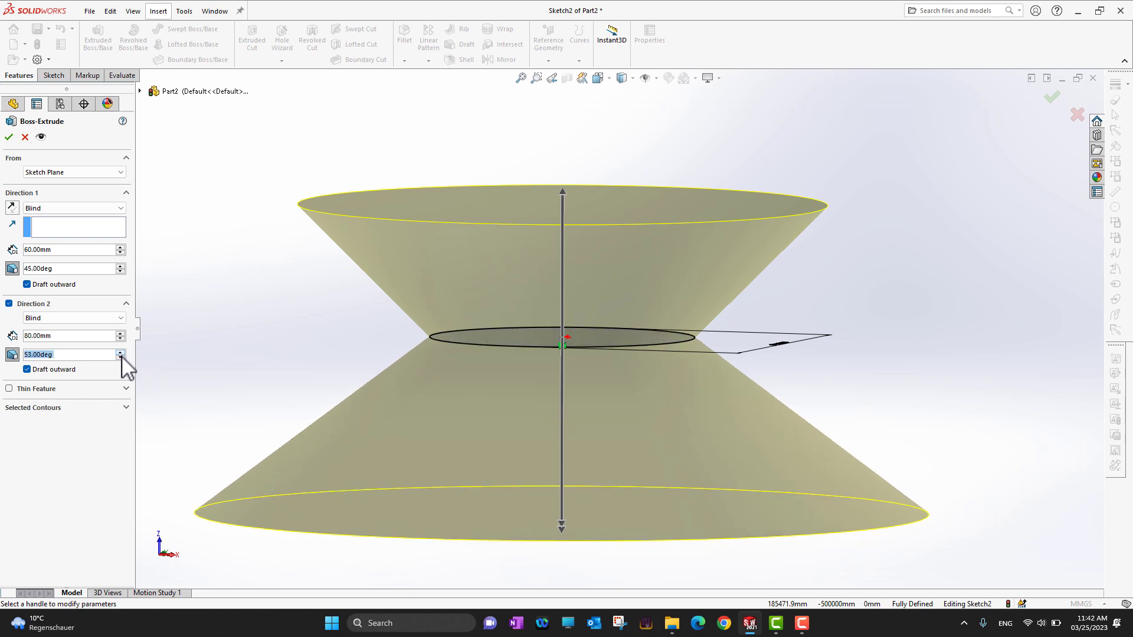
click(120, 357)
click(120, 357)
click(120, 357)
click(121, 357)
click(121, 357)
click(121, 357)
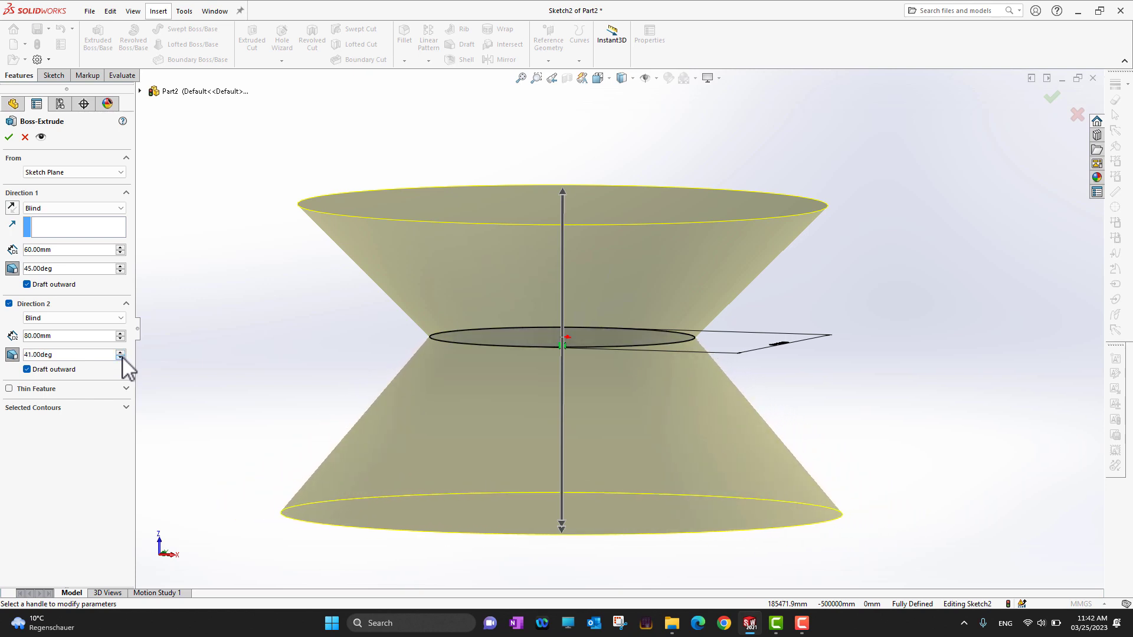
click(120, 357)
click(120, 357)
click(121, 357)
click(121, 357)
click(120, 357)
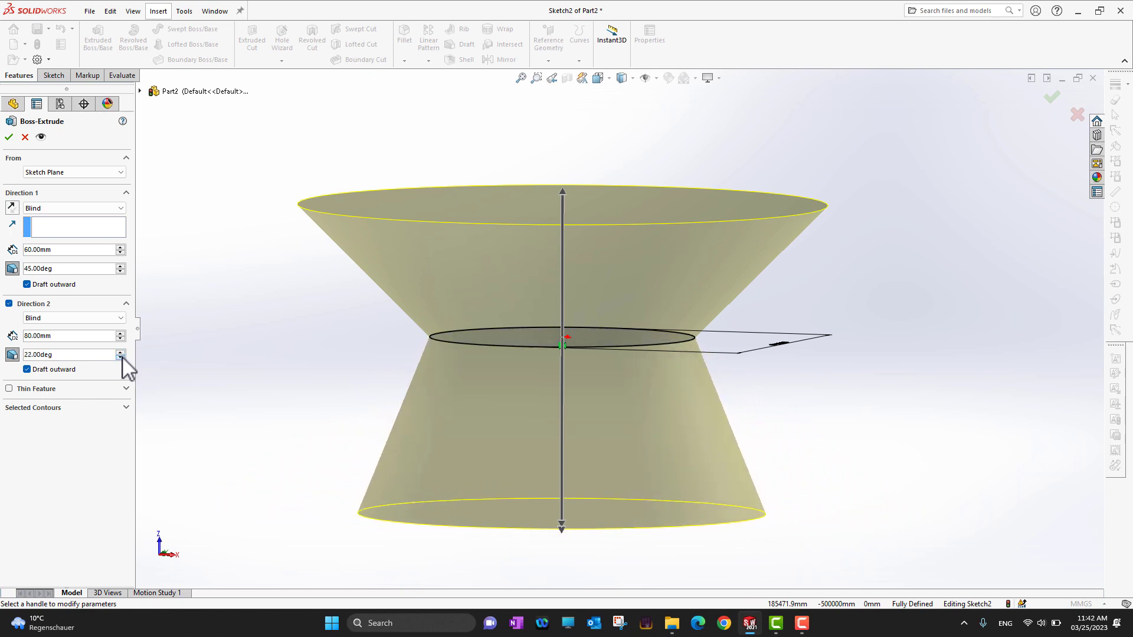
click(121, 357)
click(120, 358)
click(121, 357)
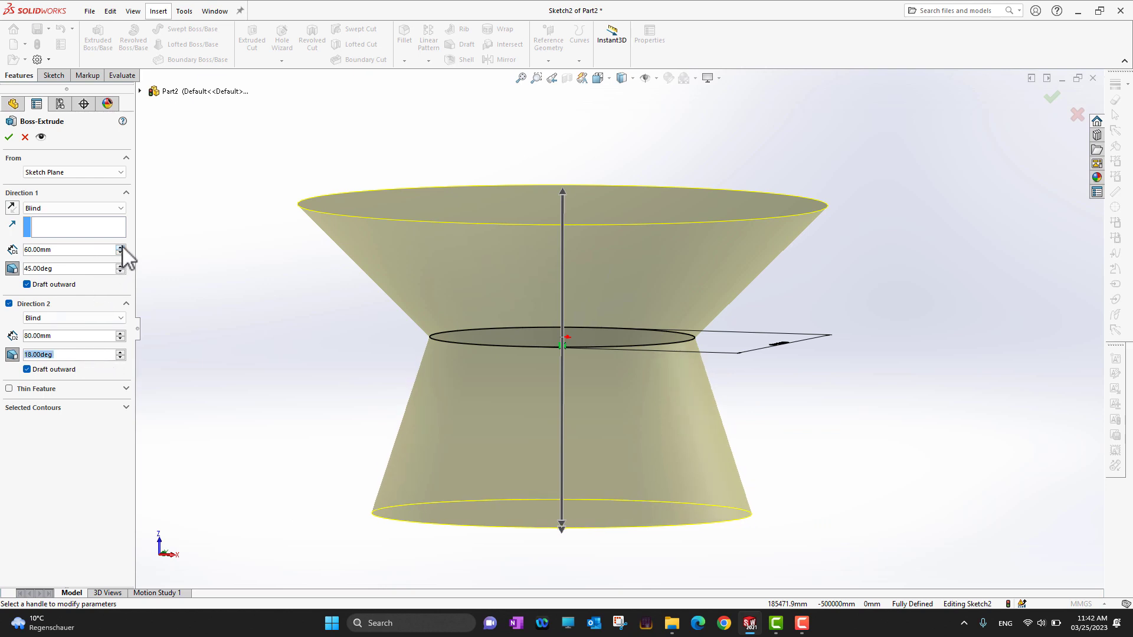
Step: Try larger and smaller outward draft angles for Direction 1 and set it to 30 degrees
click(120, 266)
click(121, 266)
click(121, 267)
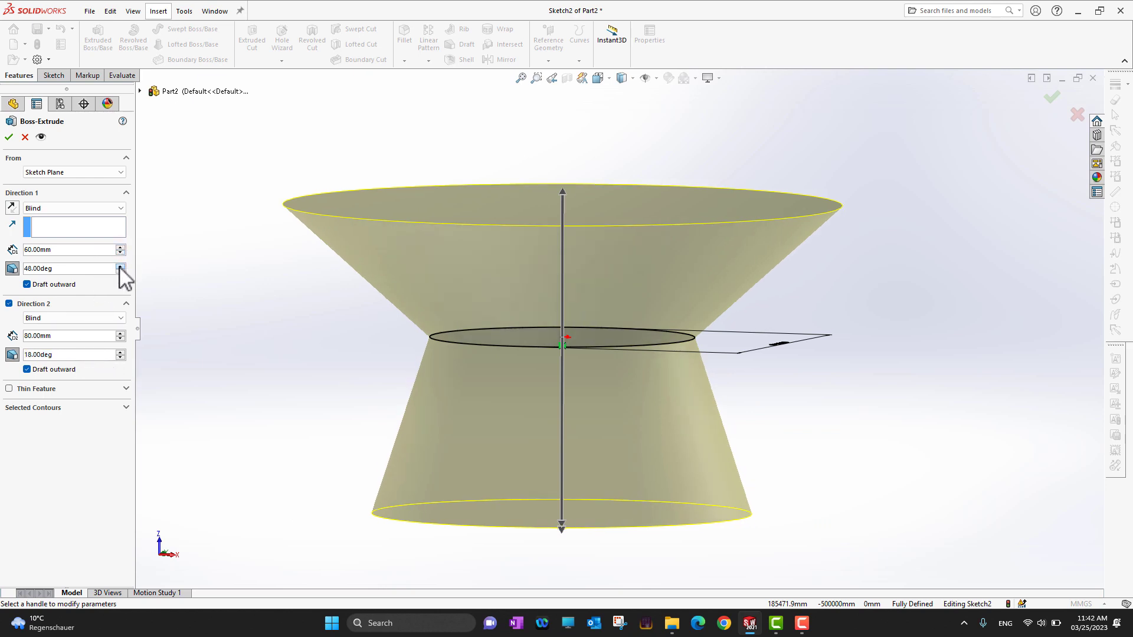
click(120, 267)
click(121, 266)
click(120, 266)
drag(121, 271, 120, 271)
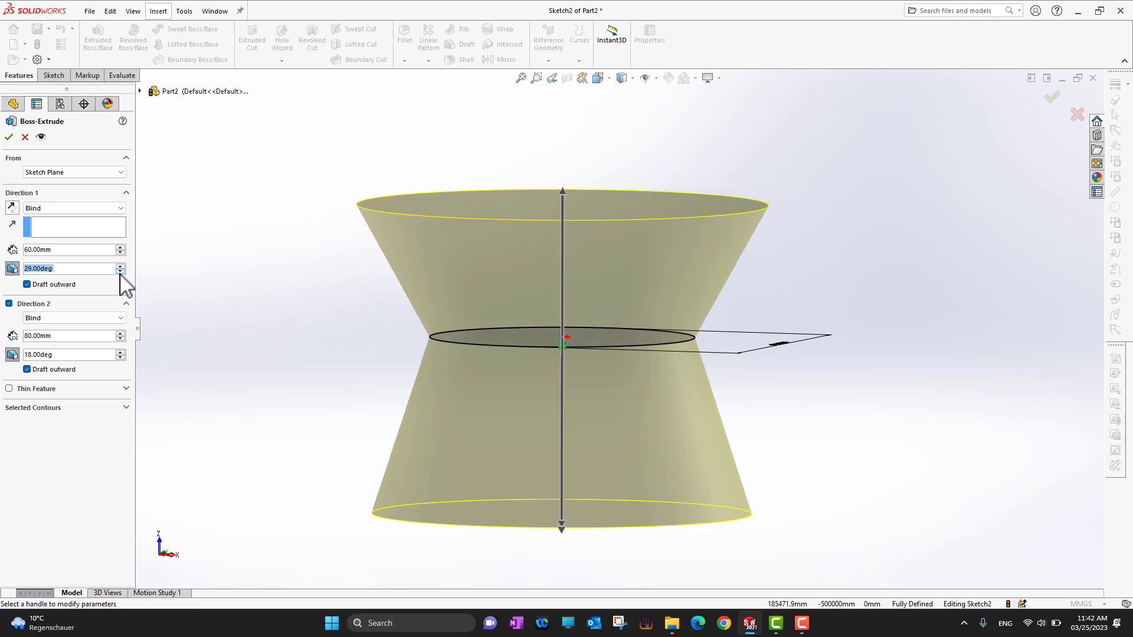
click(120, 265)
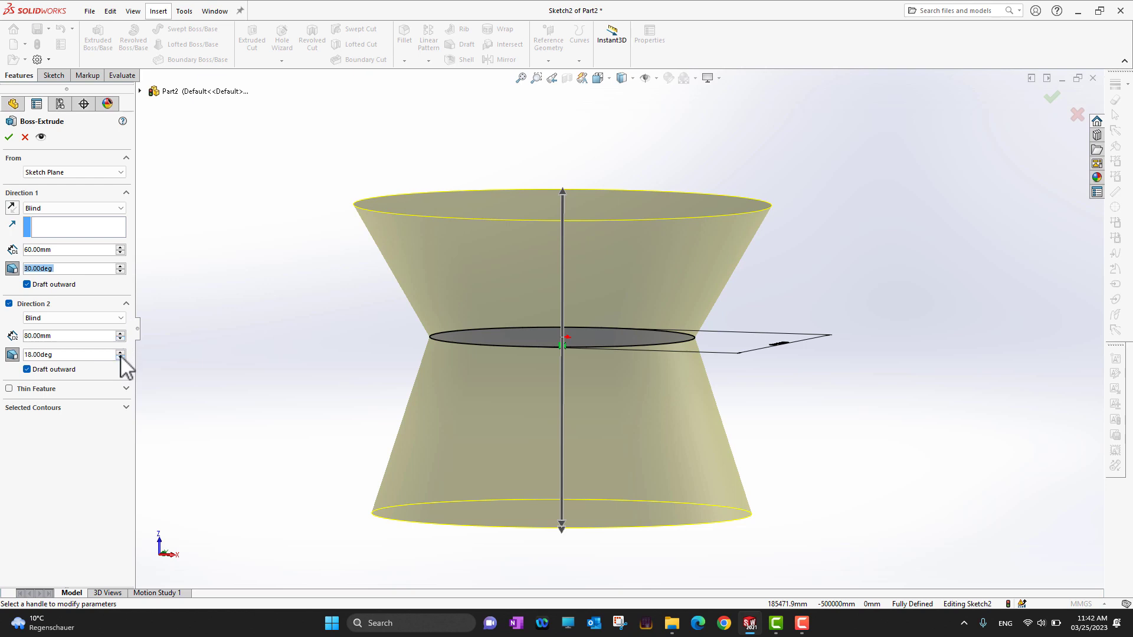
Step: Set the Direction 2 draft angle to 30 degrees and accept the boss extrusion
drag(121, 352, 120, 352)
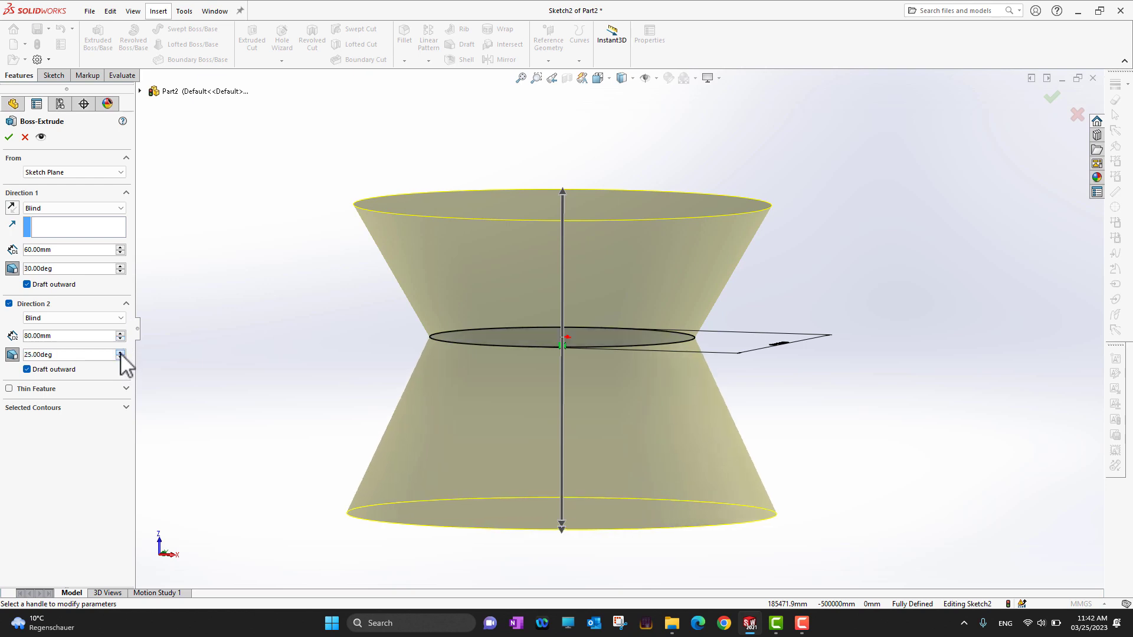
click(120, 352)
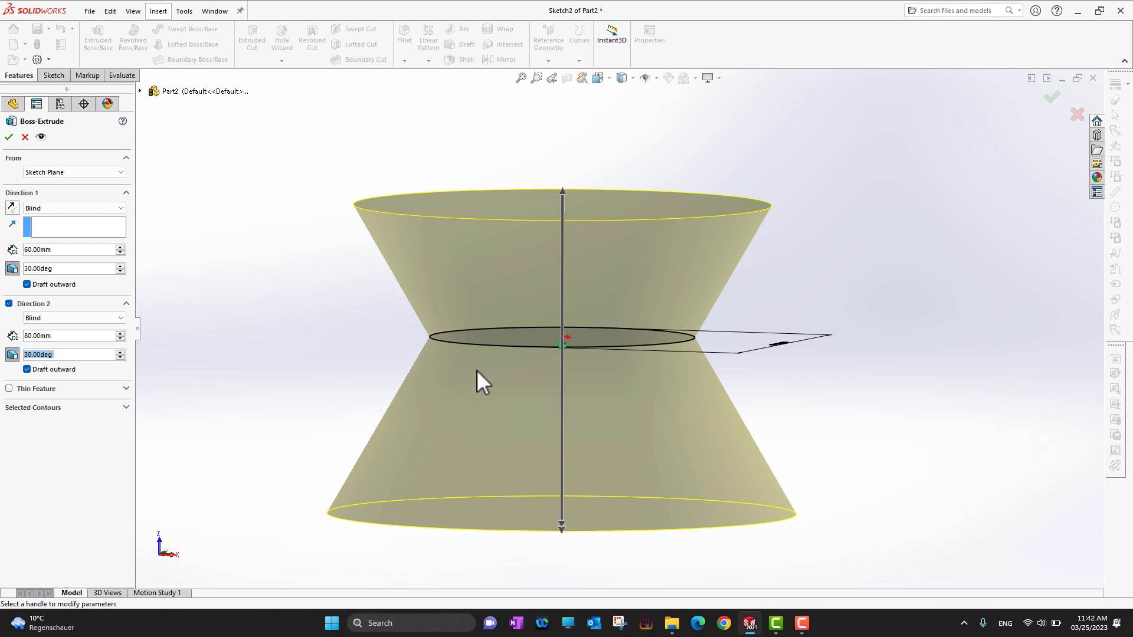
click(9, 138)
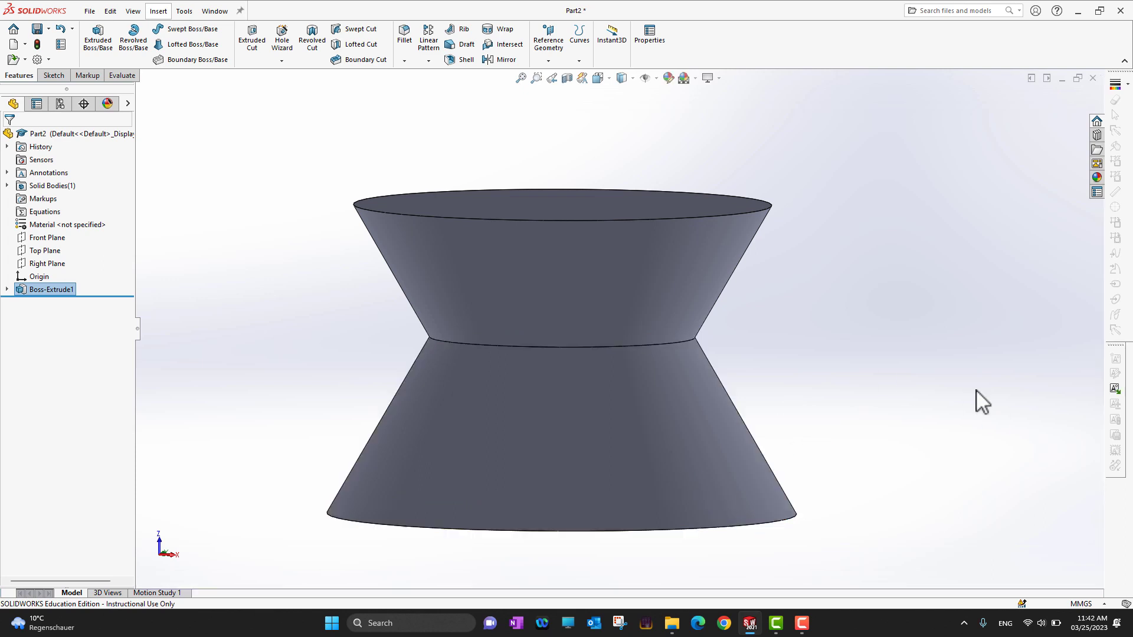
Step: Expand the boss extrusion in the feature tree and select the sketch it is based on
mouse_move(981, 397)
middle_down()
mouse_move(994, 387)
mouse_move(875, 445)
mouse_move(951, 499)
mouse_move(903, 253)
mouse_move(991, 375)
mouse_move(976, 445)
mouse_move(1028, 371)
mouse_move(1004, 398)
middle_up()
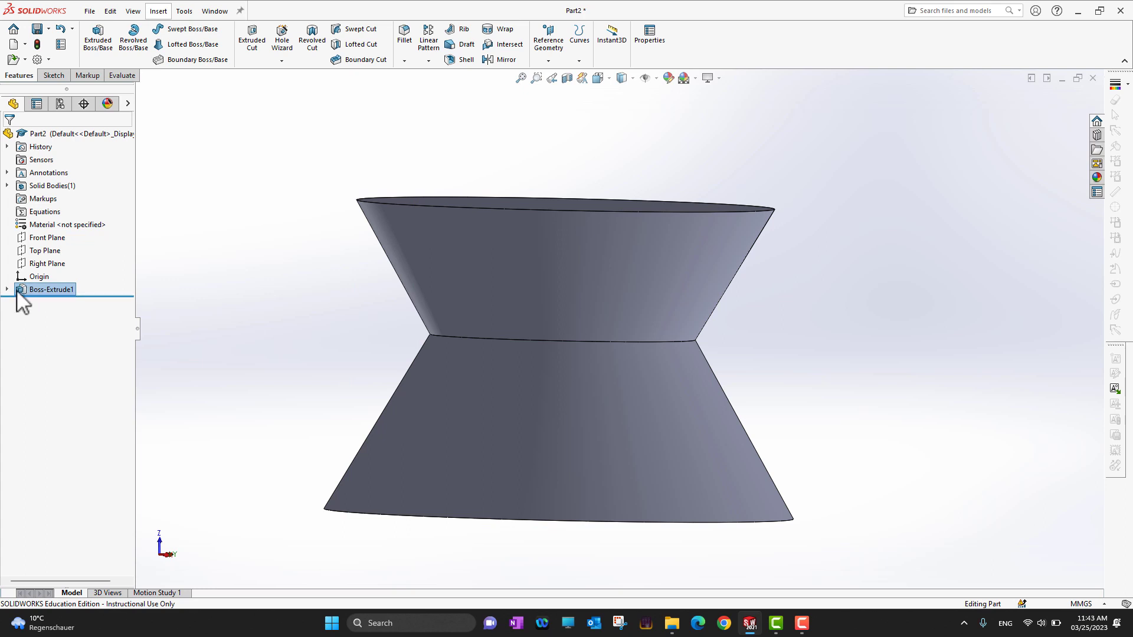
click(48, 289)
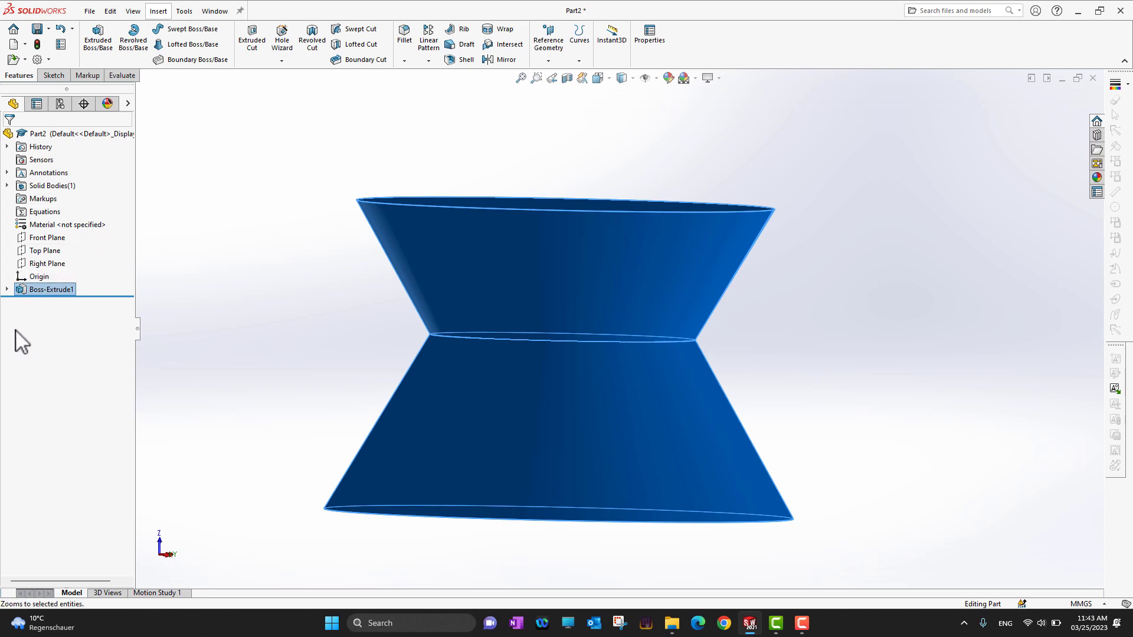
click(7, 289)
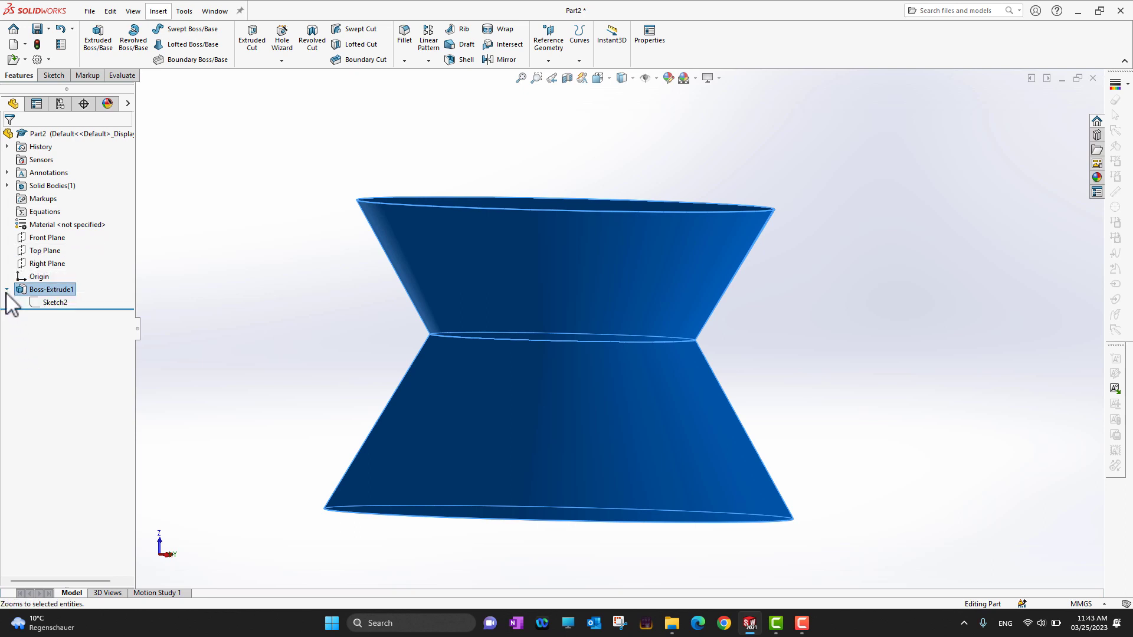
click(6, 289)
click(7, 289)
click(55, 302)
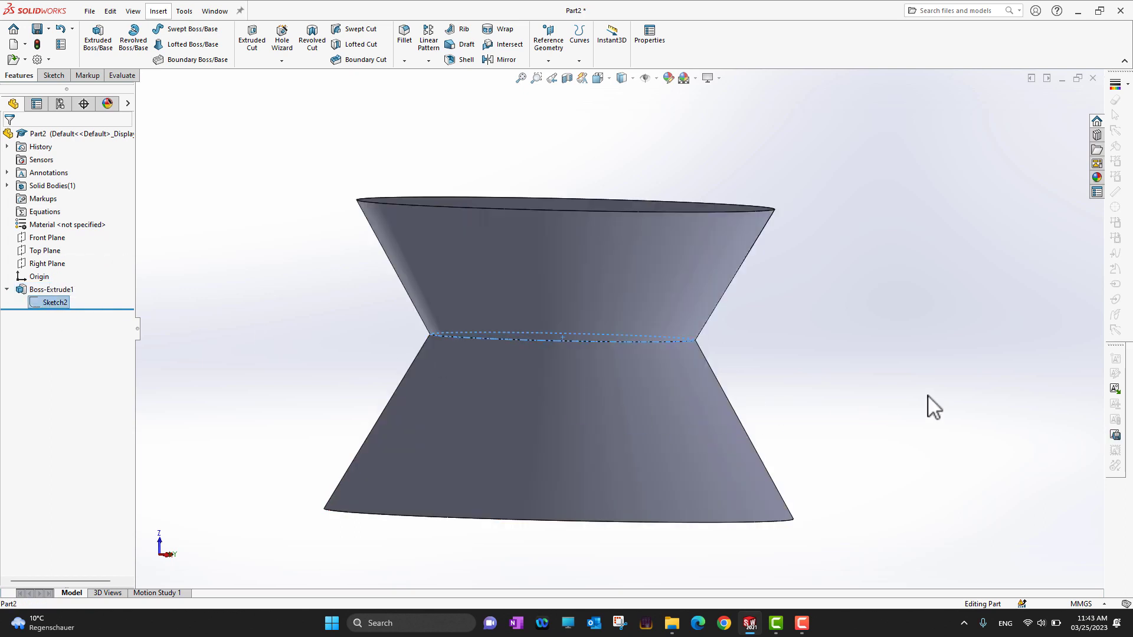
Step: Open the extrusion's circle sketch for editing, inspect it with its diameter dimension, and exit the sketch
click(38, 306)
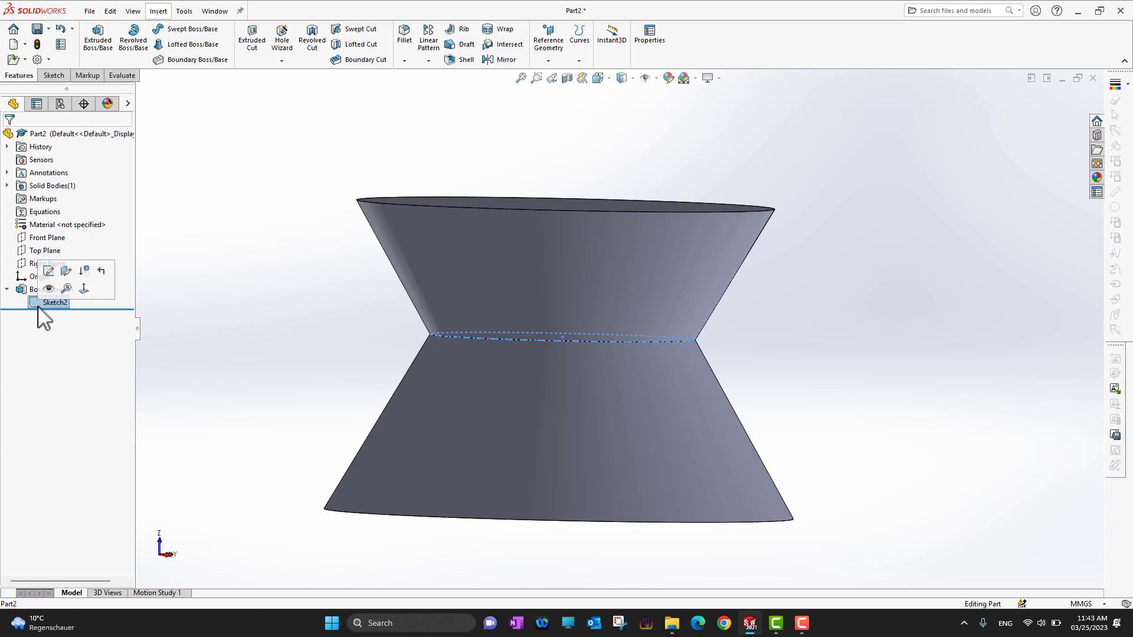
click(48, 277)
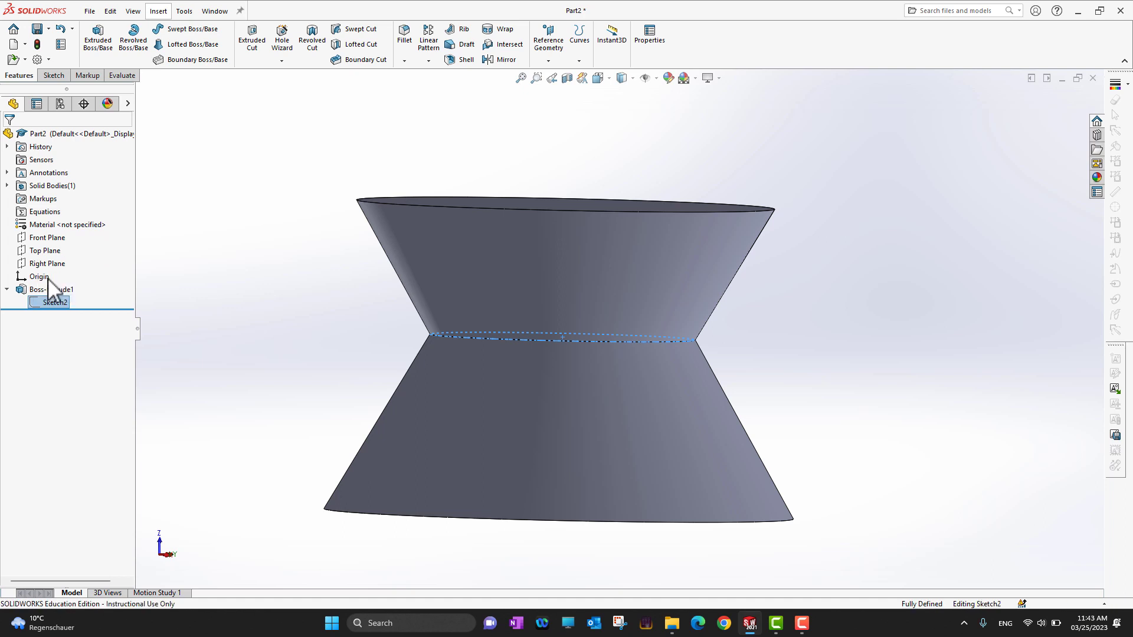
mouse_move(767, 245)
middle_down()
mouse_move(757, 350)
mouse_move(782, 338)
mouse_move(784, 358)
mouse_move(777, 308)
mouse_move(815, 315)
middle_up()
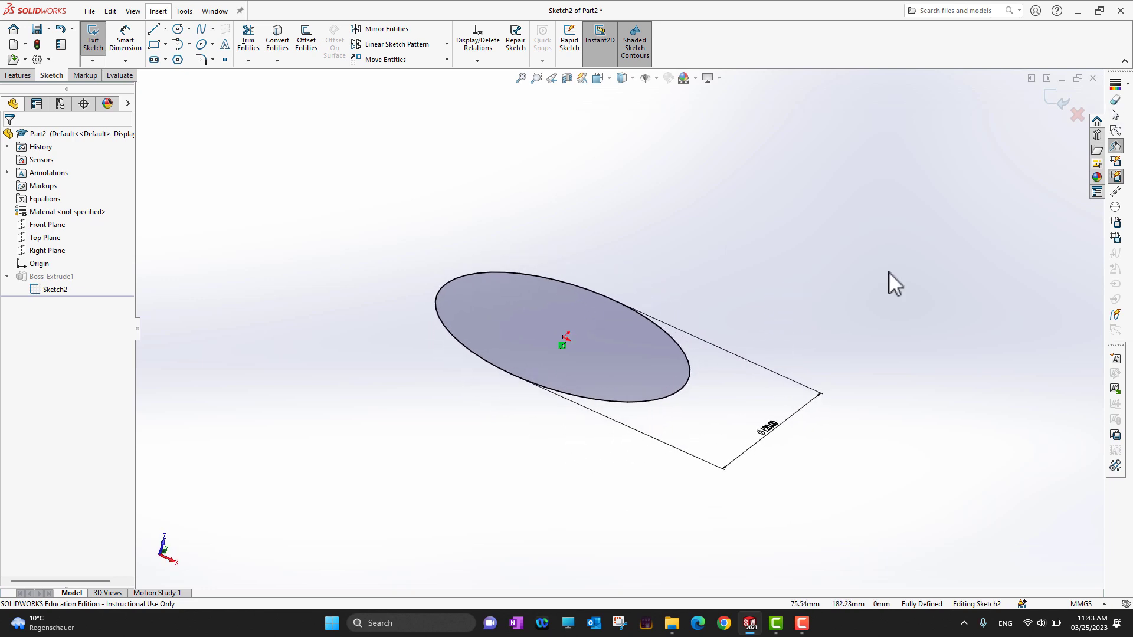
click(1059, 104)
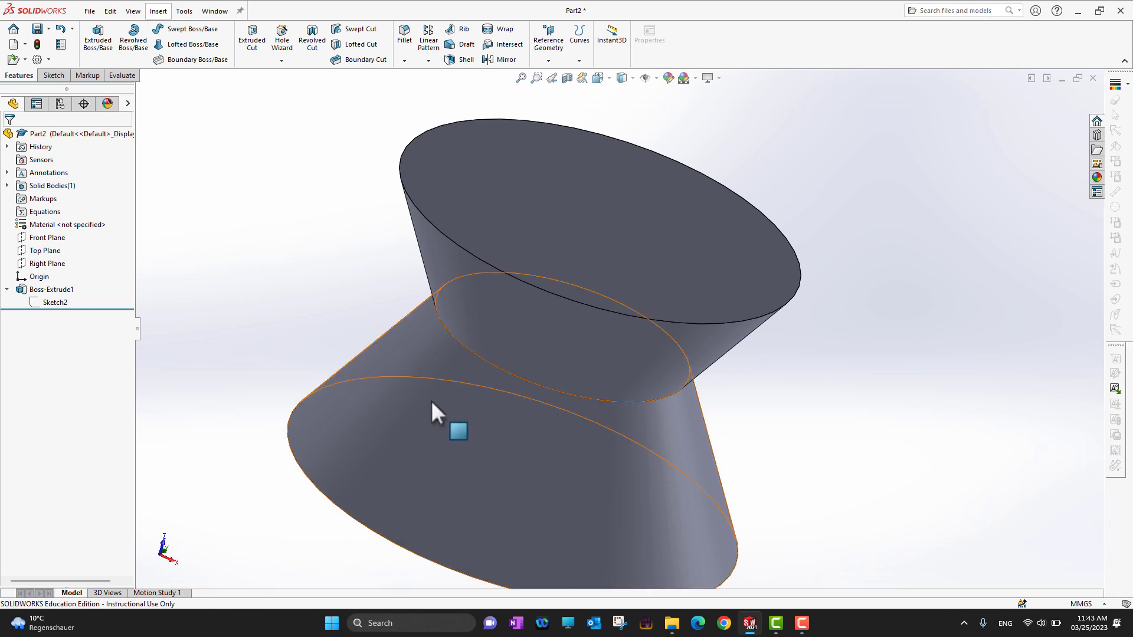
Step: Open the boss extrusion for editing and turn off the draft in Direction 1 and Direction 2
mouse_move(436, 412)
middle_down()
mouse_move(800, 357)
mouse_move(936, 476)
mouse_move(824, 418)
mouse_move(827, 339)
mouse_move(897, 295)
mouse_move(933, 372)
mouse_move(885, 283)
mouse_move(885, 315)
mouse_move(843, 296)
mouse_move(789, 235)
middle_up()
key(f)
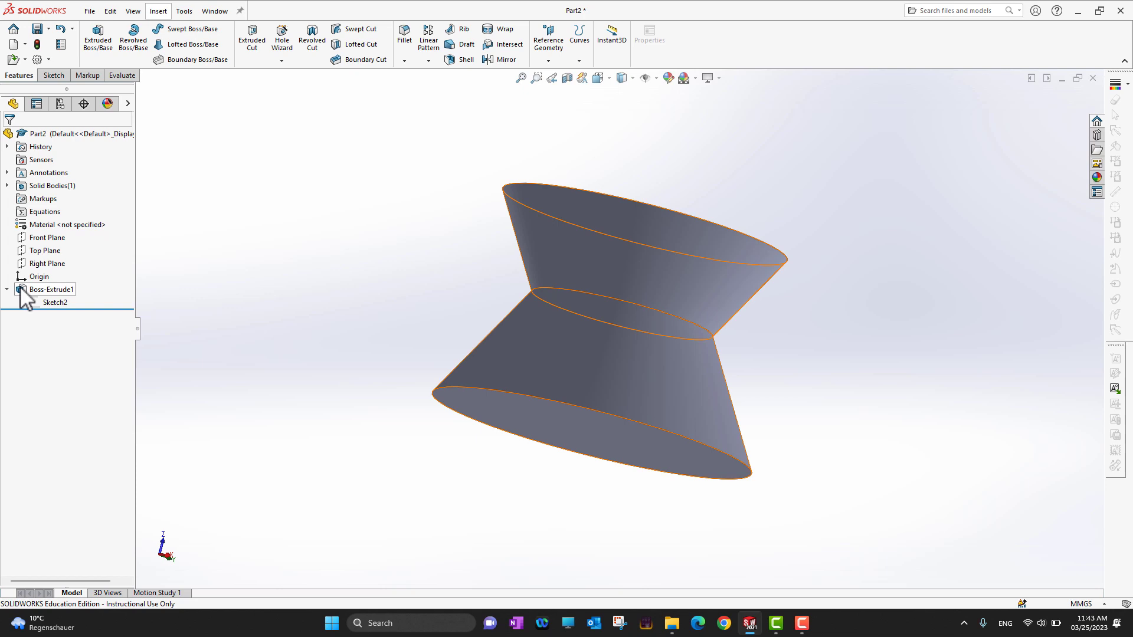
scroll(21, 289, down, 1)
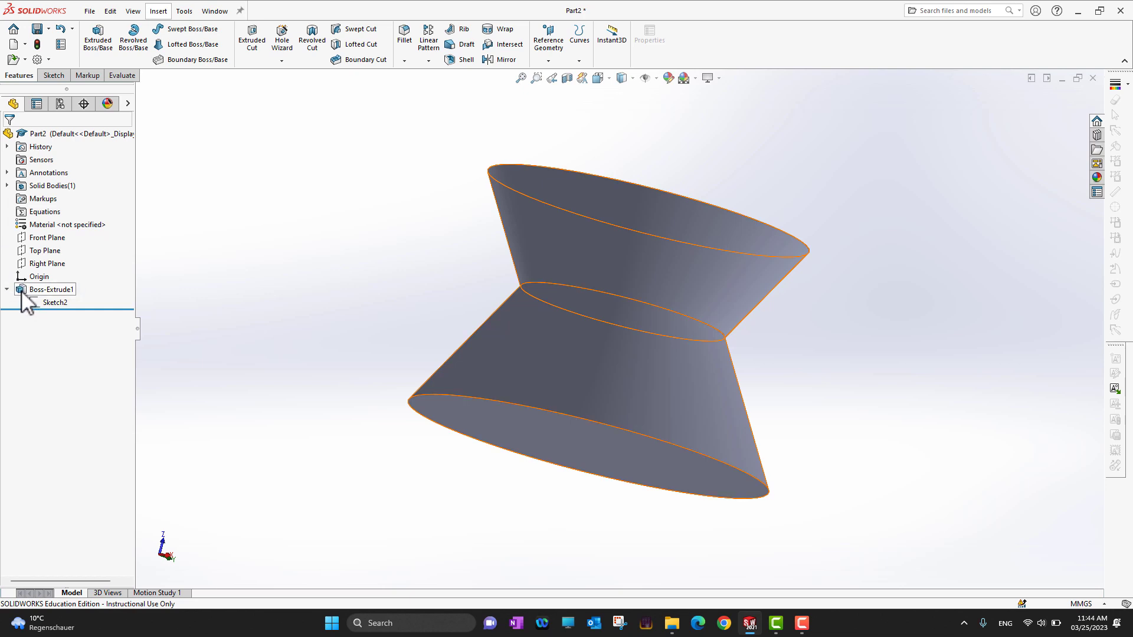
click(22, 290)
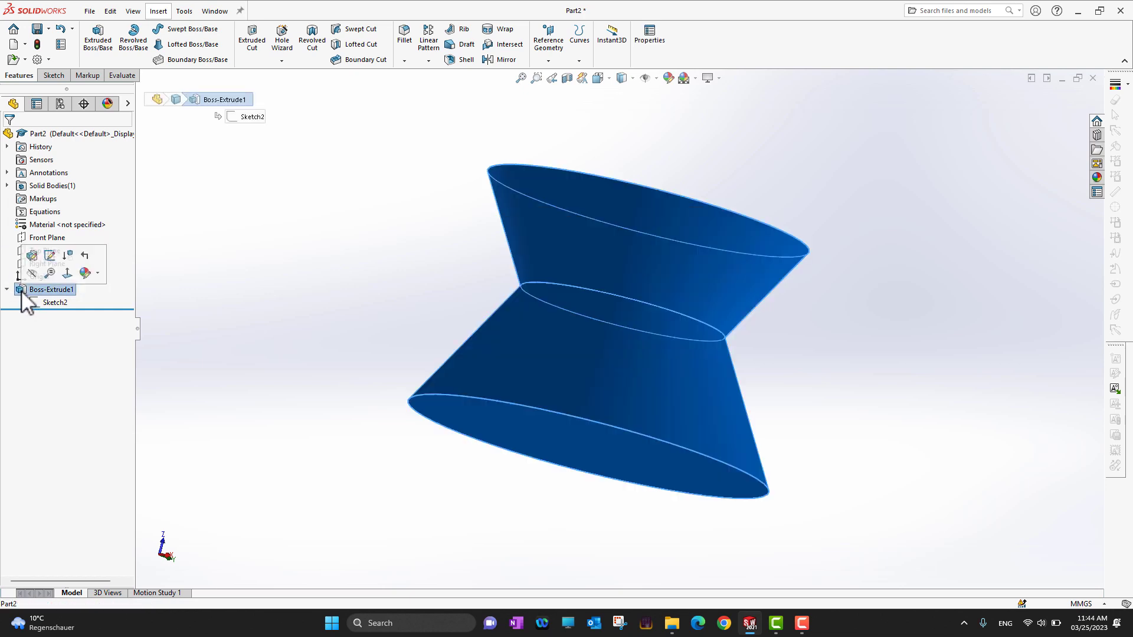
click(32, 256)
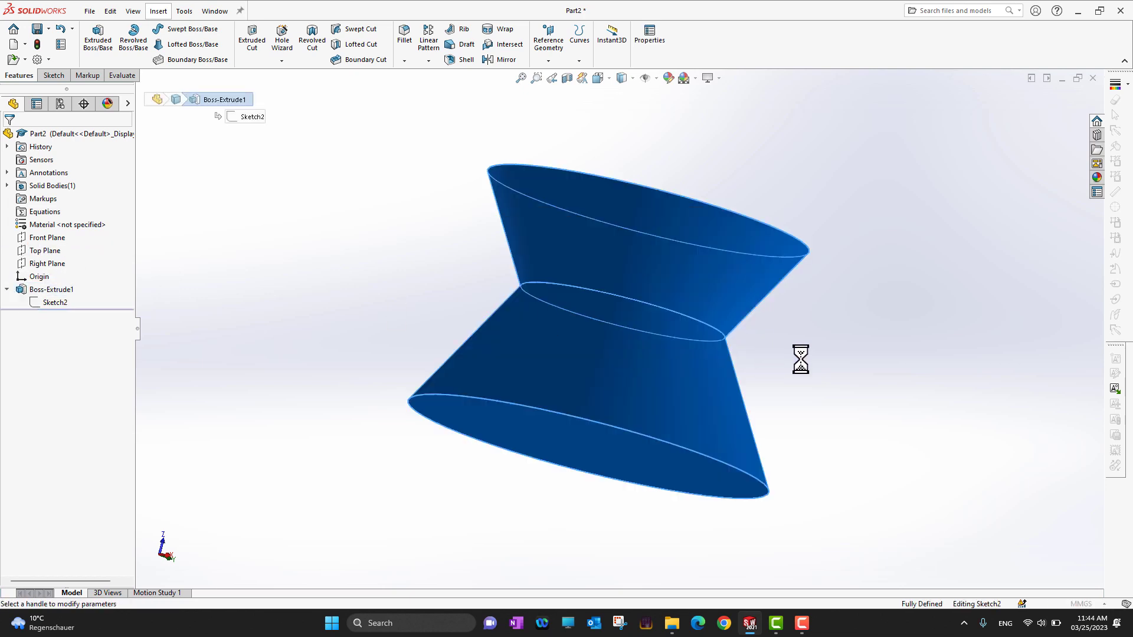
mouse_move(910, 308)
middle_down()
mouse_move(795, 221)
mouse_move(915, 303)
mouse_move(905, 390)
mouse_move(899, 341)
middle_up()
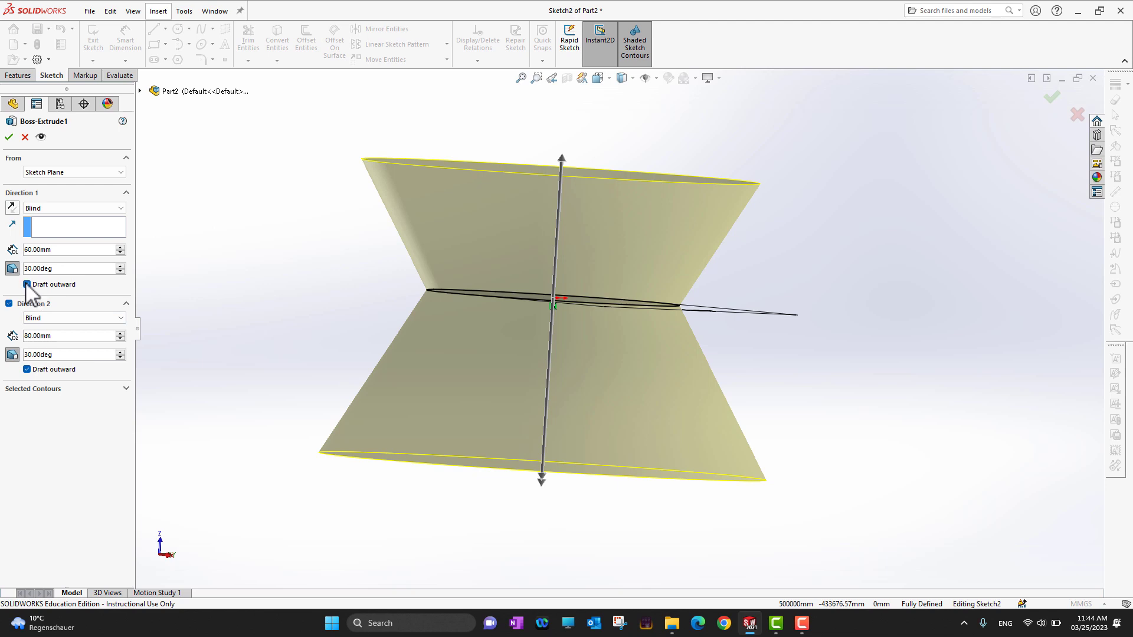
click(12, 269)
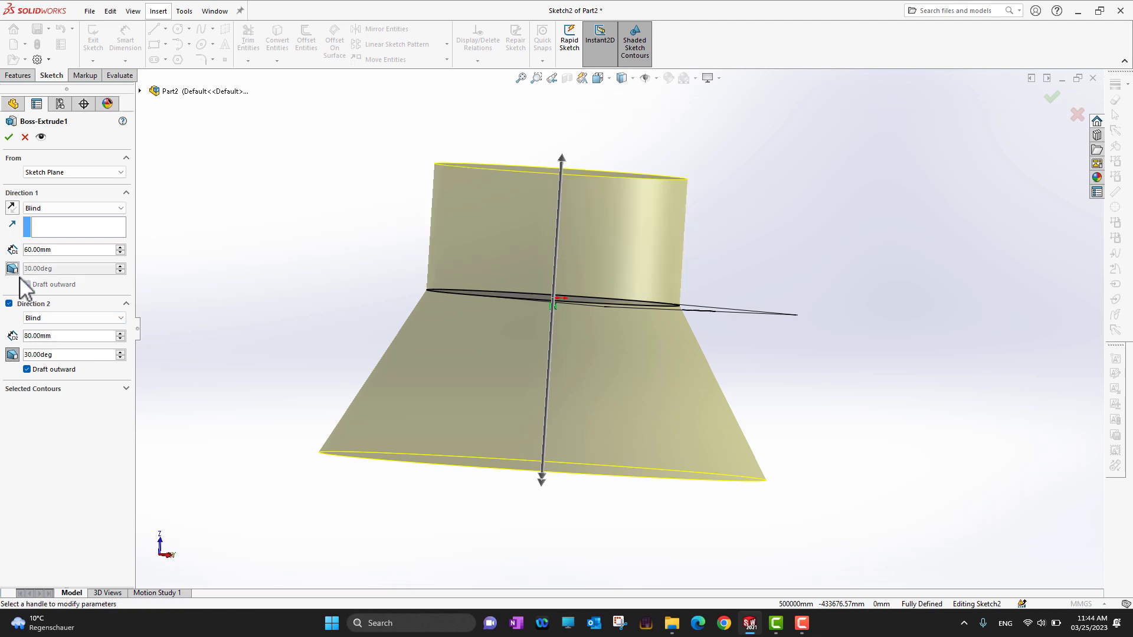
click(13, 354)
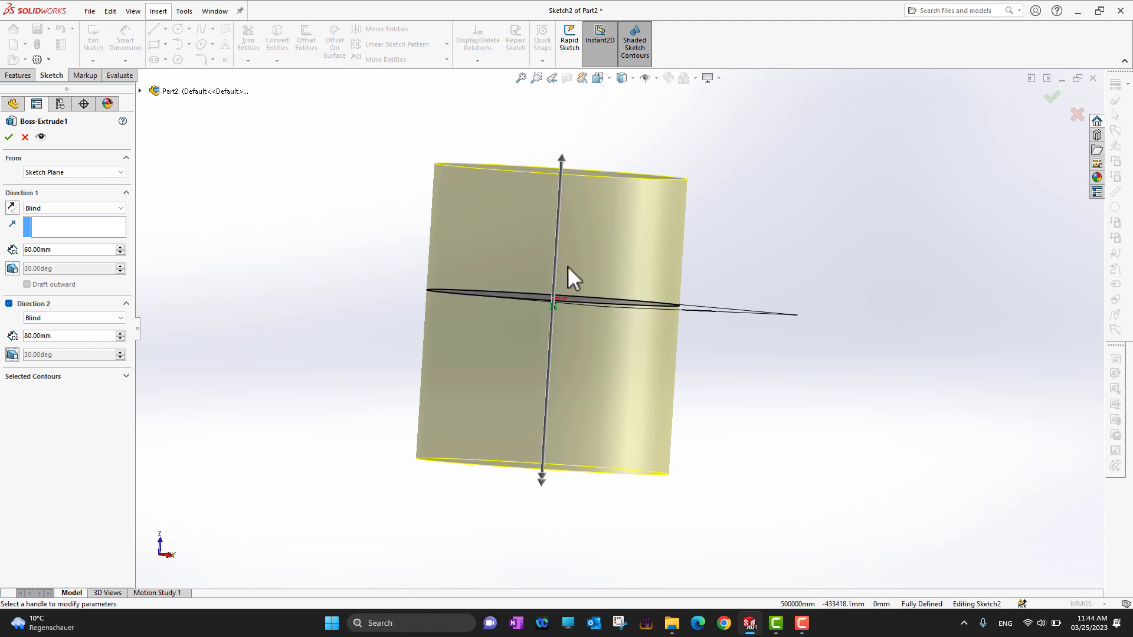
Step: Remove Direction 2 from the extrusion, set the Direction 1 depth to 80 mm and accept the feature
click(9, 304)
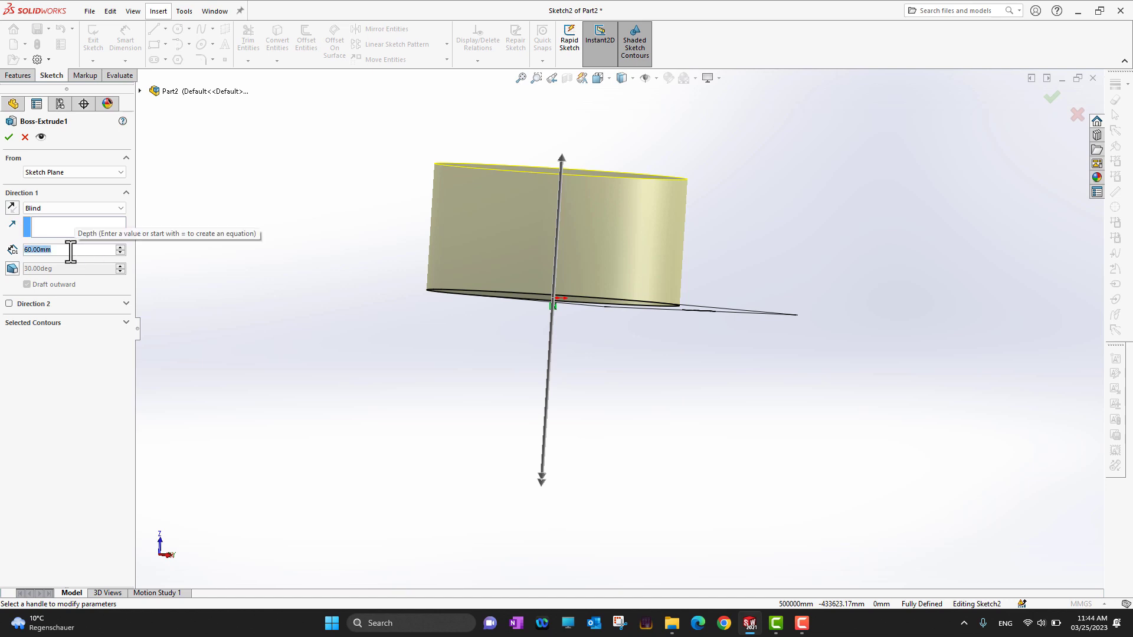
text(80)
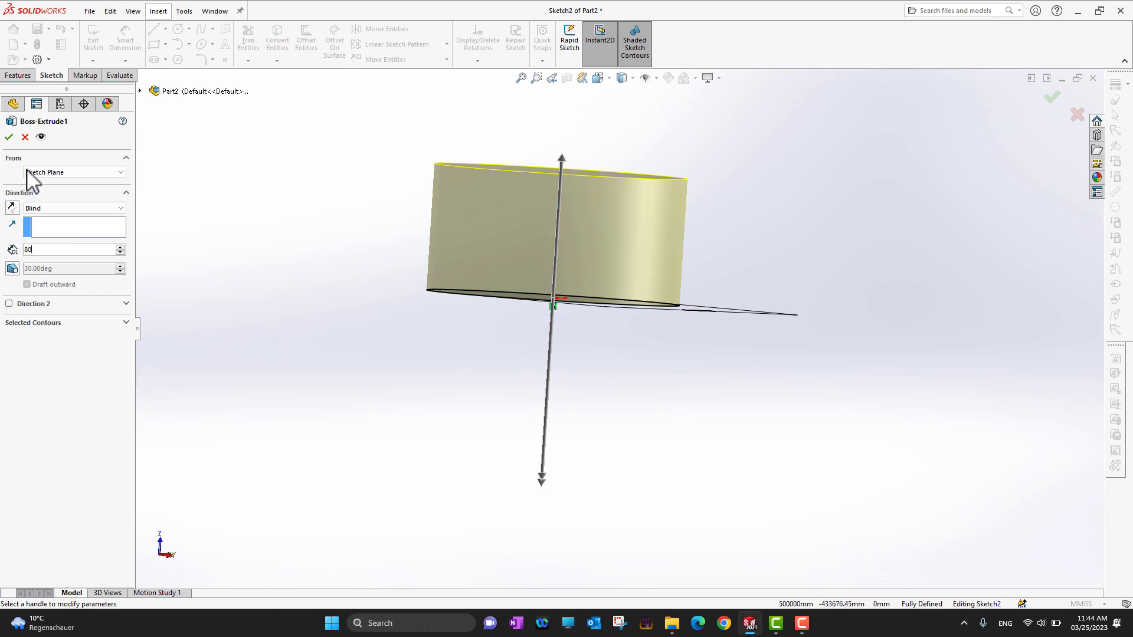
click(8, 137)
middle_drag(483, 393, 267, 277)
key(f)
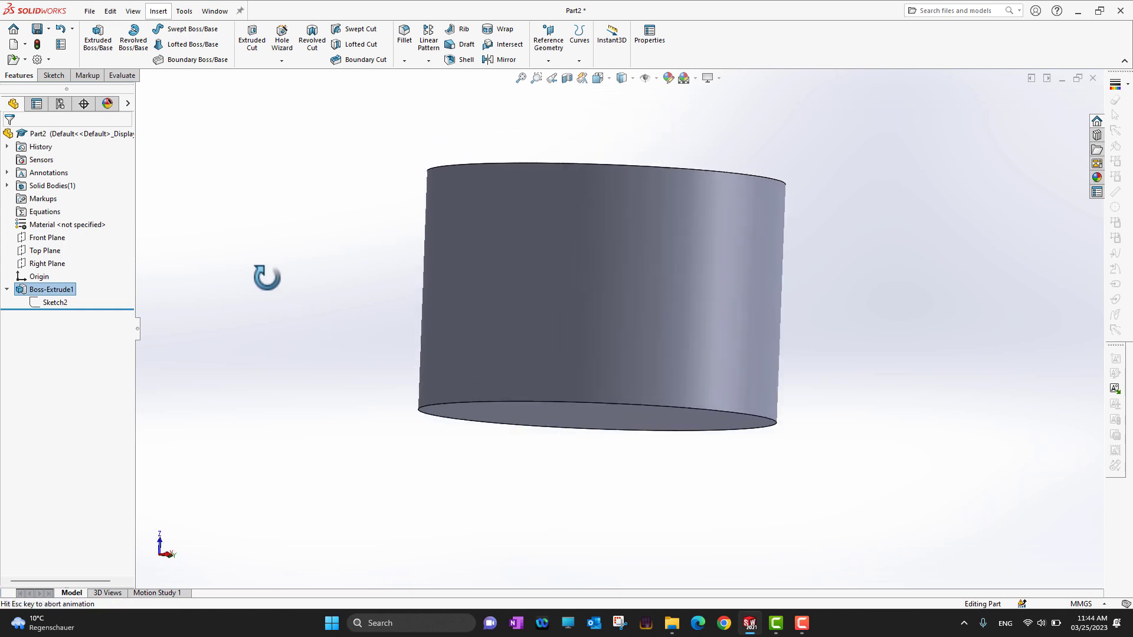
middle_drag(877, 285, 840, 301)
scroll(841, 300, down, 1)
scroll(840, 300, up, 2)
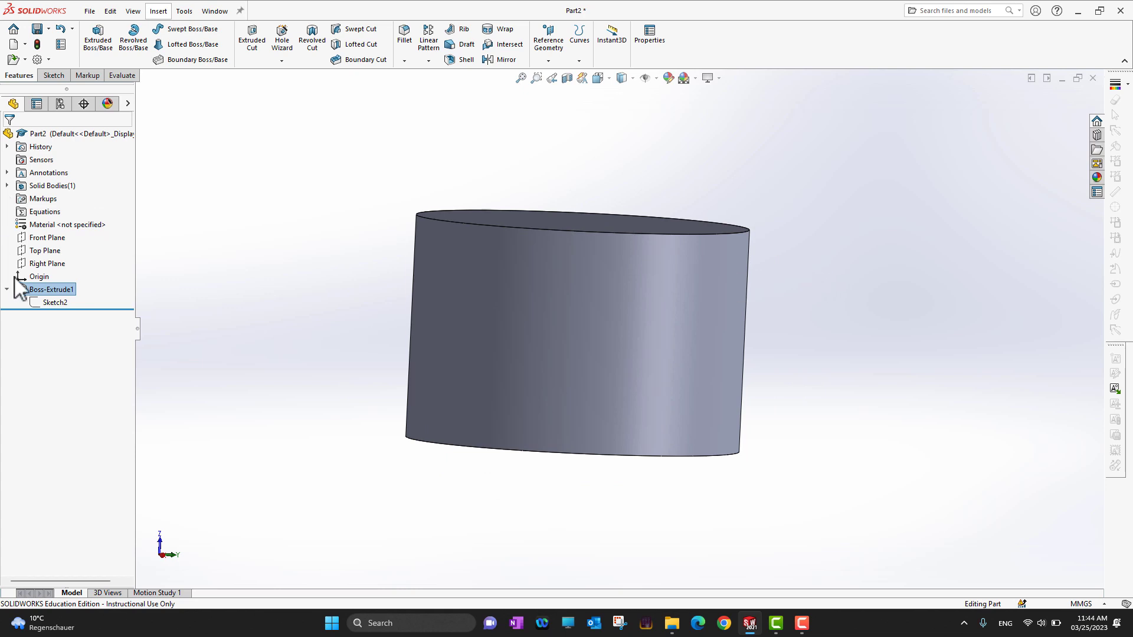
Step: Reopen the boss extrusion and try starting it from an offset of 40 mm above the sketch plane
click(27, 291)
click(35, 251)
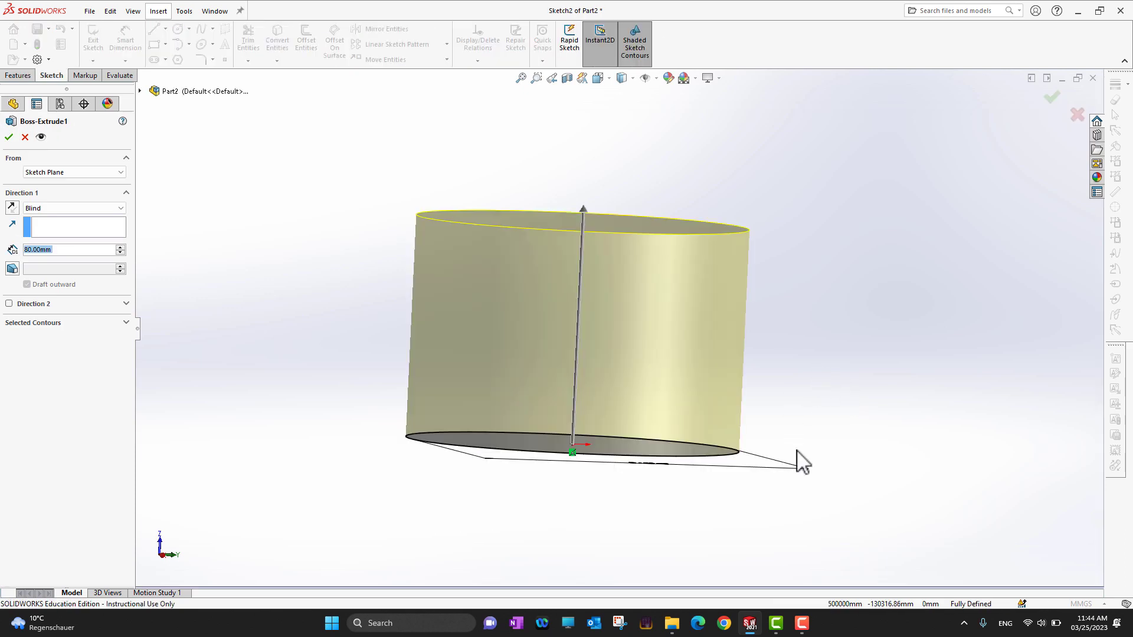
mouse_move(918, 349)
middle_down()
mouse_move(897, 342)
mouse_move(918, 303)
mouse_move(982, 330)
mouse_move(1022, 316)
middle_up()
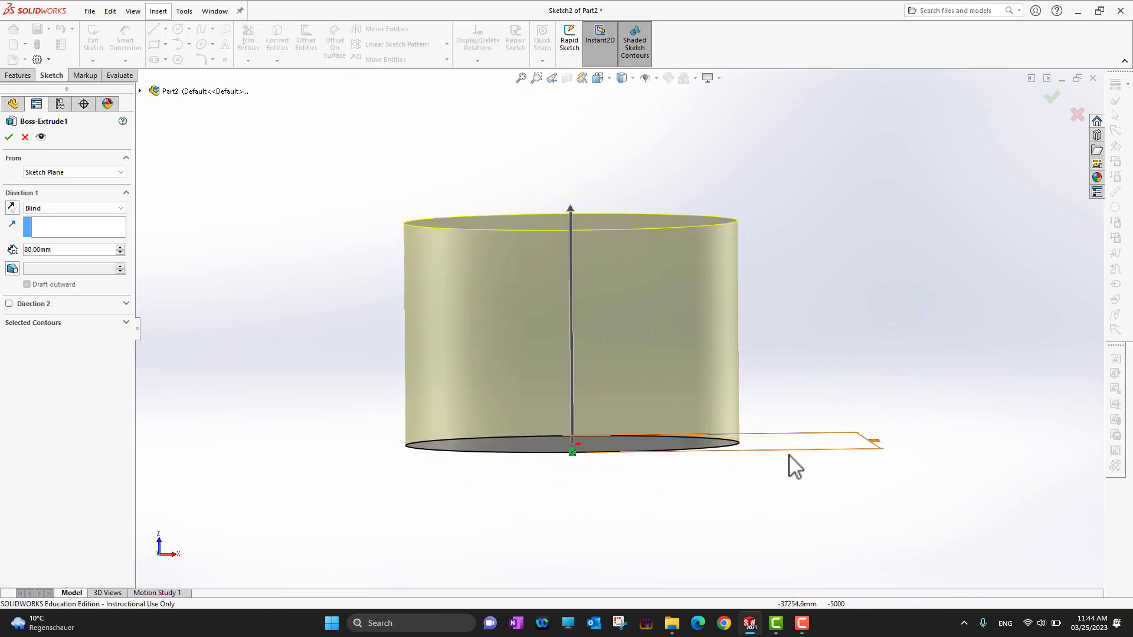
mouse_move(749, 501)
middle_down()
mouse_move(749, 473)
mouse_move(755, 496)
middle_up()
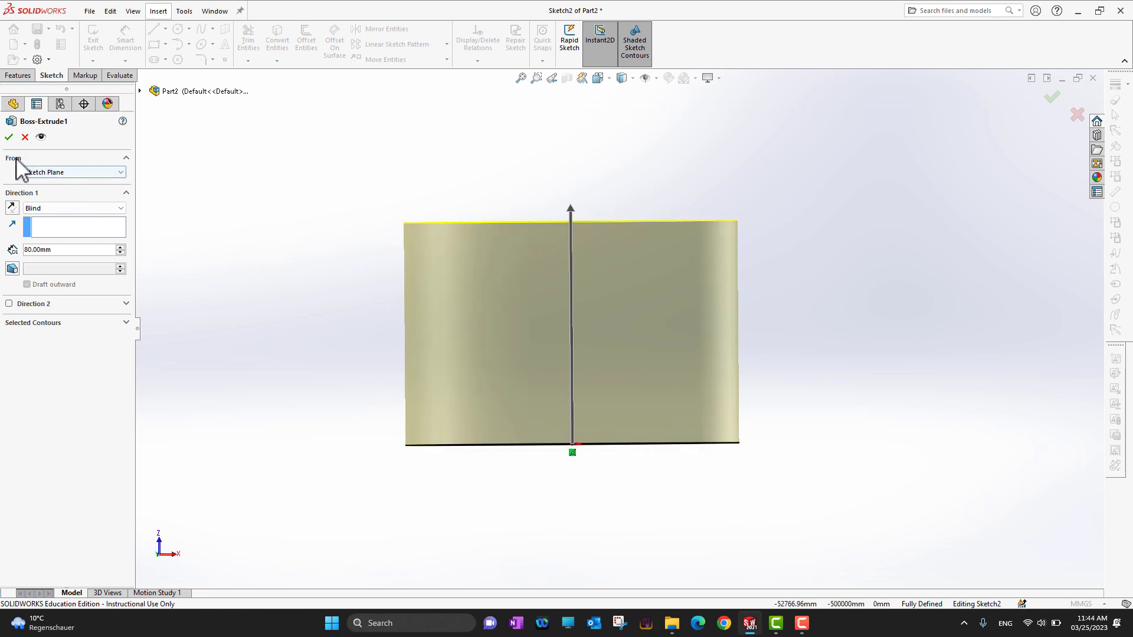
click(78, 172)
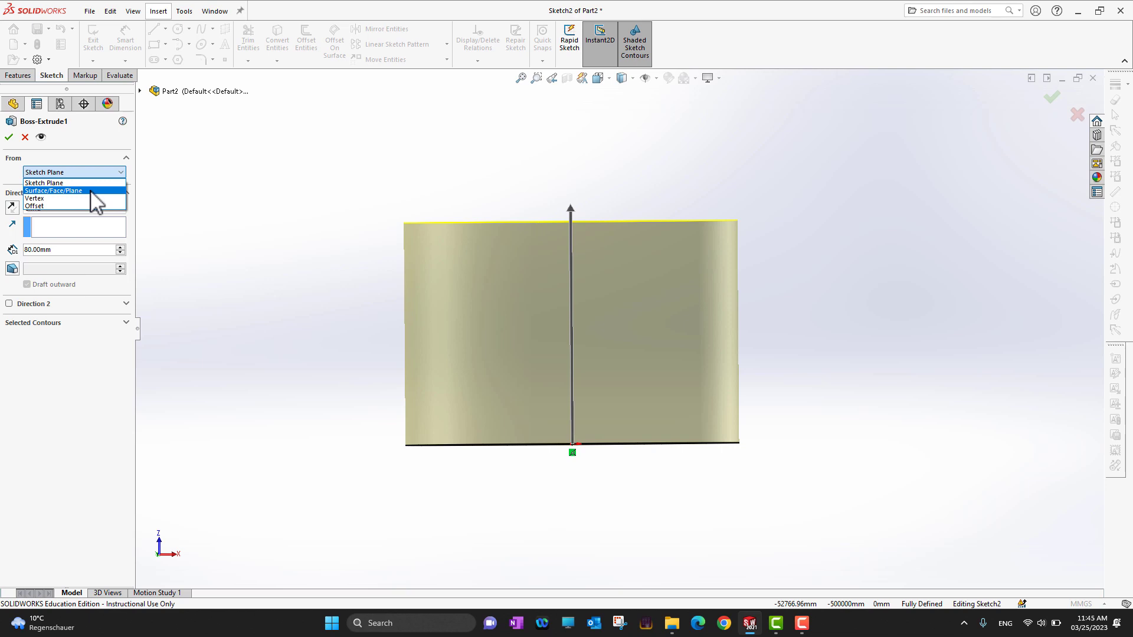
click(52, 206)
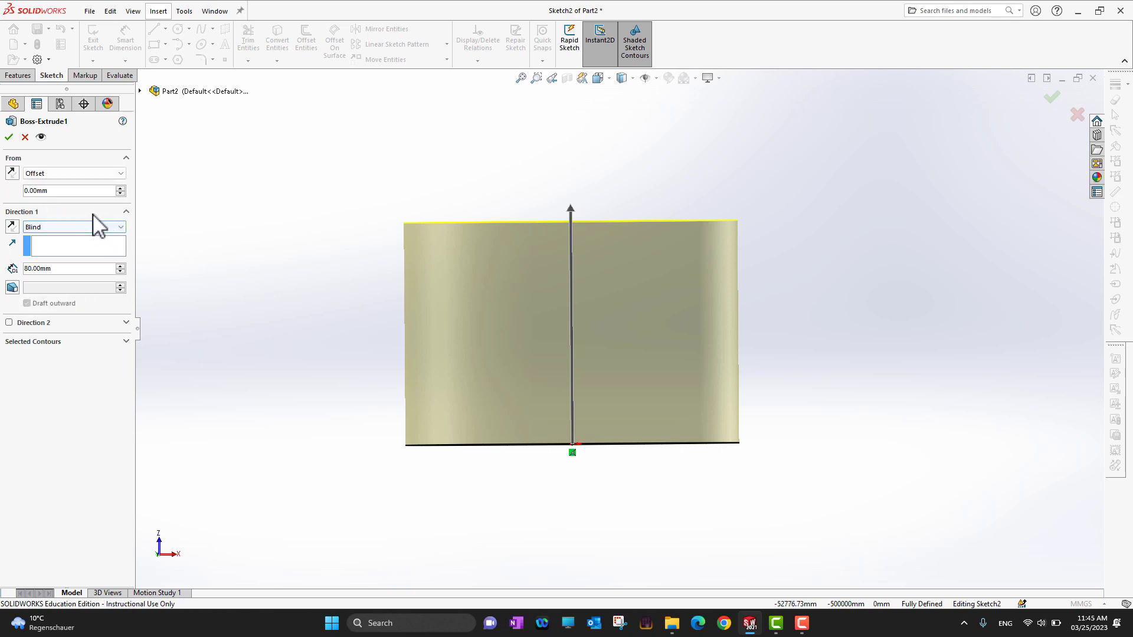
click(119, 189)
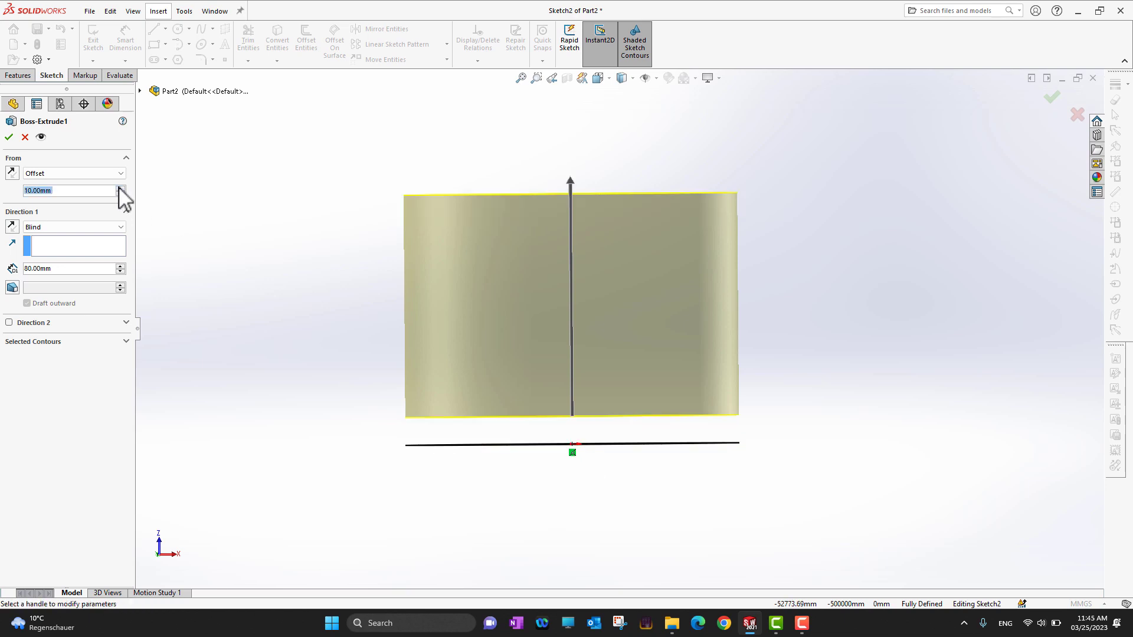
click(120, 189)
click(120, 189)
click(120, 189)
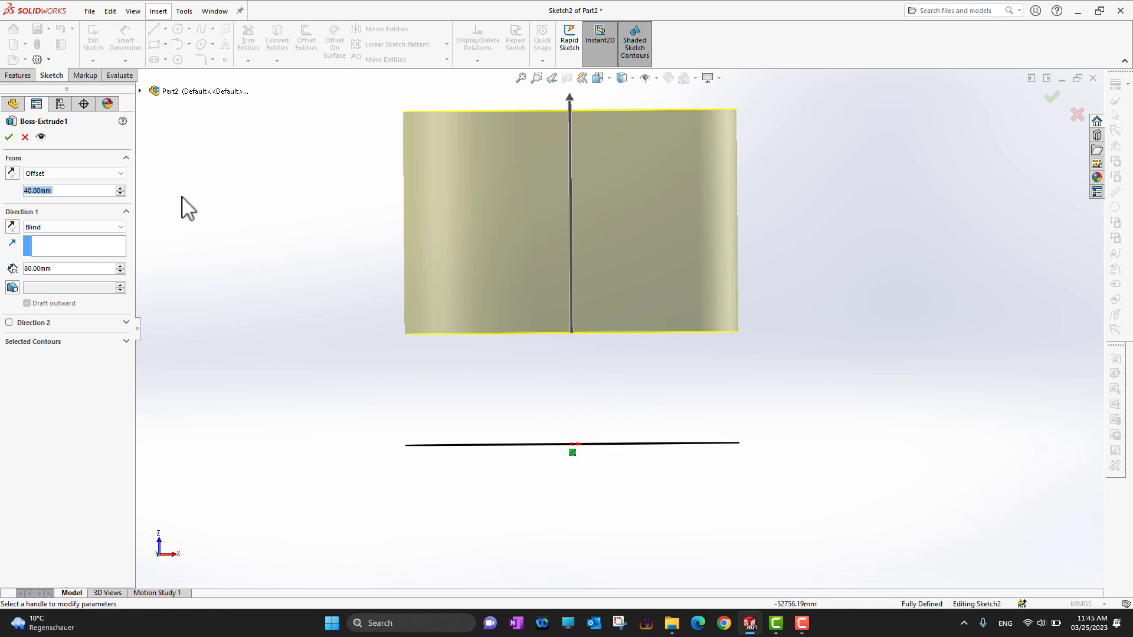
Step: Return the extrusion's start condition to Sketch Plane and accept the feature
click(112, 174)
click(87, 184)
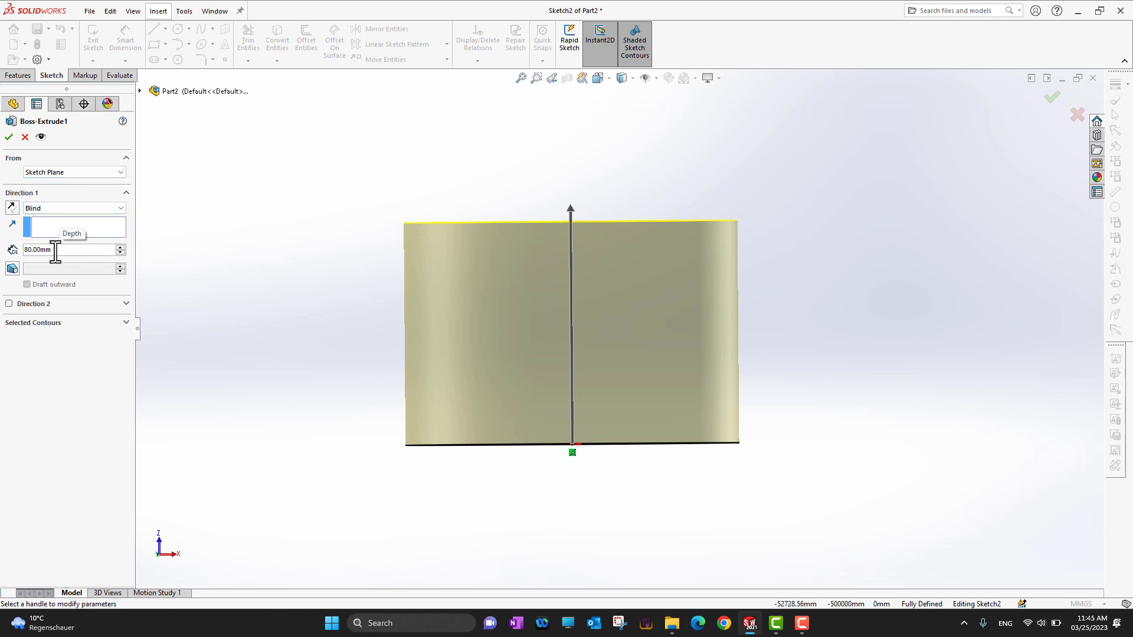
click(8, 137)
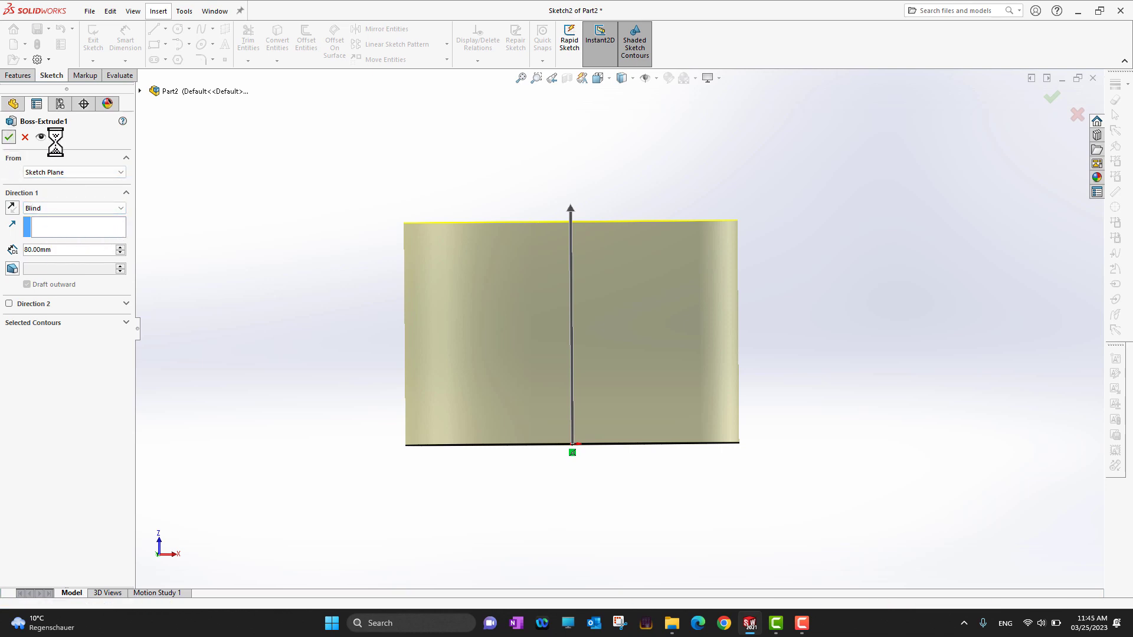
Step: Examine the cylinder from the side, above and below, picking out its flat top face and curved side face
scroll(785, 355, up, 3)
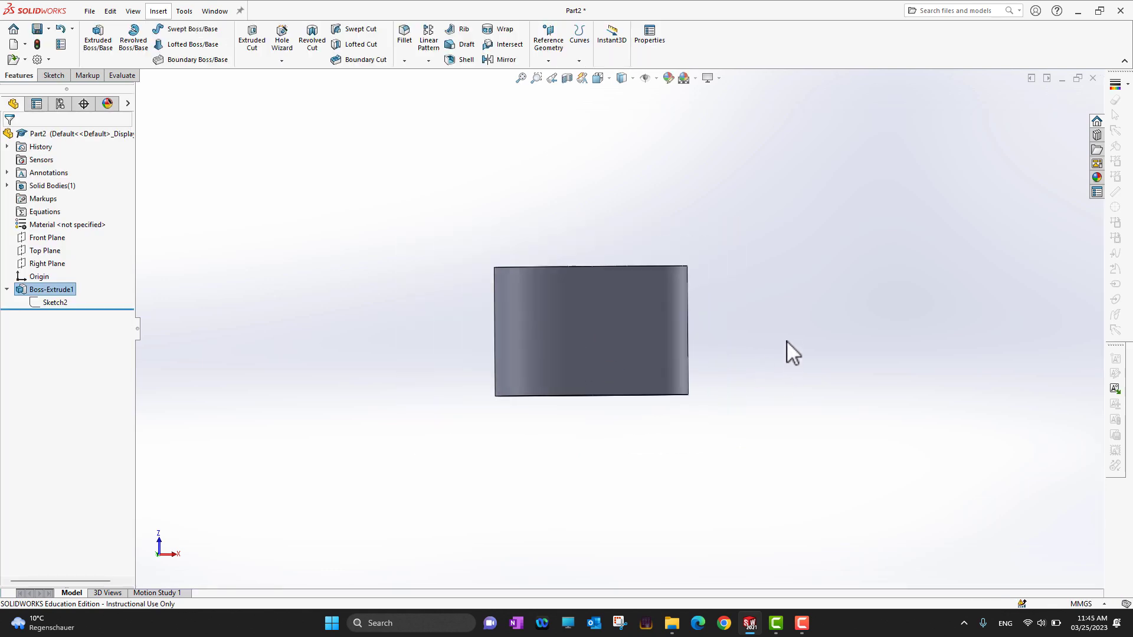
scroll(786, 339, down, 1)
middle_drag(786, 338, 787, 341)
scroll(783, 342, down, 1)
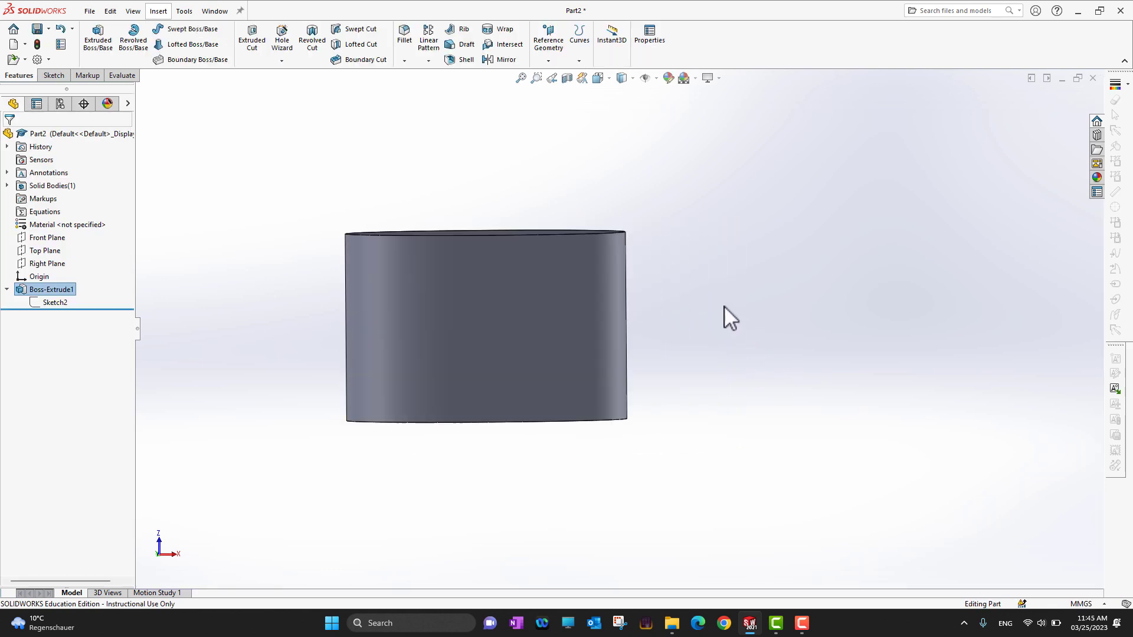
middle_drag(726, 316, 735, 378)
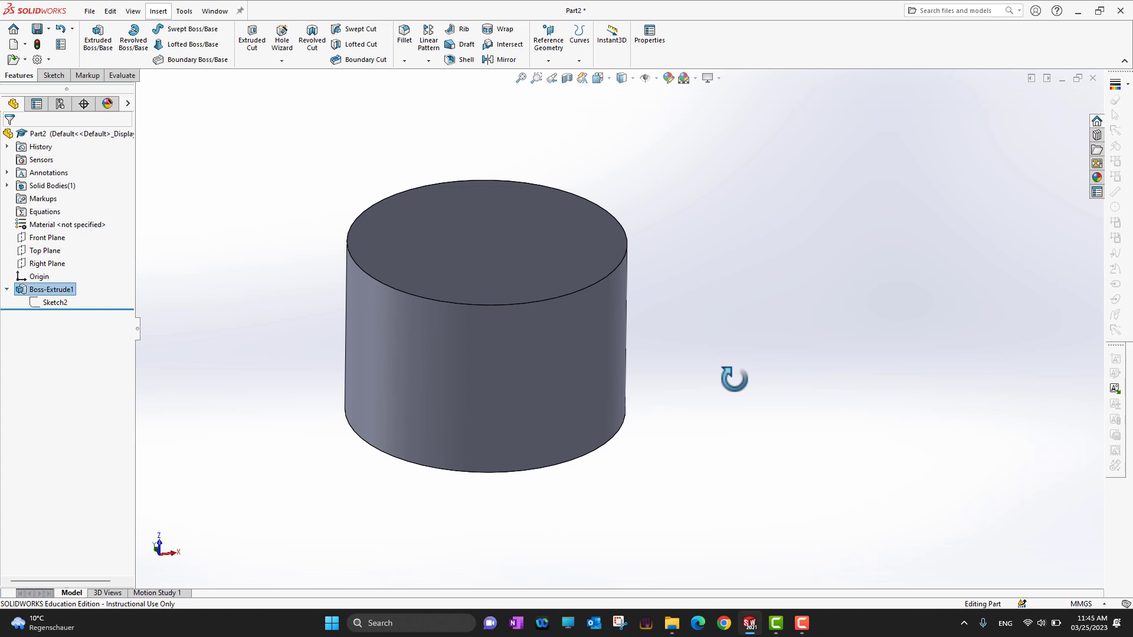
mouse_move(683, 462)
middle_down()
mouse_move(698, 443)
mouse_move(690, 451)
middle_up()
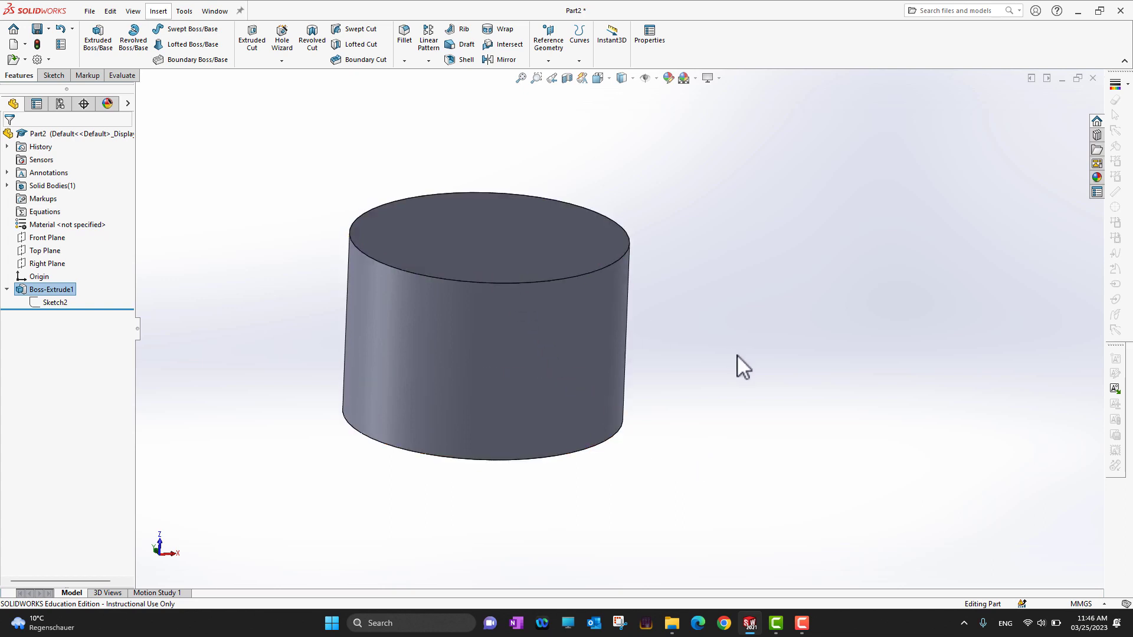
middle_drag(738, 355, 749, 418)
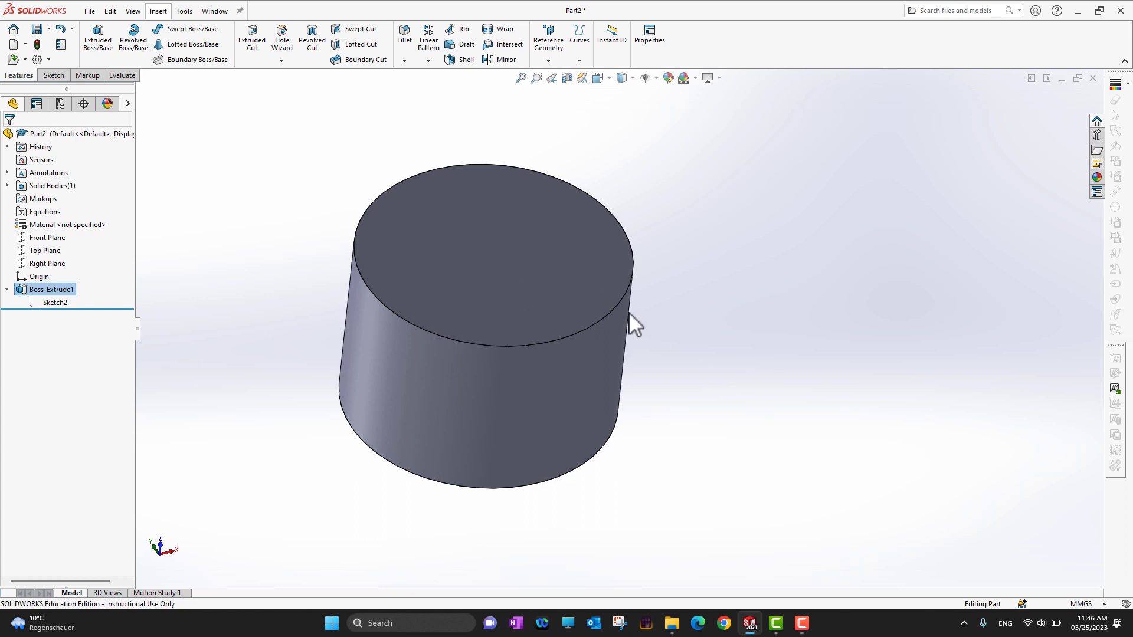
click(526, 271)
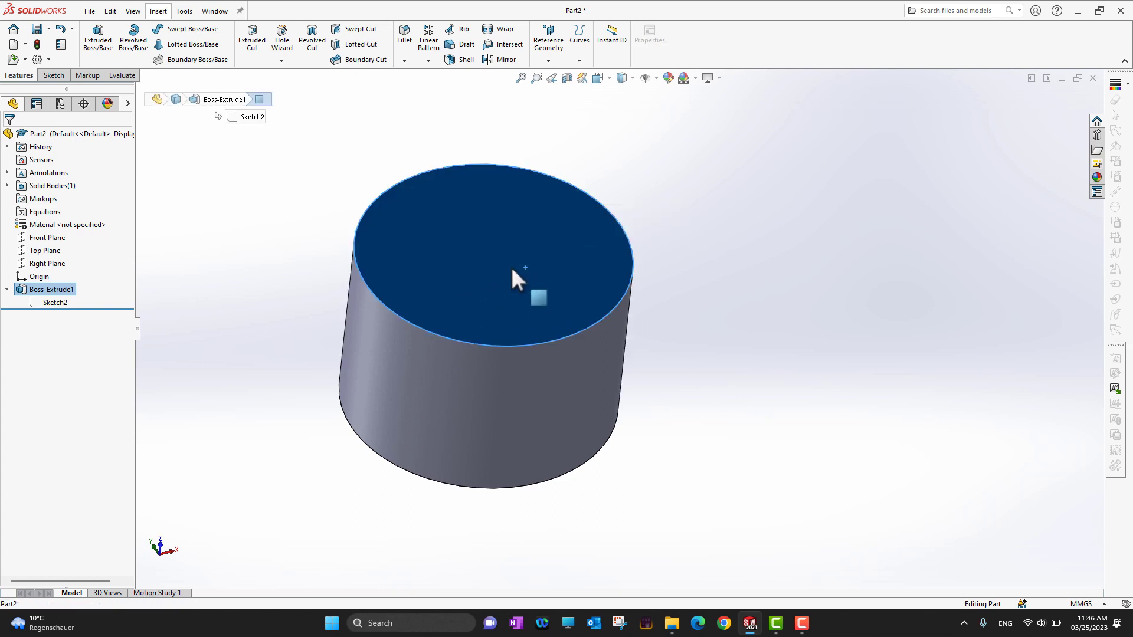
middle_drag(736, 462, 723, 304)
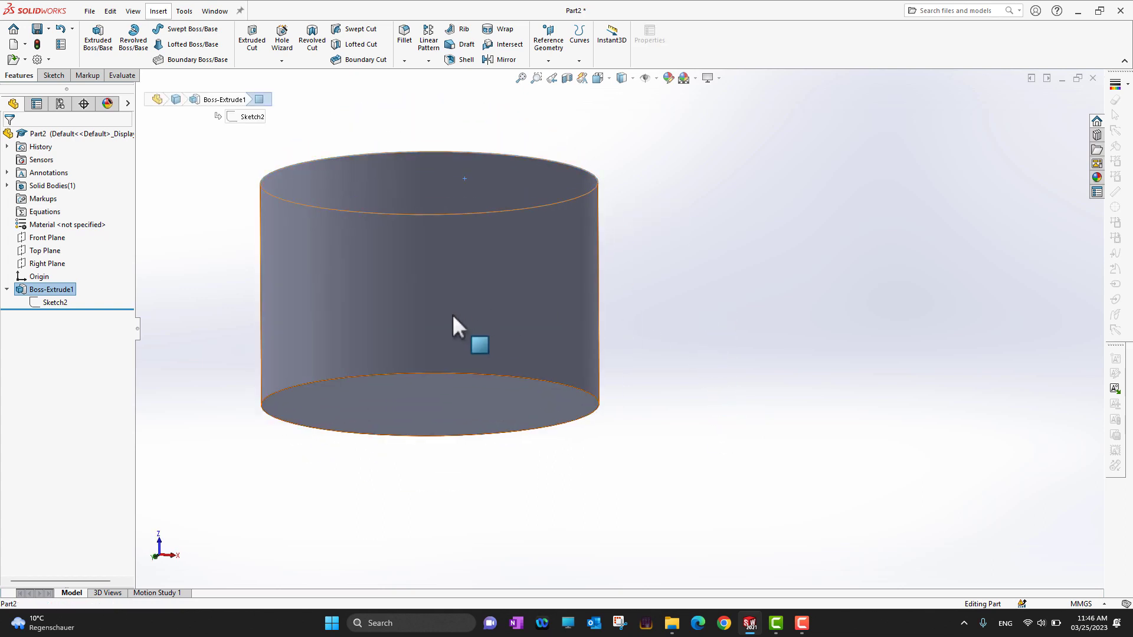
click(453, 314)
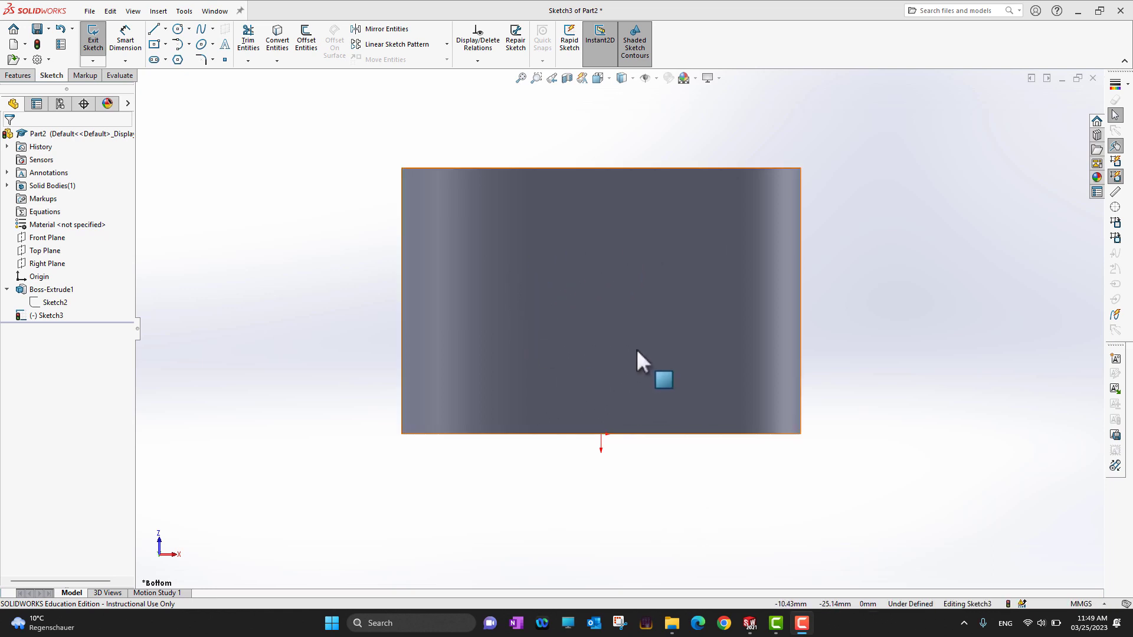
Step: Leave the empty open sketch and start a new sketch on the Top Plane
click(6, 290)
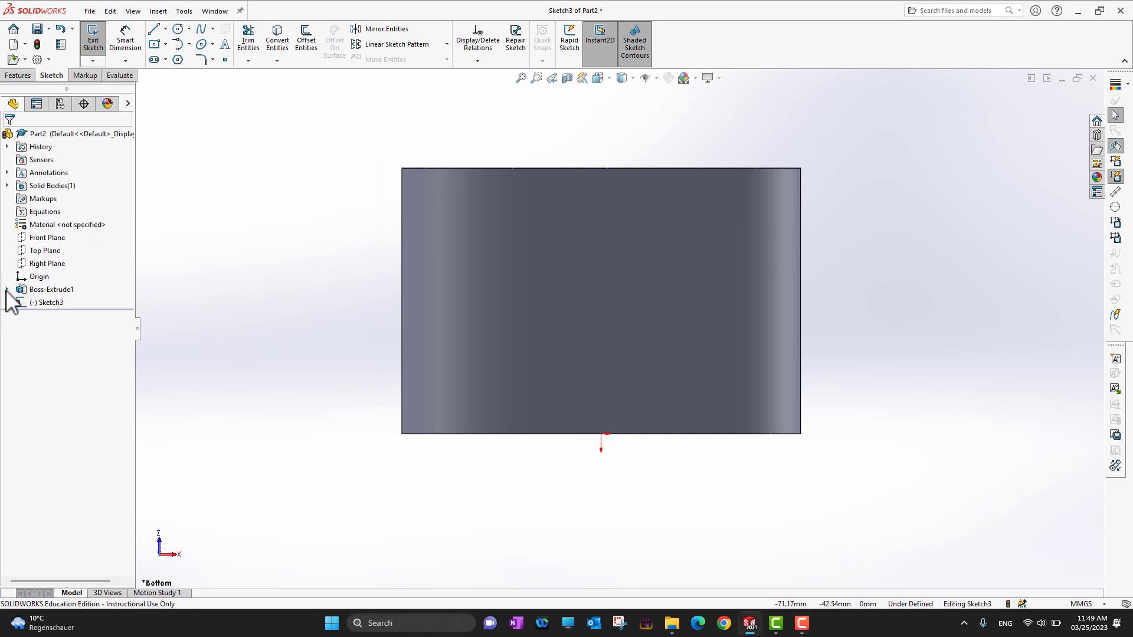
click(52, 251)
click(62, 234)
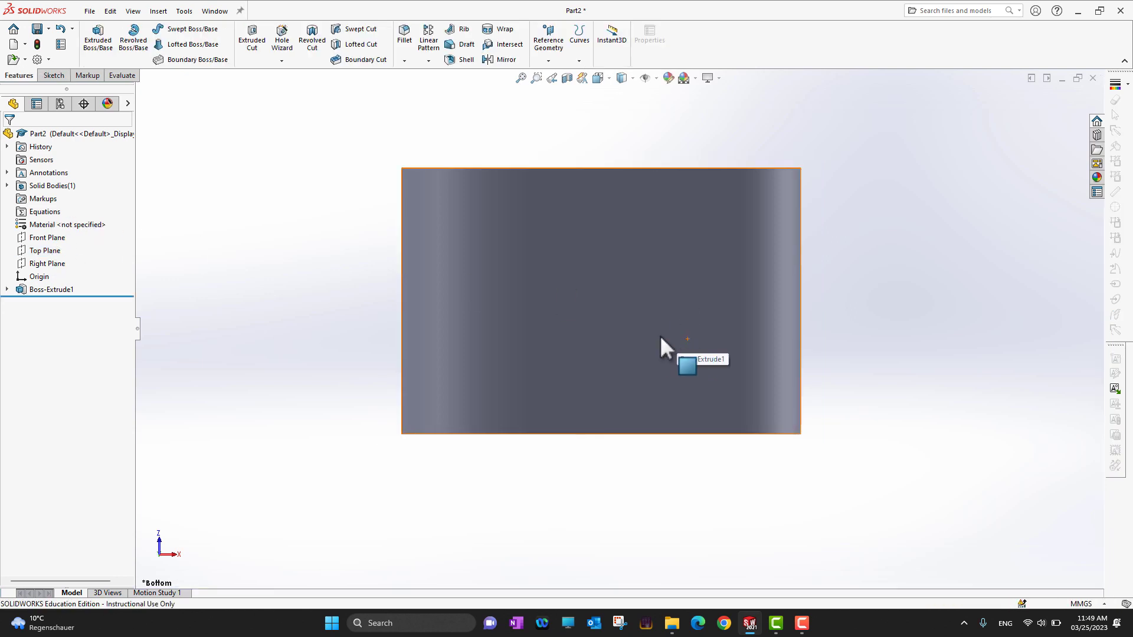
click(53, 75)
click(52, 250)
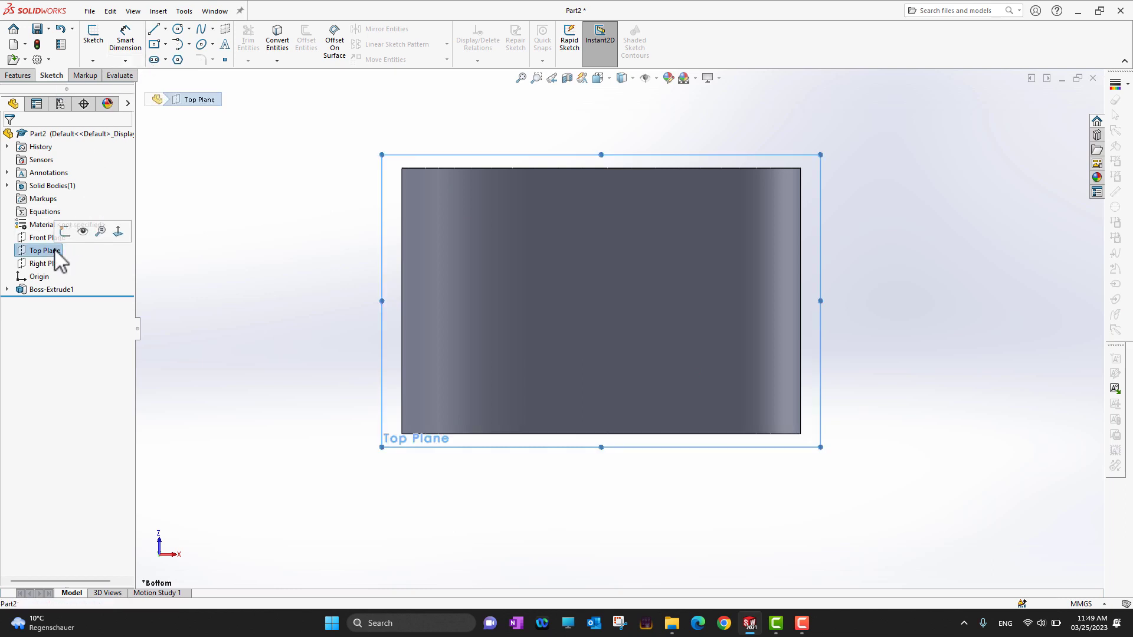
click(62, 233)
Step: Sketch a center rectangle about 70 by 41 mm in the middle of the cylinder's side view
click(166, 44)
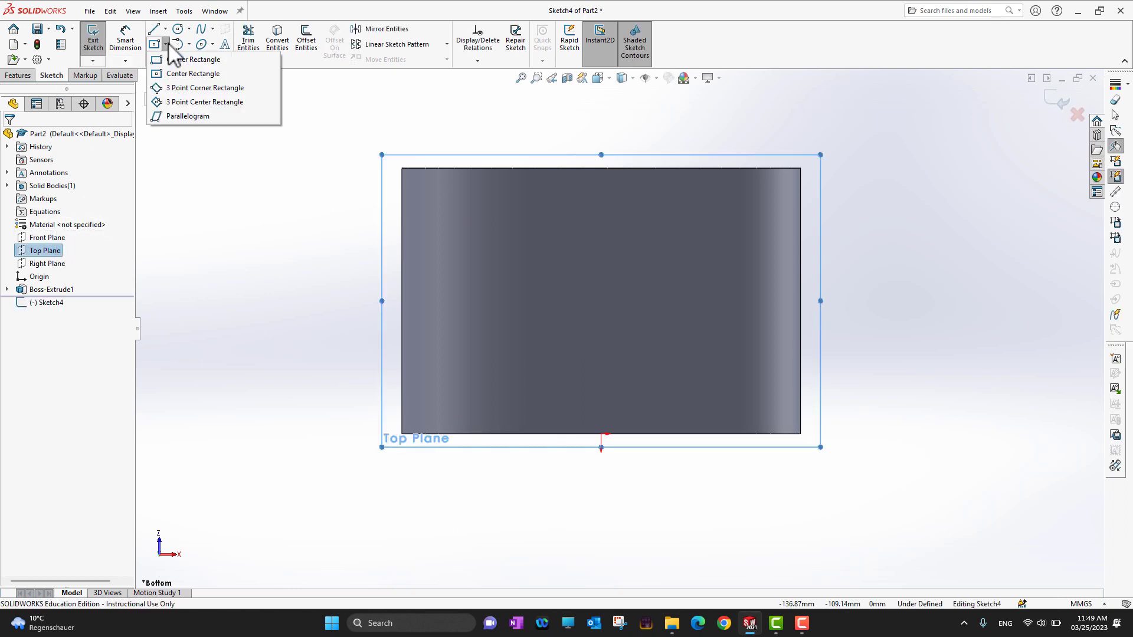
click(176, 75)
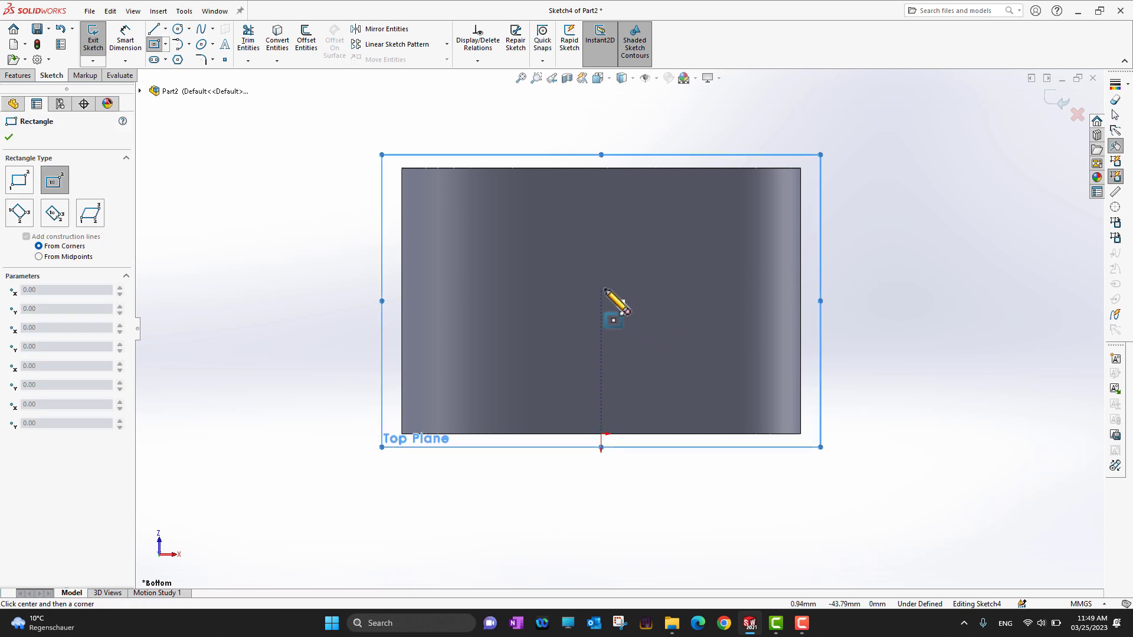
scroll(602, 298, down, 3)
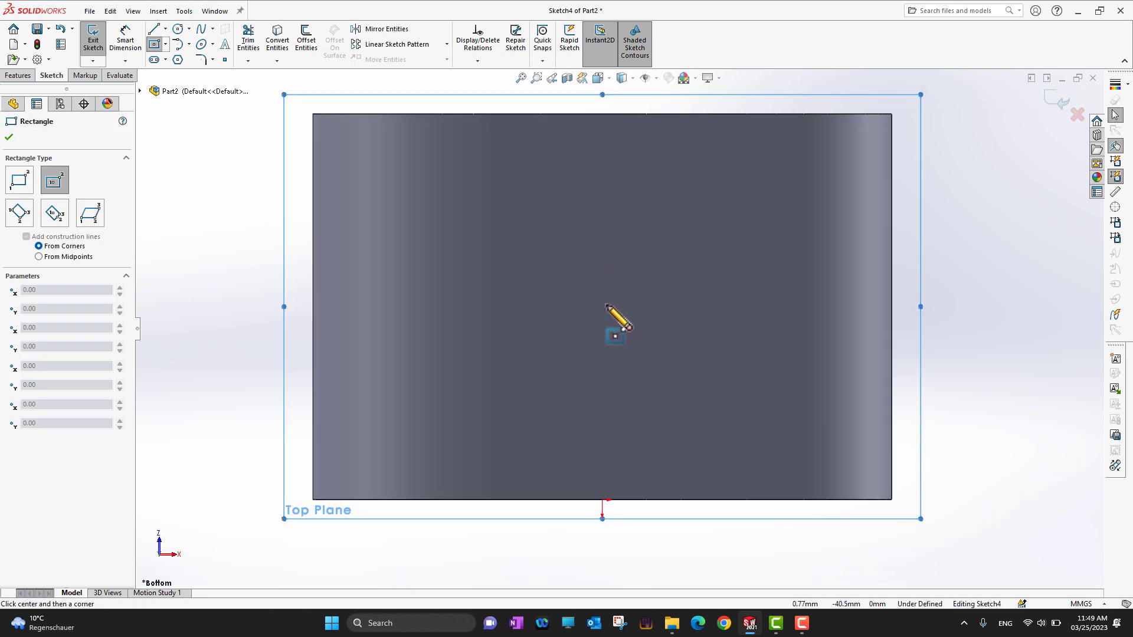
click(603, 301)
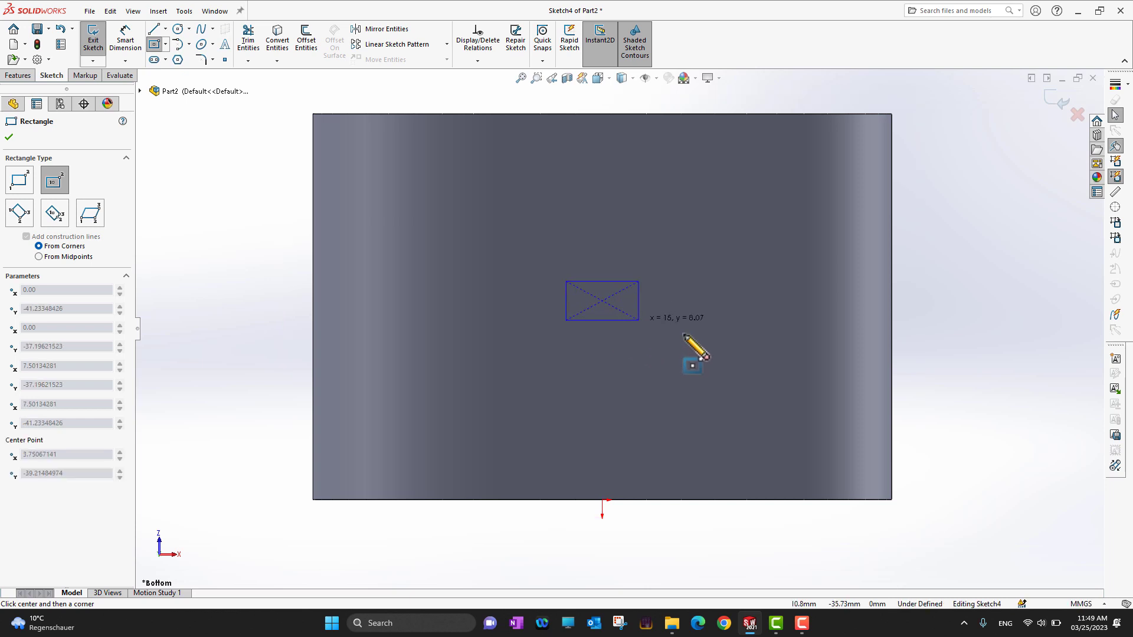
click(771, 400)
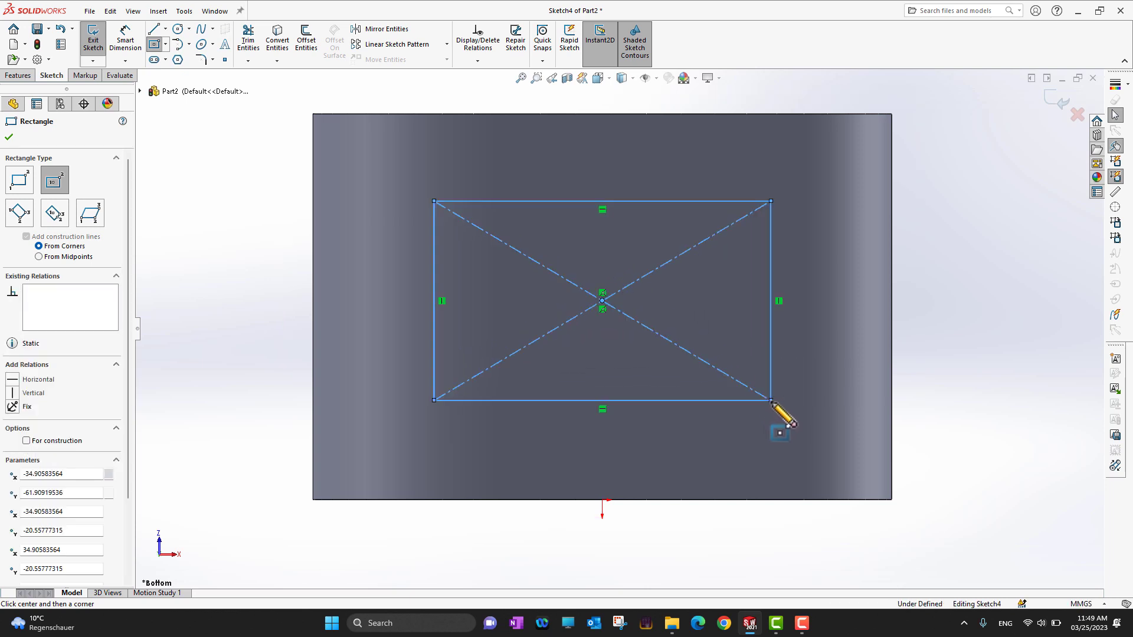
click(9, 138)
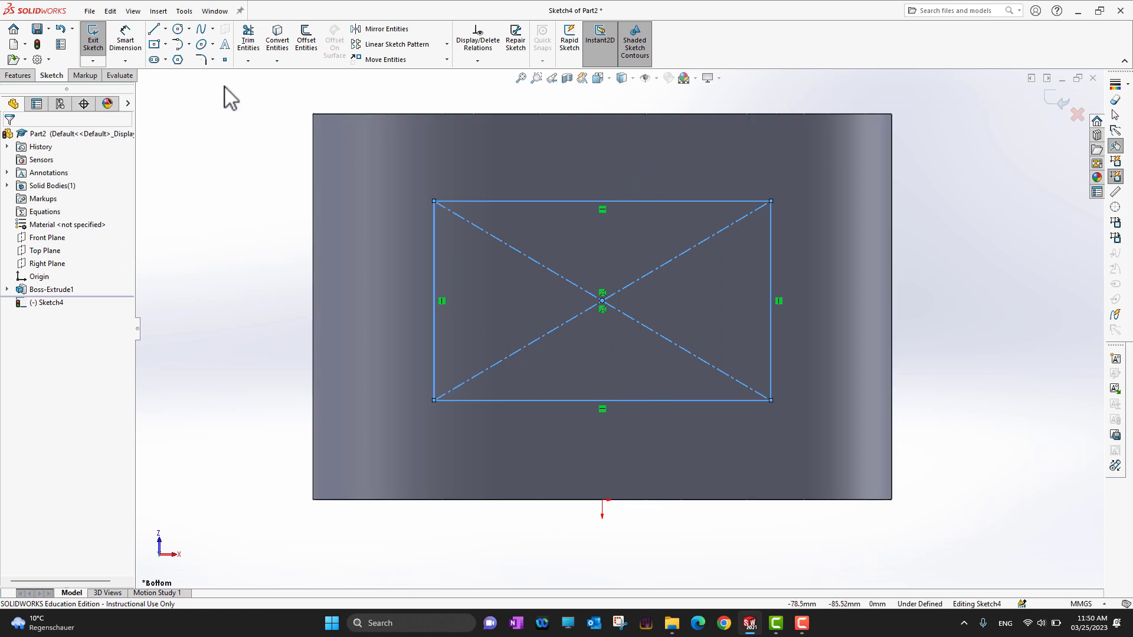
Step: Draw a vertical centerline from the midpoint of the cylinder's upper edge to the rectangle's center
click(165, 28)
click(178, 58)
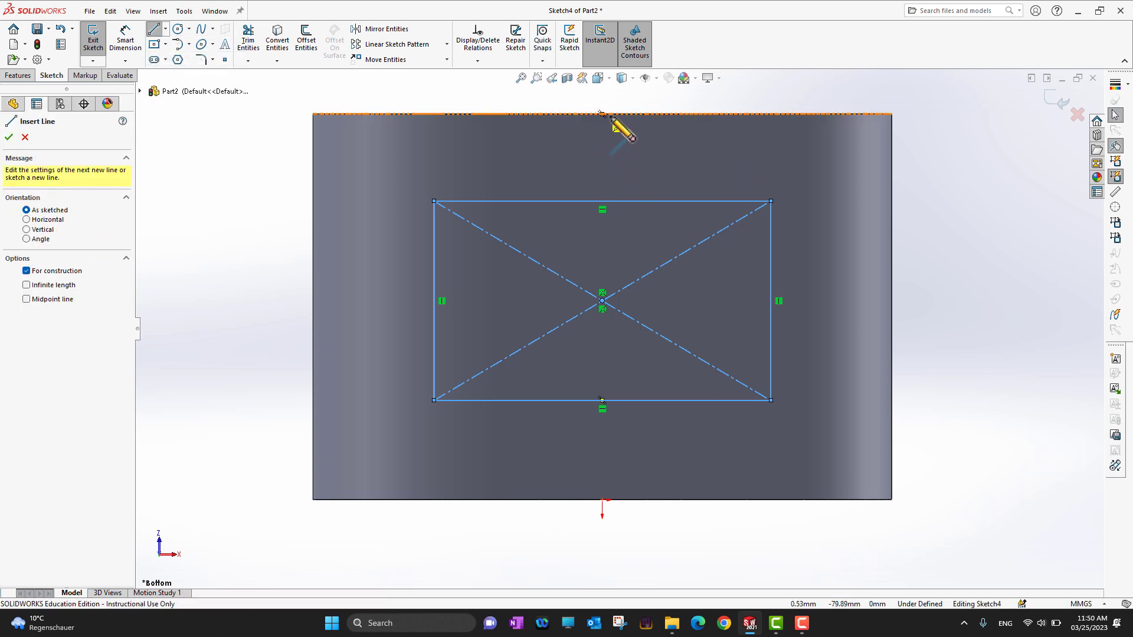
click(600, 114)
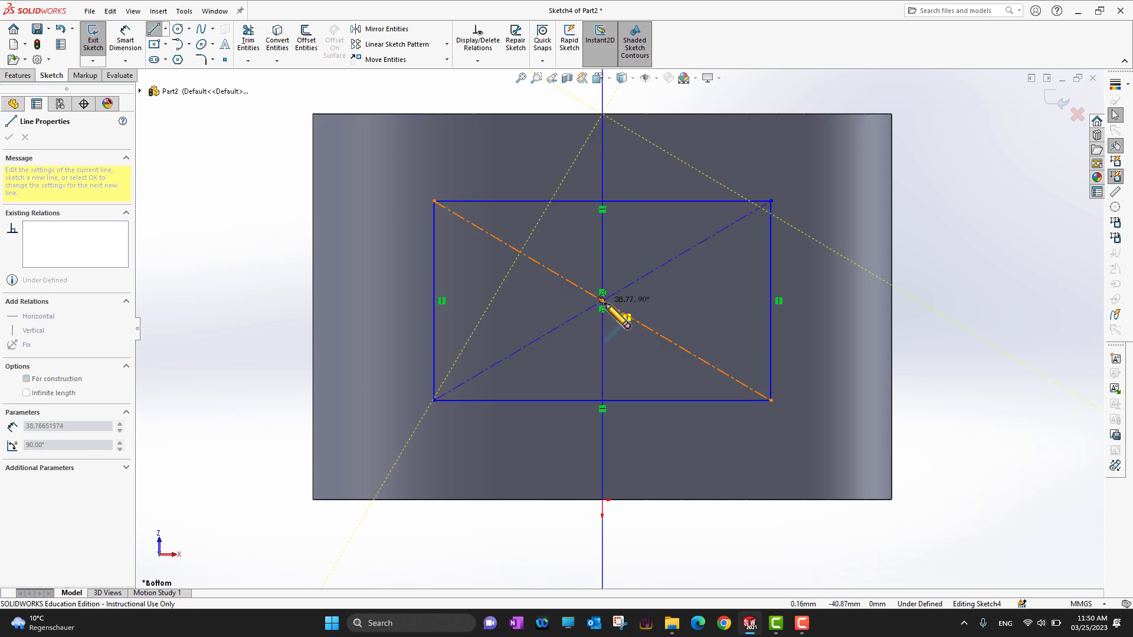
click(603, 301)
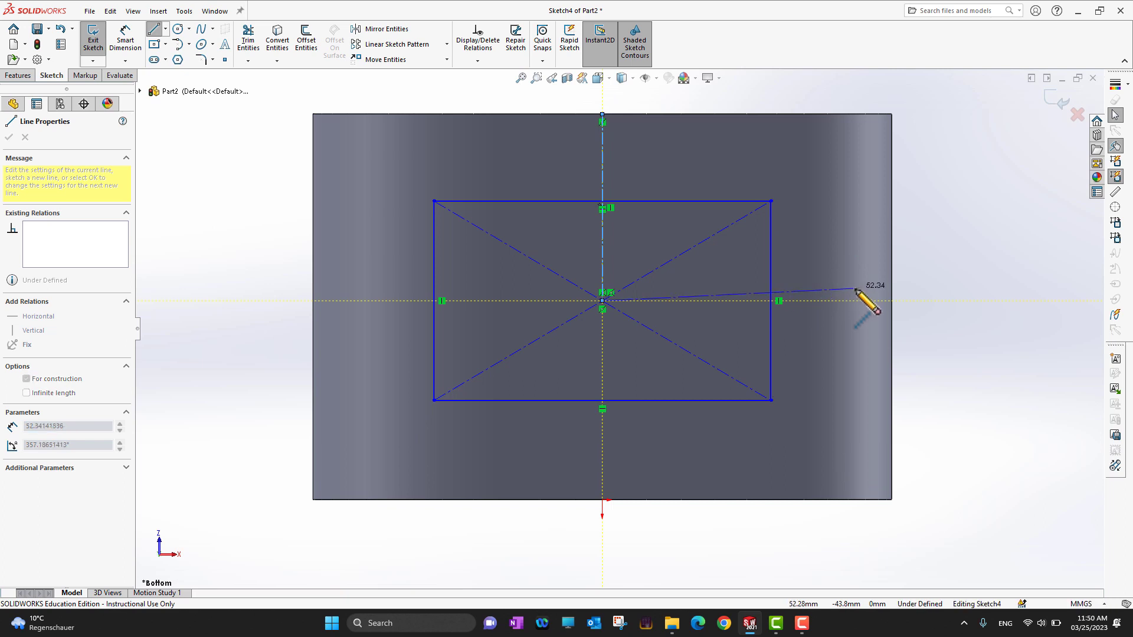
key(Escape)
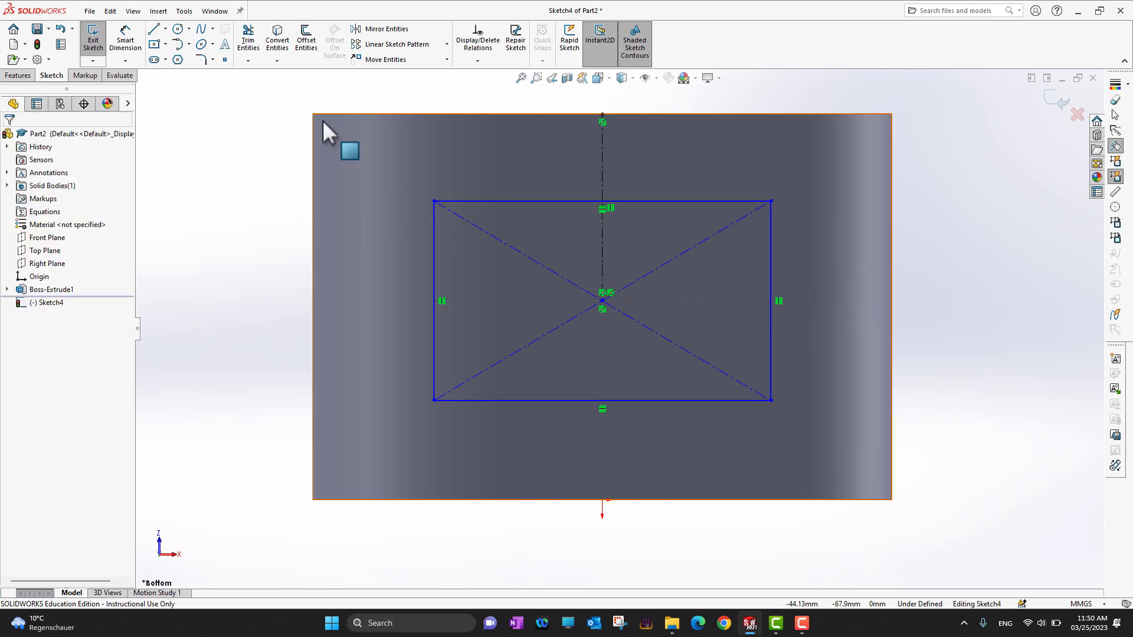
Step: Draw a second vertical centerline from the origin on the cylinder's lower edge to the rectangle's center
click(166, 29)
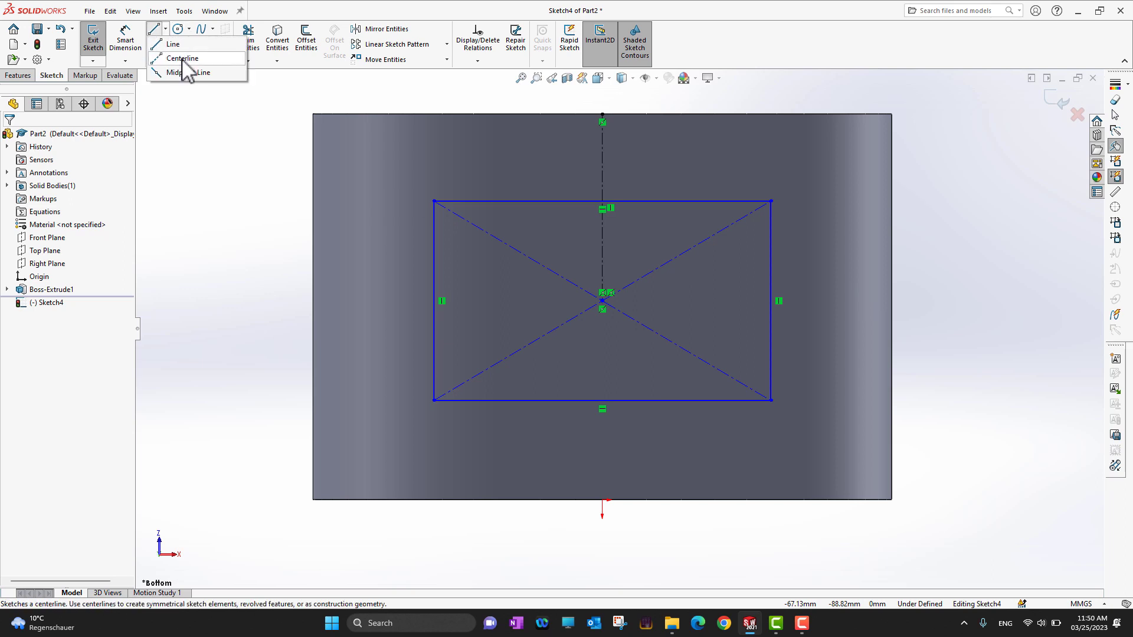
click(188, 56)
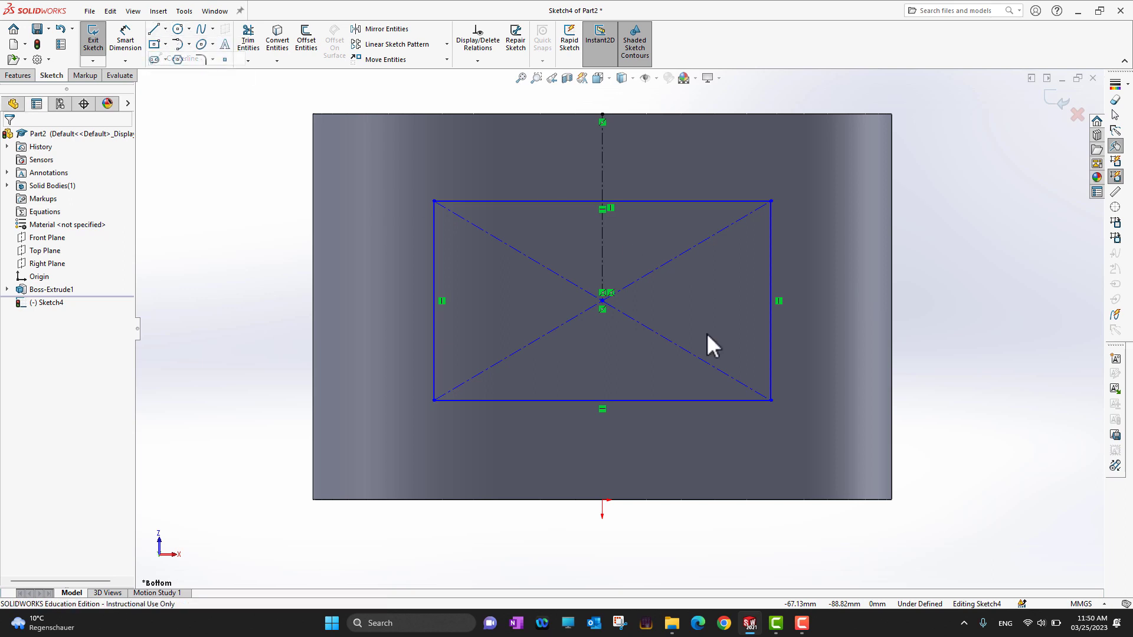
click(602, 501)
click(602, 301)
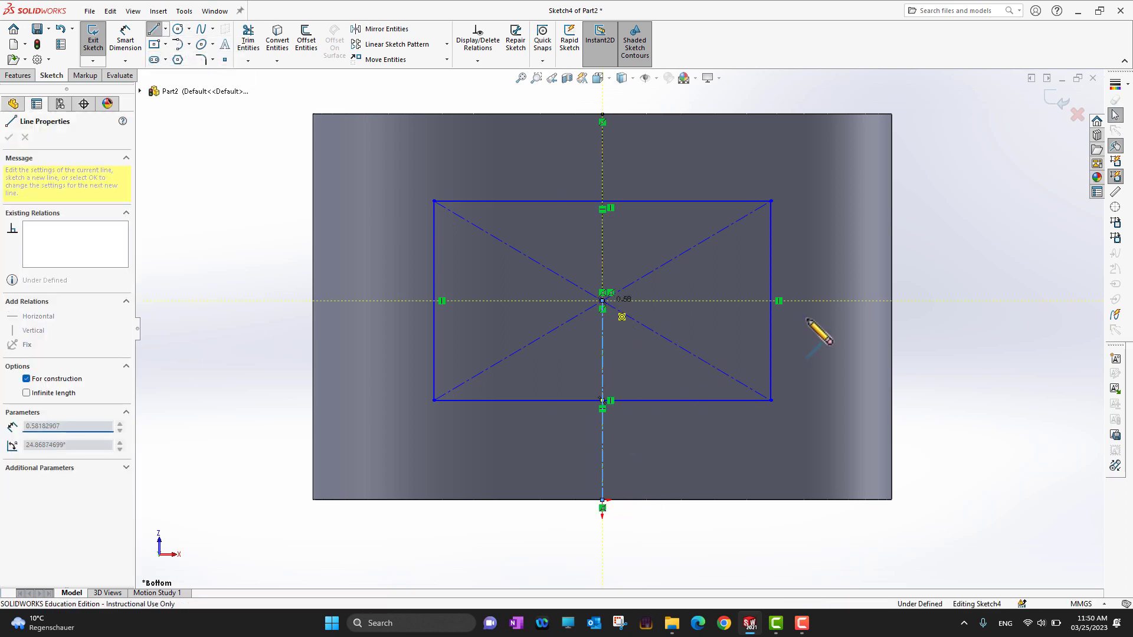
key(Escape)
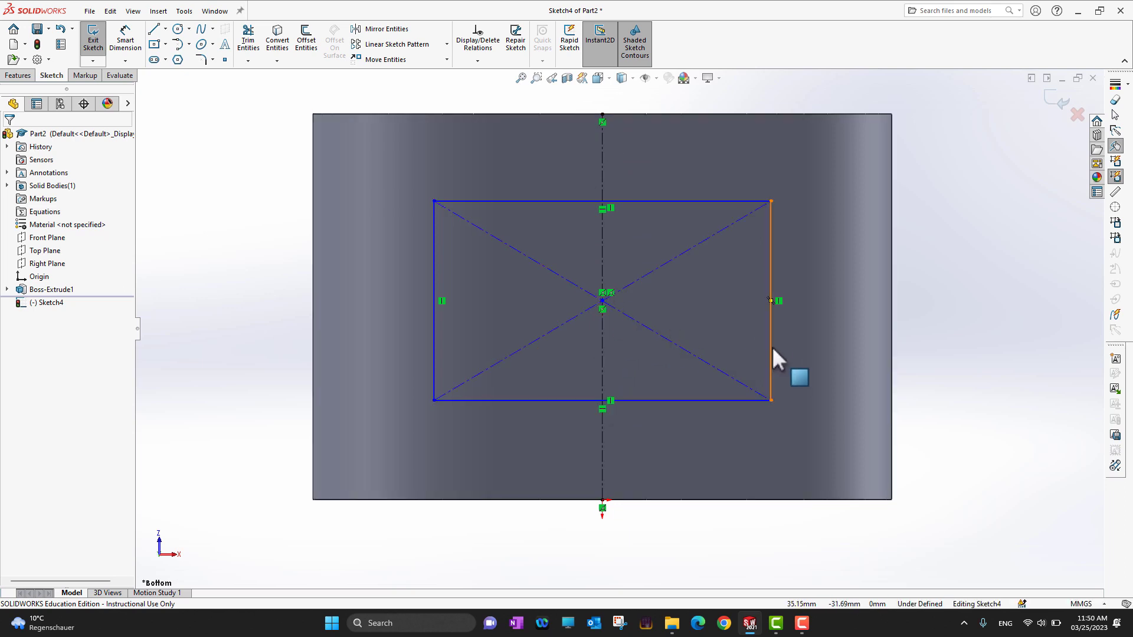
Step: Apply an Equal relation to the two vertical centerlines to center the rectangle along the cylinder's height
click(603, 179)
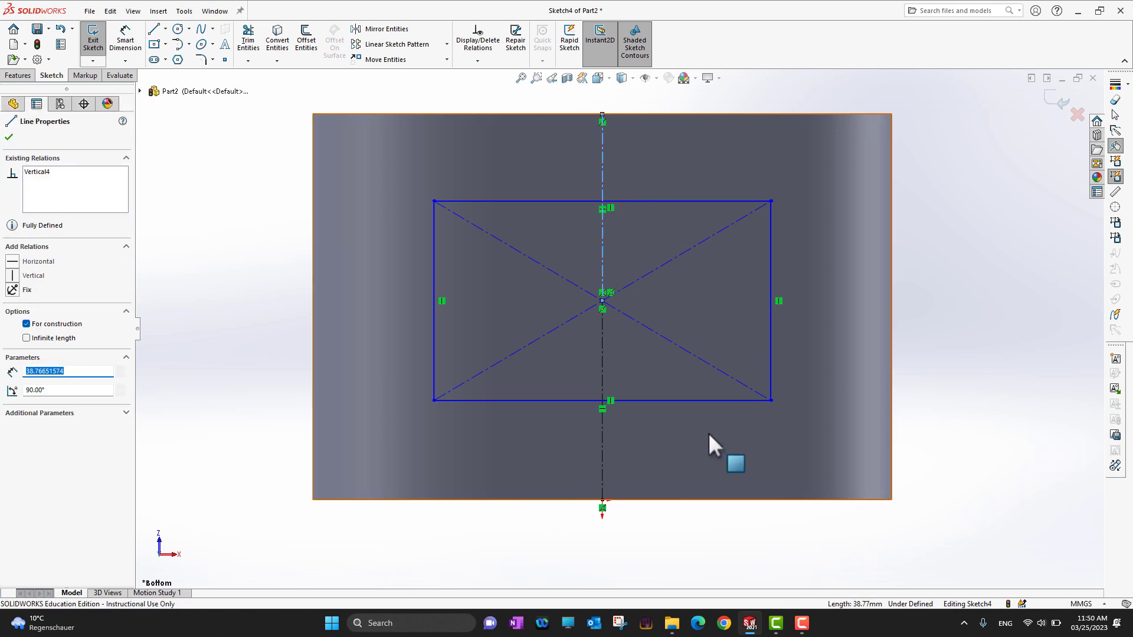
ctrl+click(603, 456)
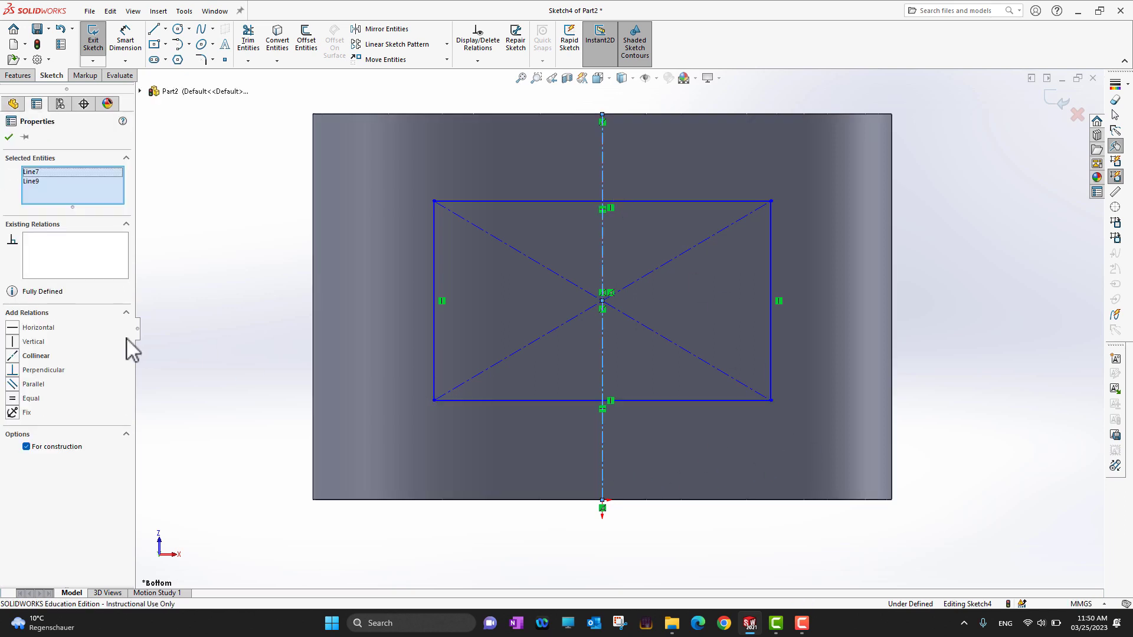
click(13, 400)
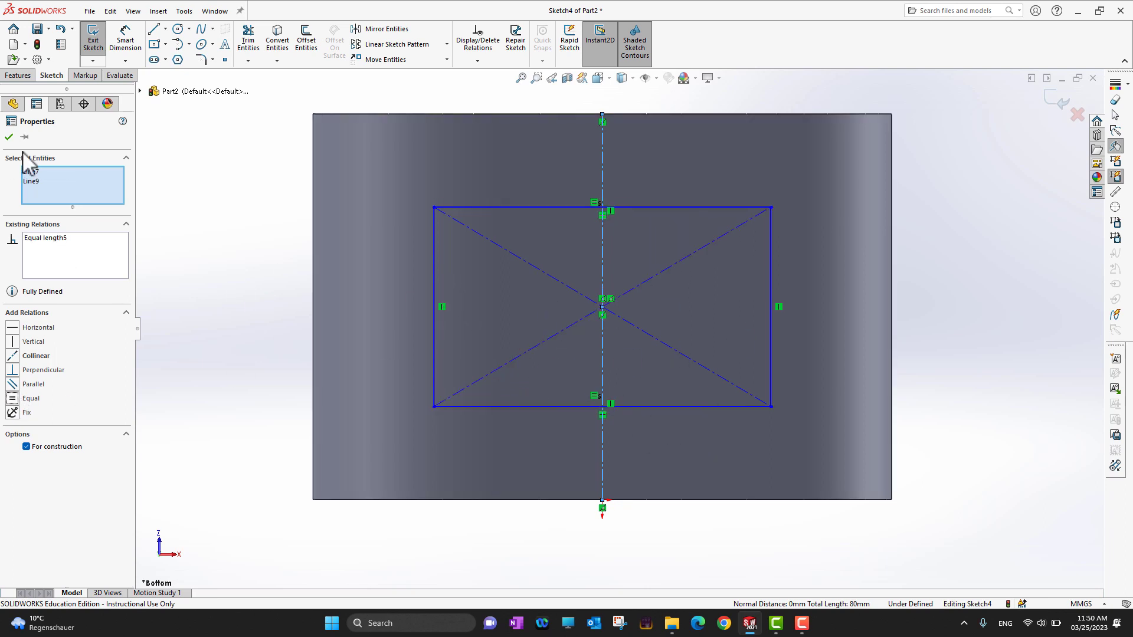
click(9, 138)
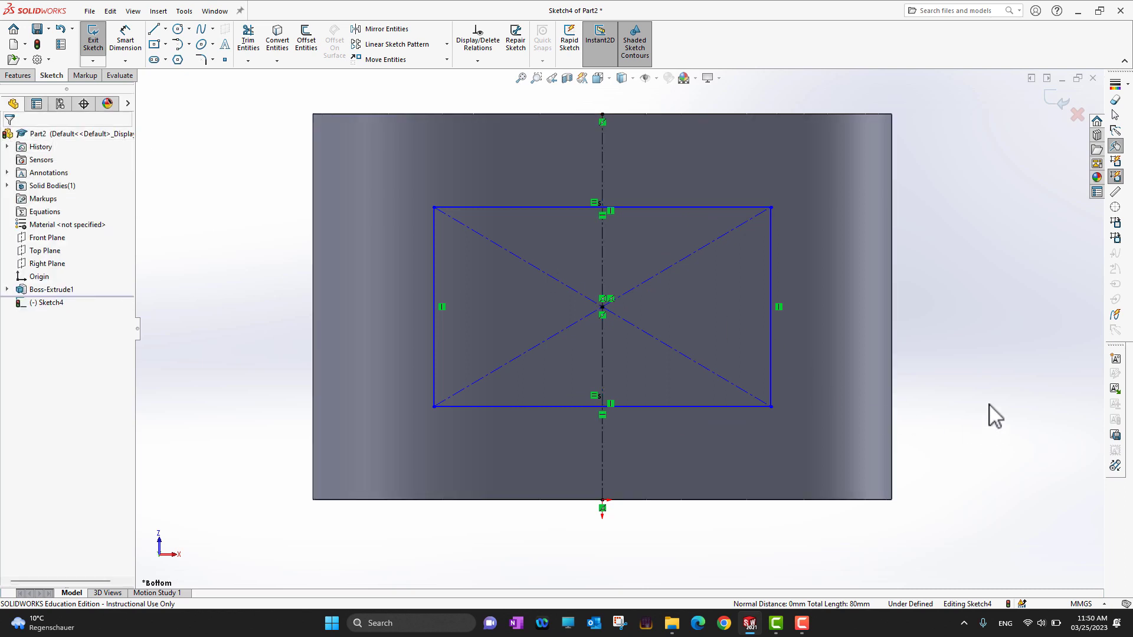
Step: Start a blind boss extrusion of the rectangle and reverse its direction
click(17, 77)
click(98, 39)
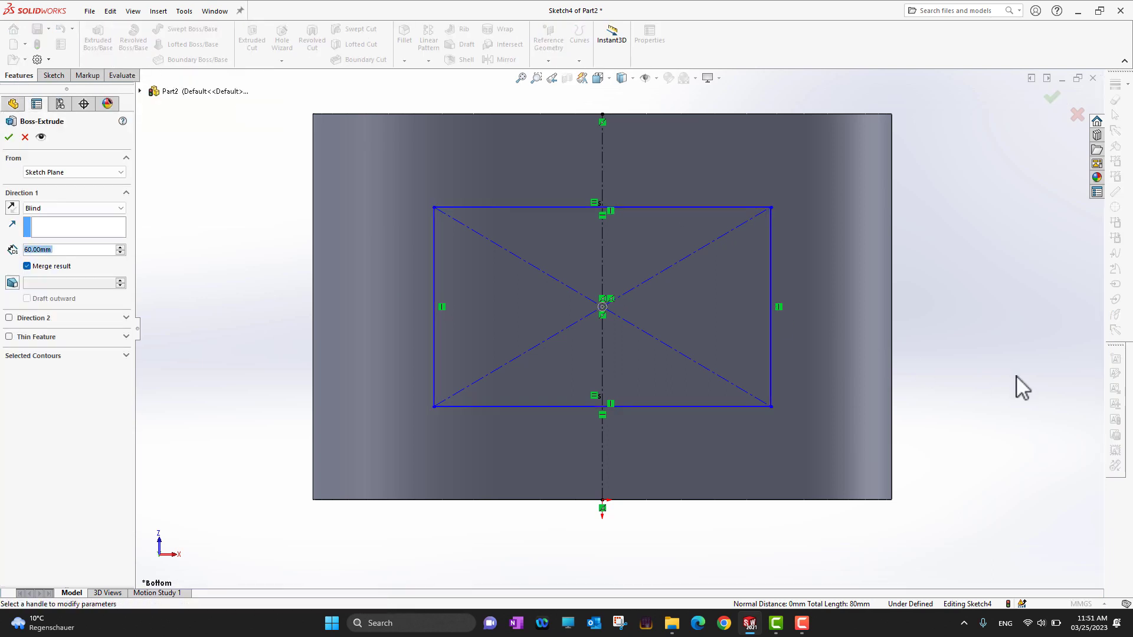
middle_drag(941, 347, 823, 324)
scroll(823, 324, up, 3)
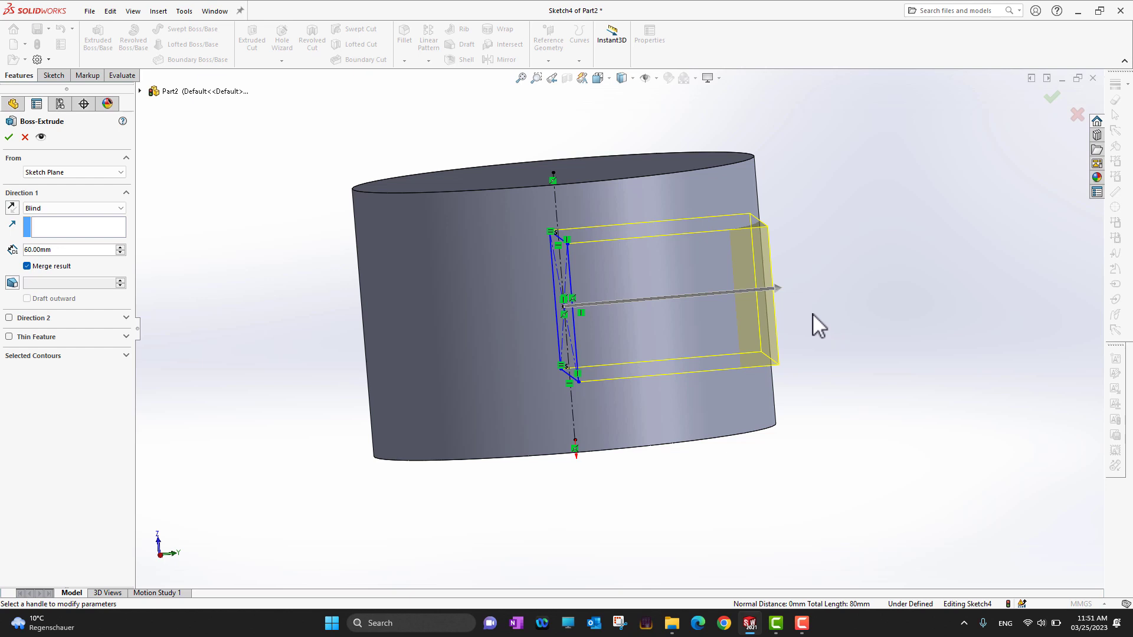
click(12, 208)
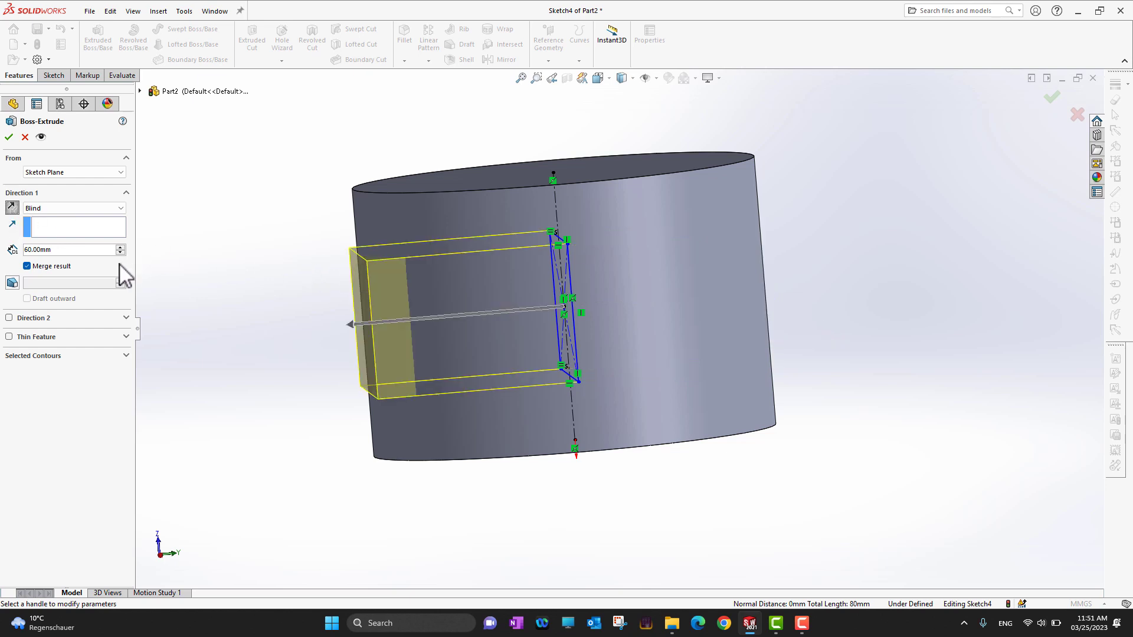
Step: Set the rectangle's extrusion depth to 120 mm and accept the feature with Merge result on
click(121, 248)
click(121, 247)
click(121, 247)
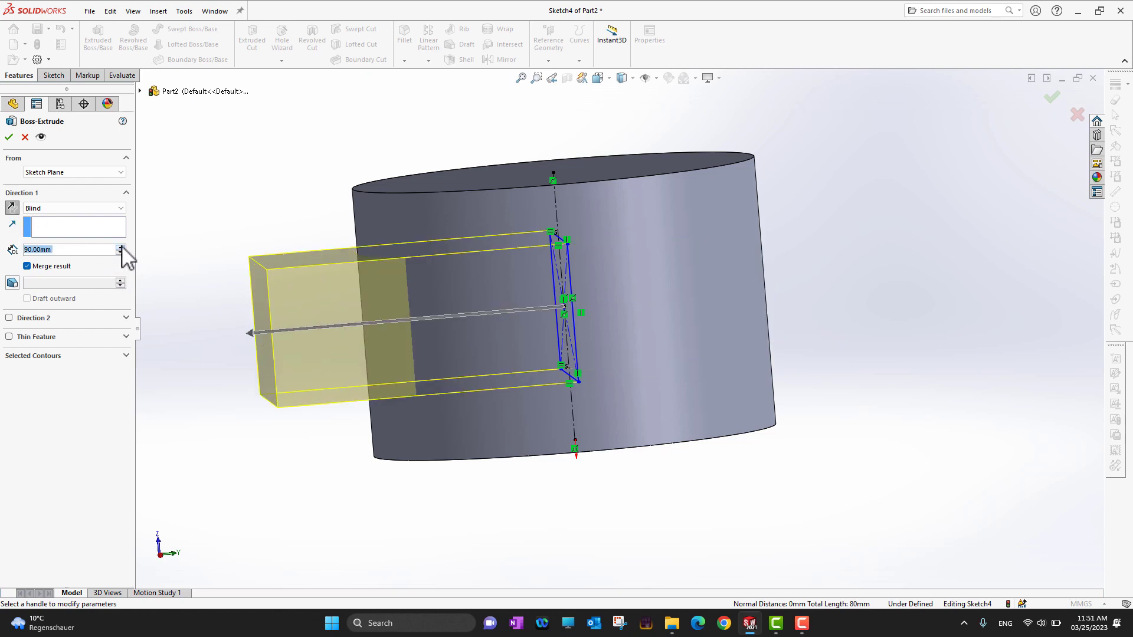
click(120, 248)
click(120, 247)
click(120, 247)
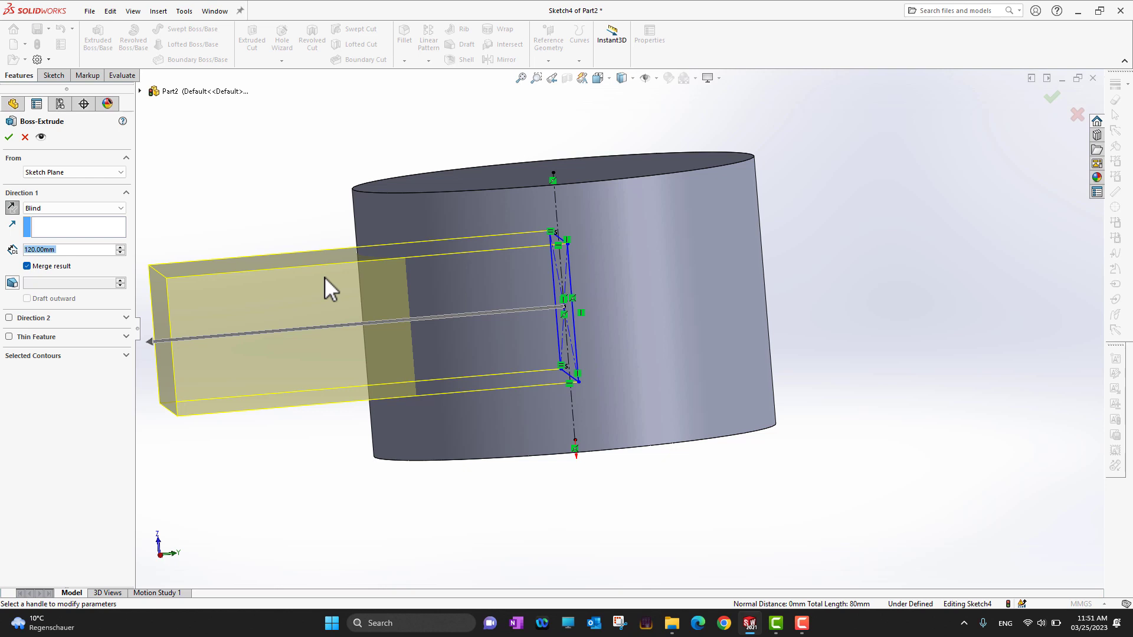
click(120, 252)
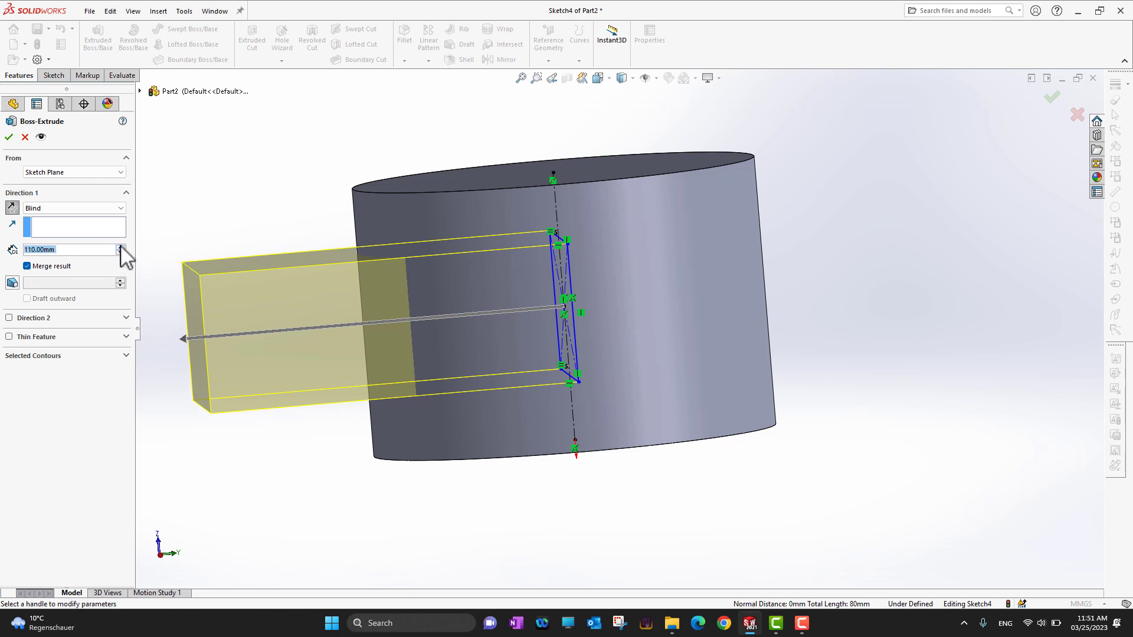
click(120, 247)
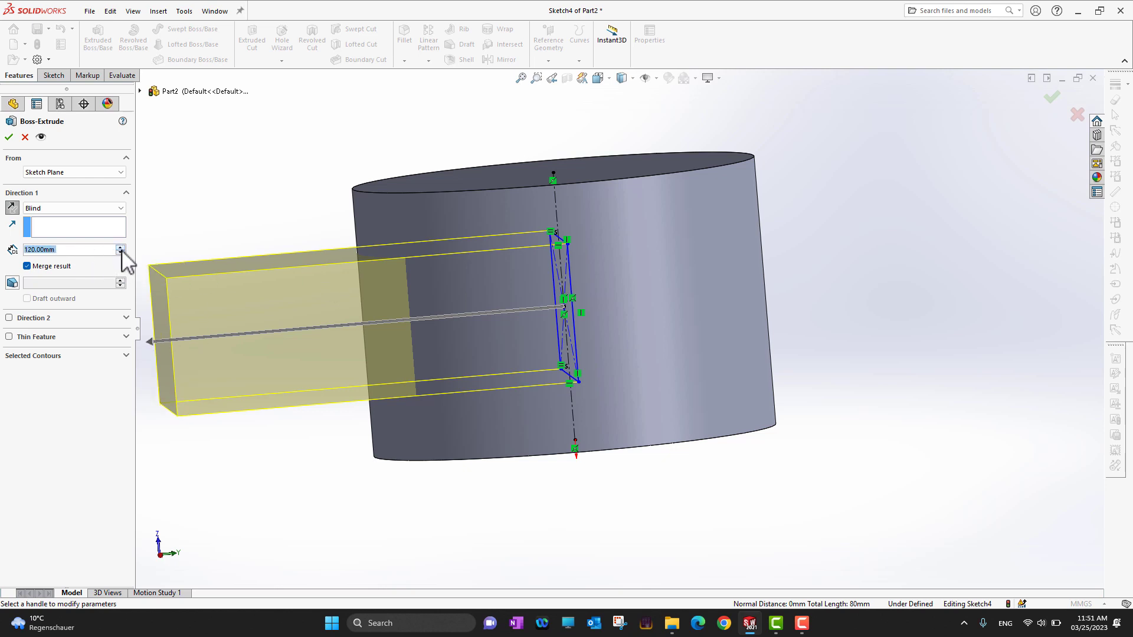
click(9, 138)
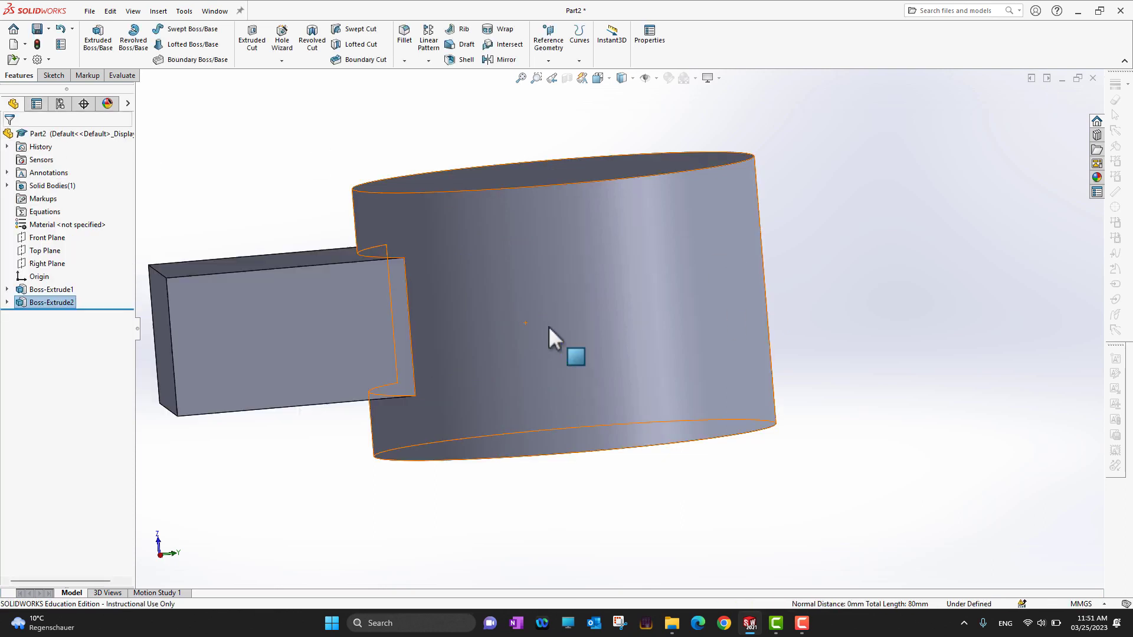
Step: Examine the block protruding from the cylinder and check which solid bodies the part contains
middle_drag(339, 197, 427, 184)
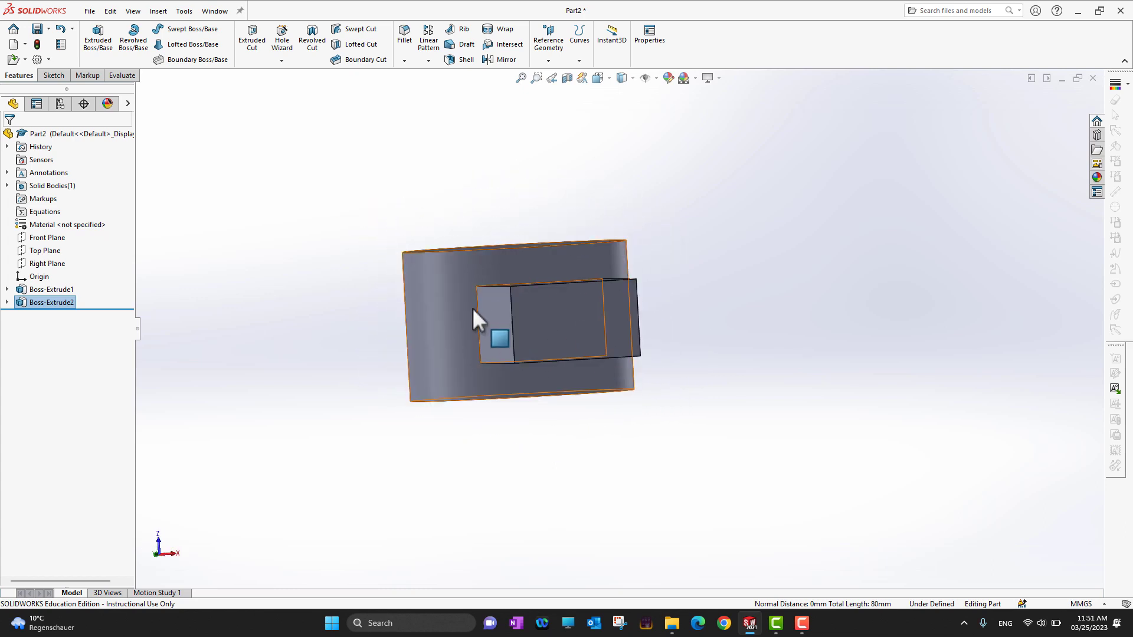
scroll(478, 311, up, 2)
scroll(512, 319, down, 4)
middle_drag(215, 285, 237, 309)
scroll(271, 321, up, 2)
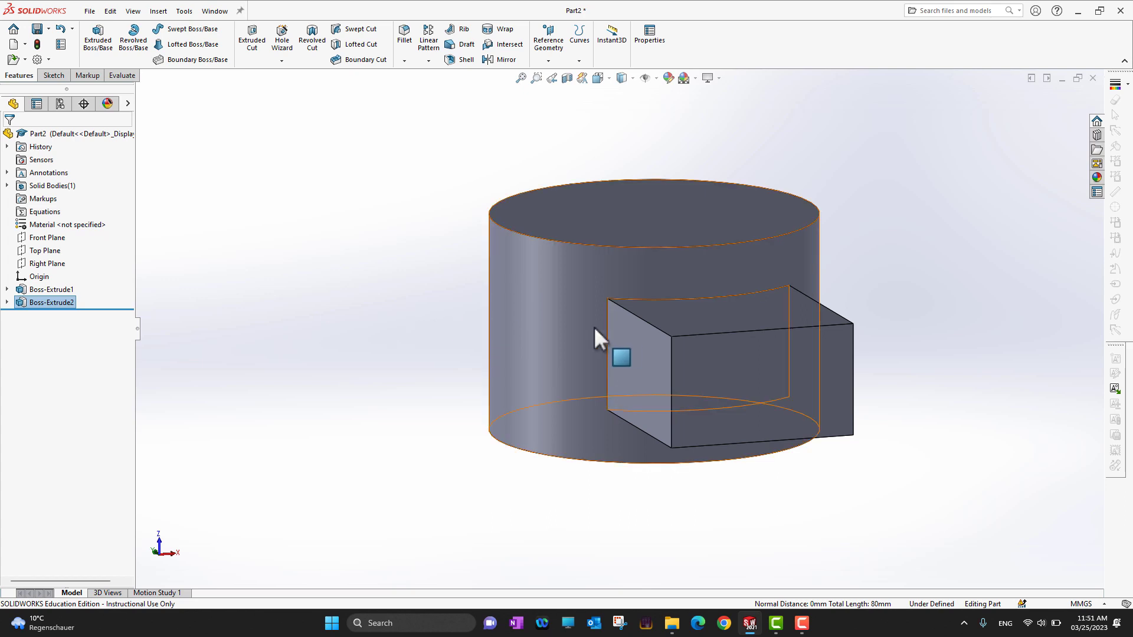
click(7, 186)
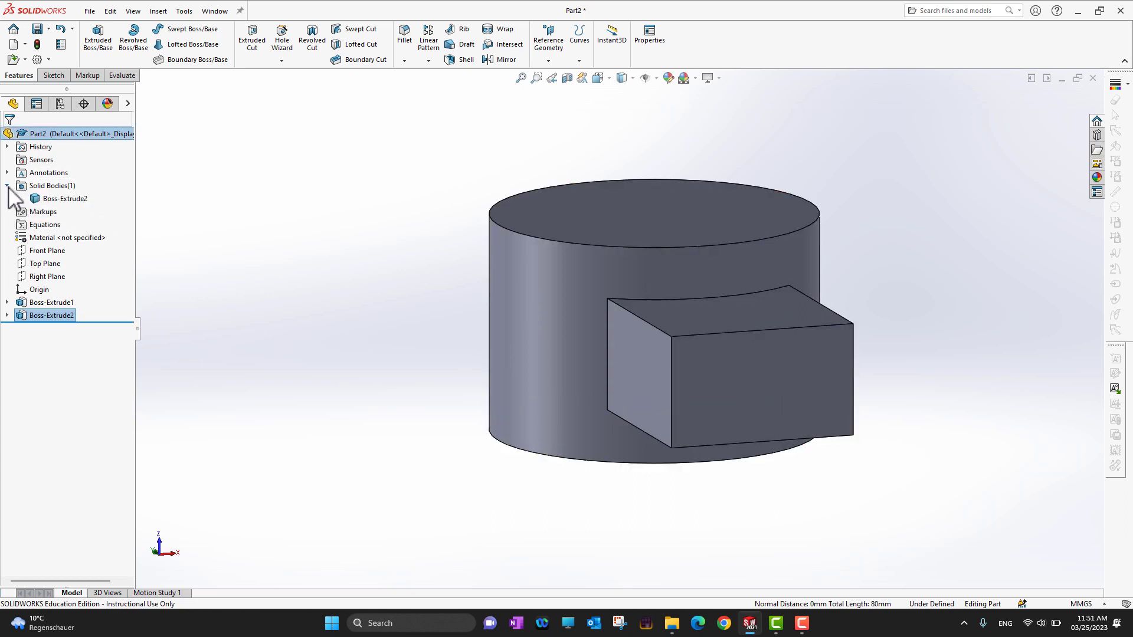
click(7, 186)
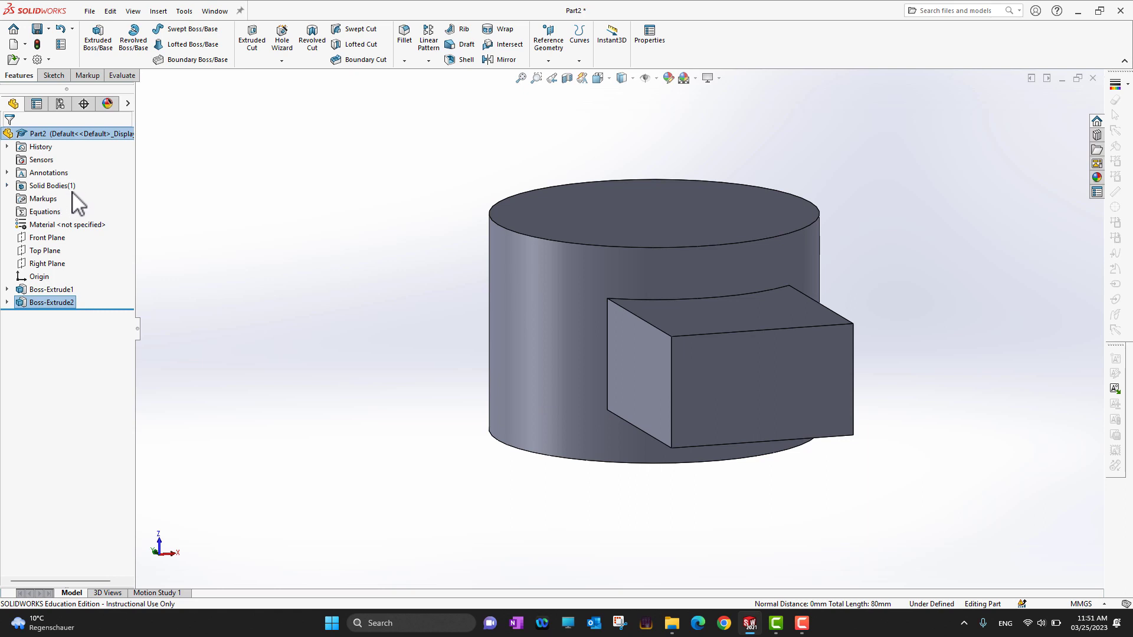
click(305, 362)
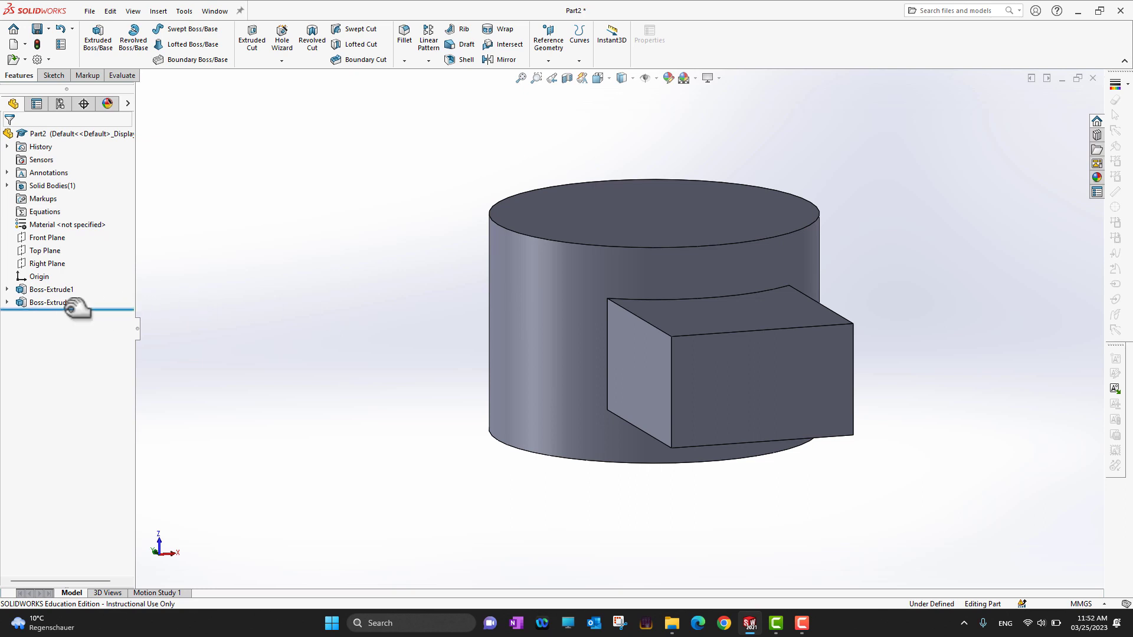
Step: Edit the rectangular block's extrusion to turn off Merge result, making it a separate solid body
click(18, 303)
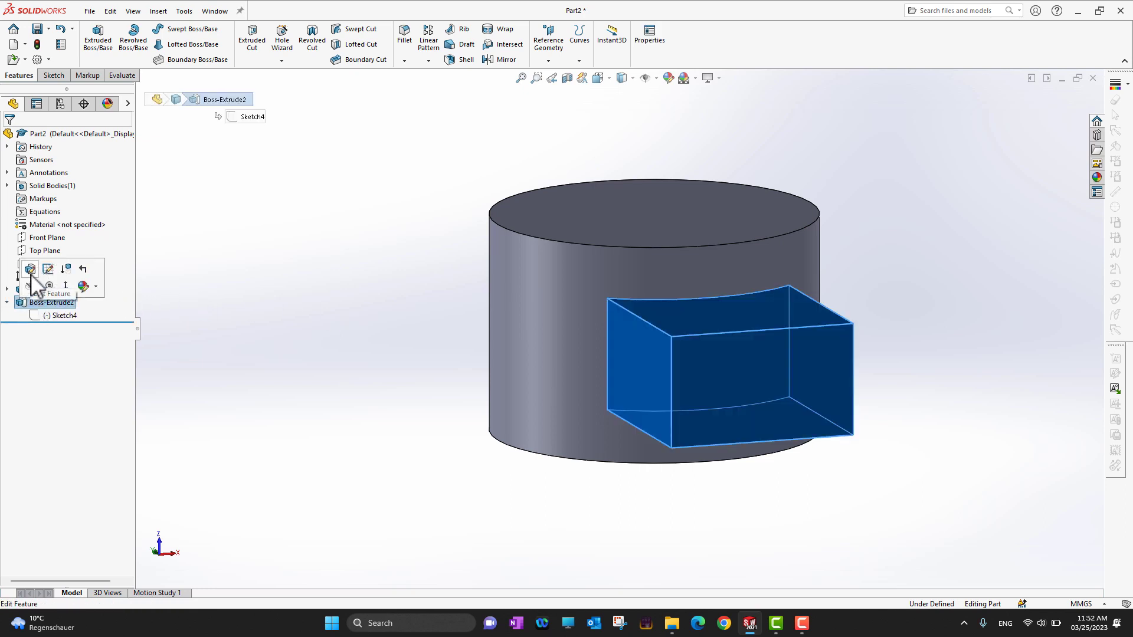
click(29, 273)
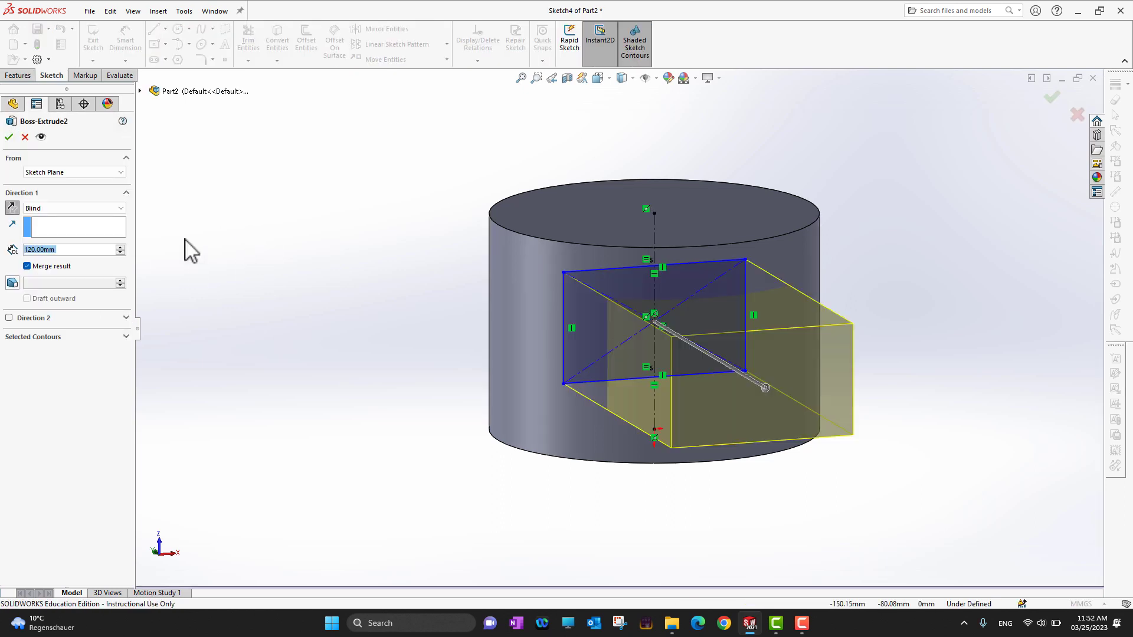
click(27, 266)
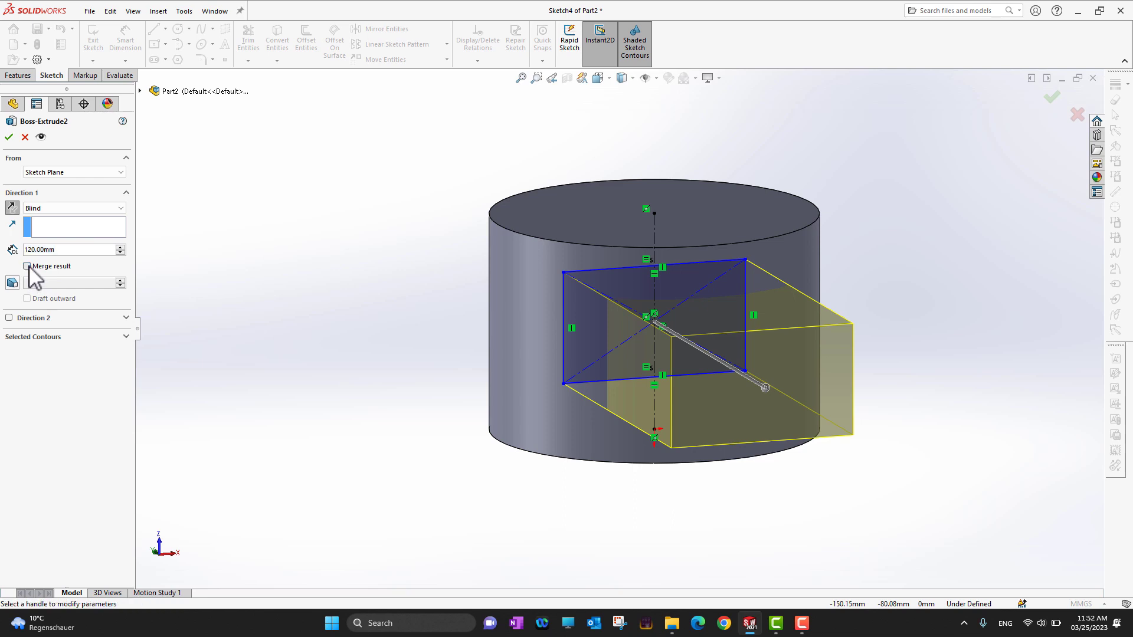
click(9, 138)
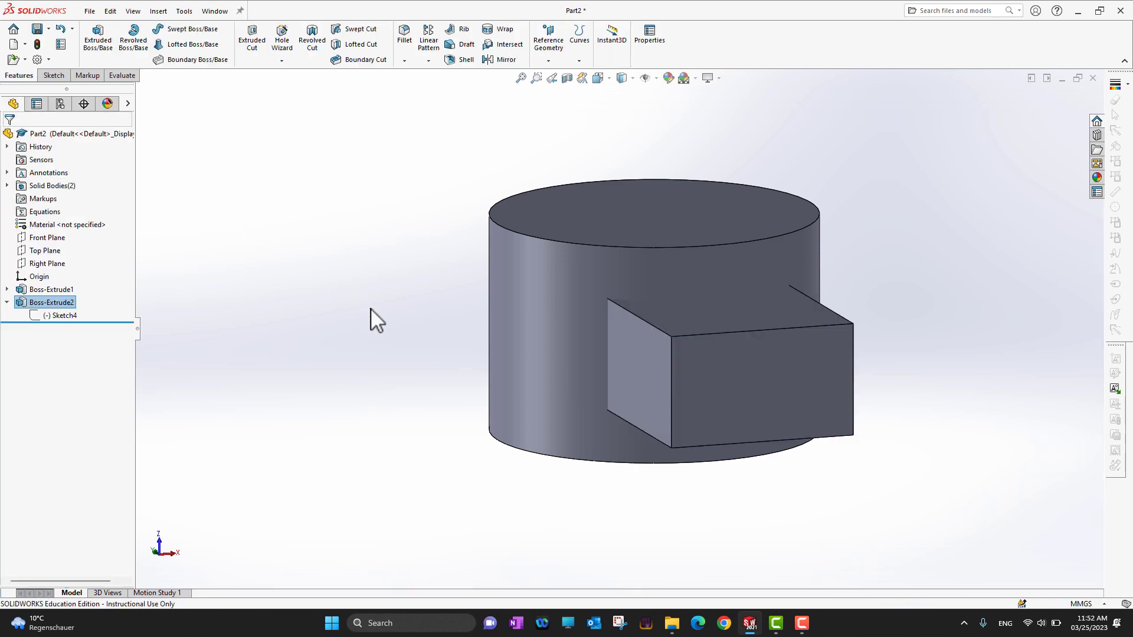
Step: Edit the rectangular block's extrusion to turn Merge result back on
middle_drag(314, 308, 354, 308)
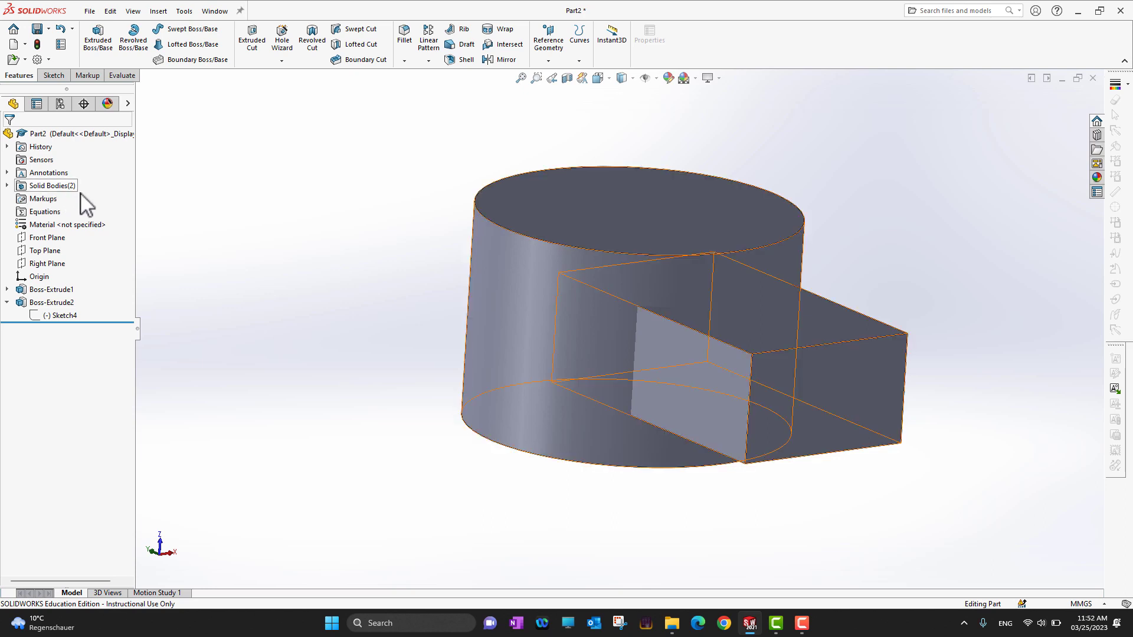
click(33, 302)
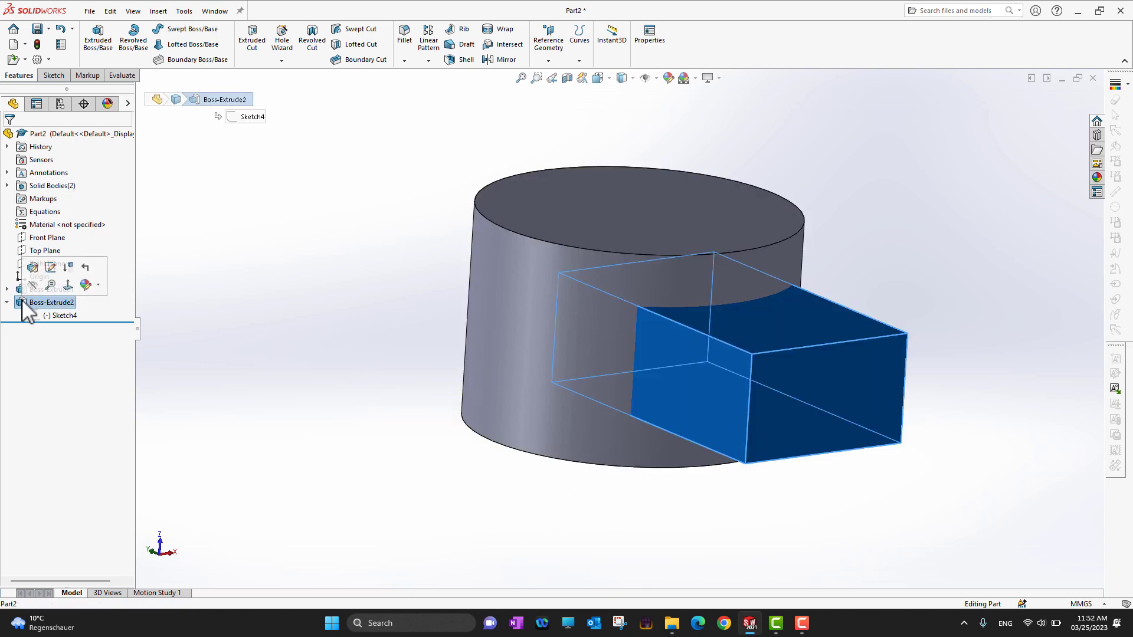
click(32, 269)
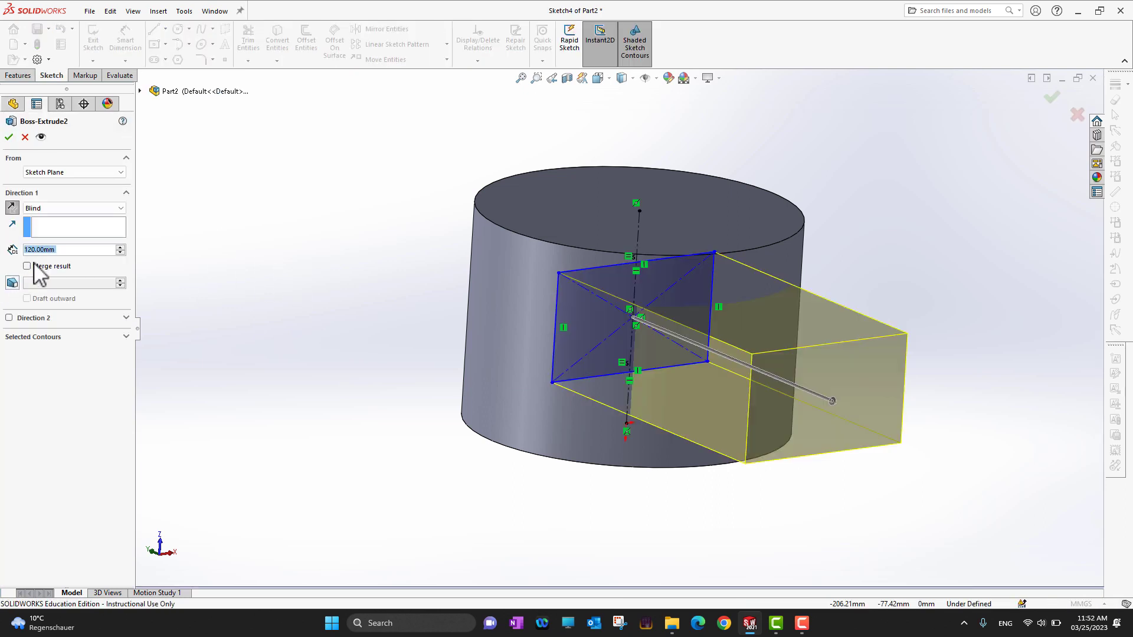
click(27, 266)
key(z)
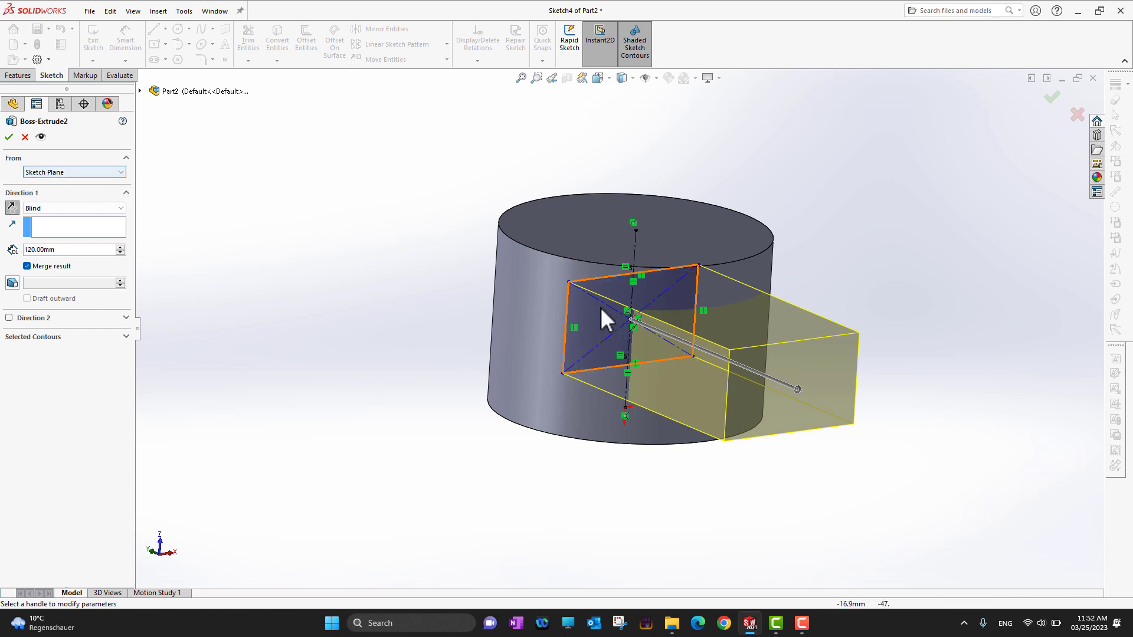
Step: Set the block's extrusion to start from an offset of 10 mm from the sketch plane
click(65, 171)
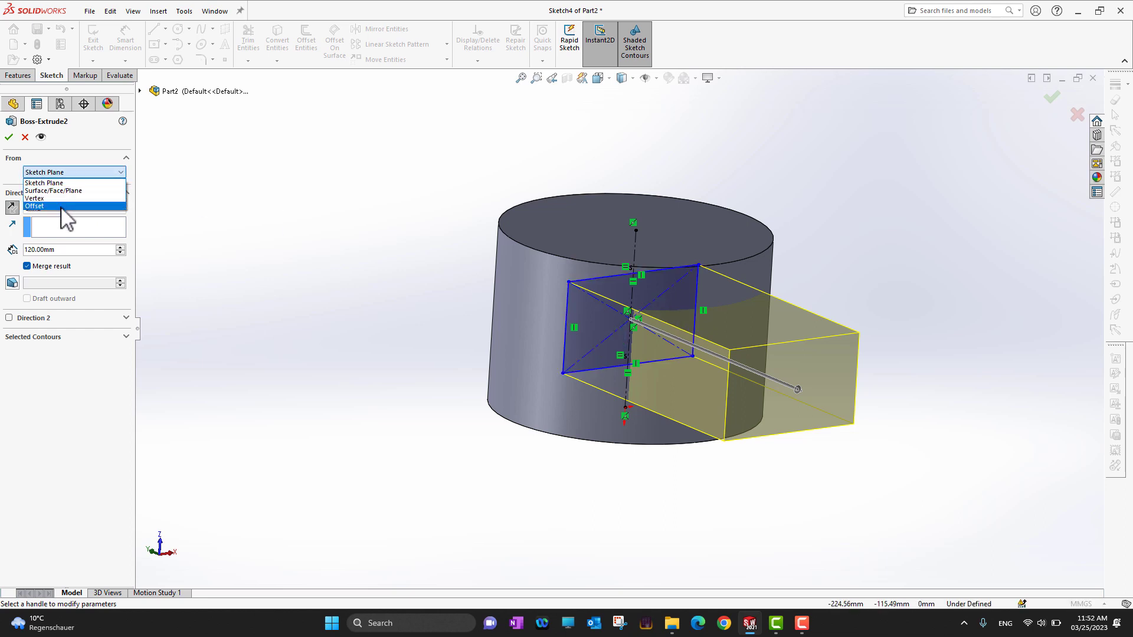
click(62, 207)
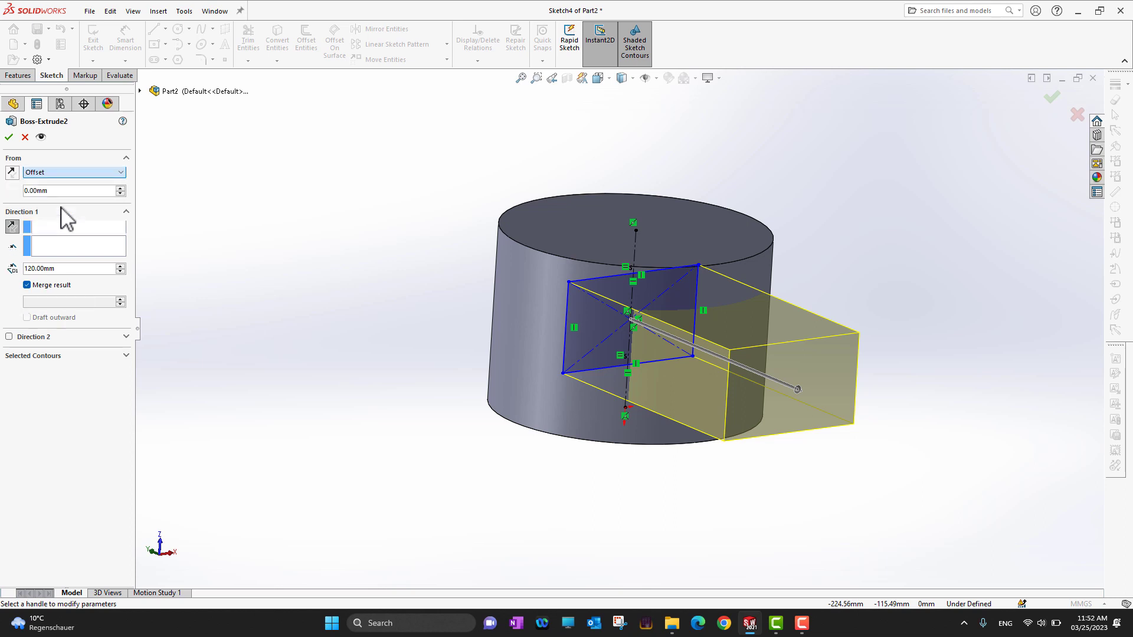
click(121, 188)
click(120, 188)
click(121, 187)
click(121, 194)
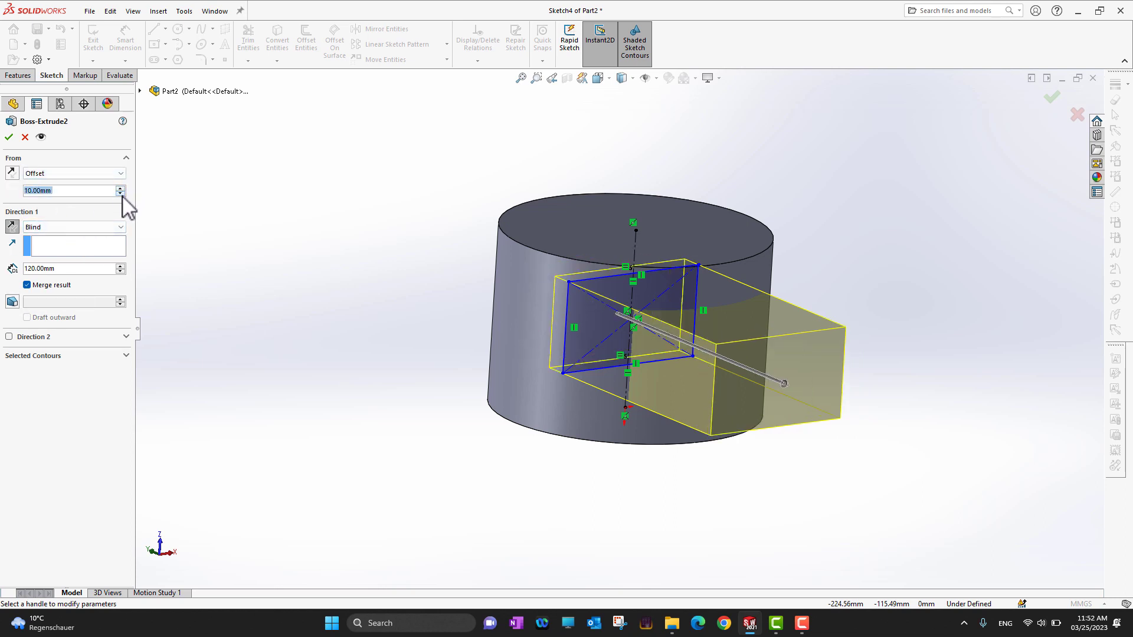
click(121, 193)
Step: Try the block's extrusion in the opposite direction and switch it back
mouse_move(284, 305)
middle_down()
mouse_move(356, 341)
mouse_move(342, 326)
mouse_move(346, 337)
middle_up()
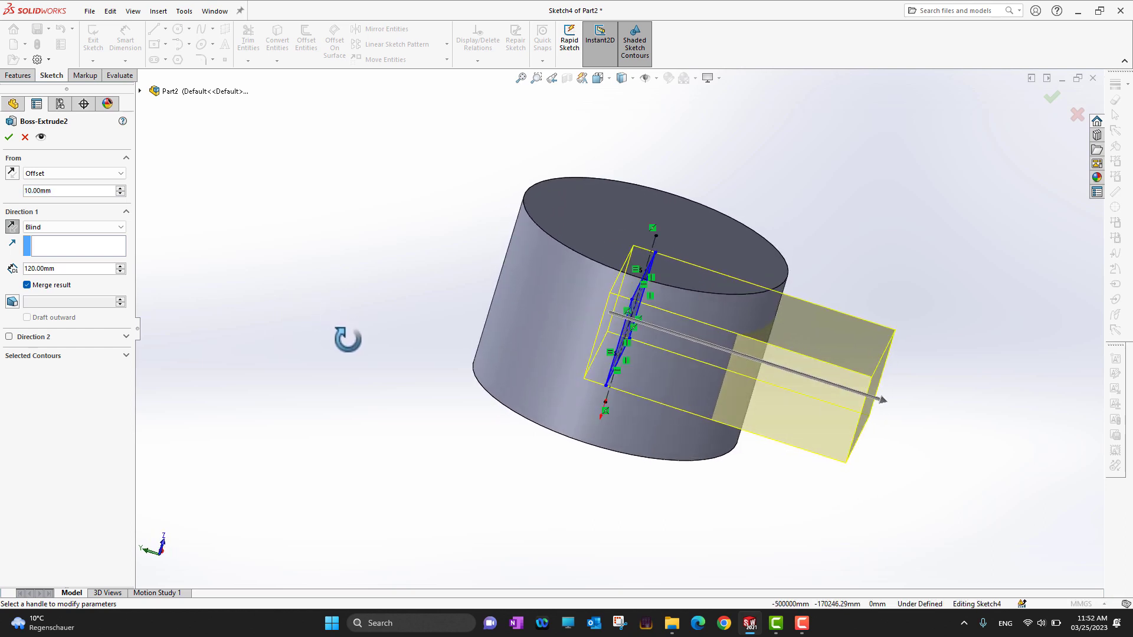
click(12, 227)
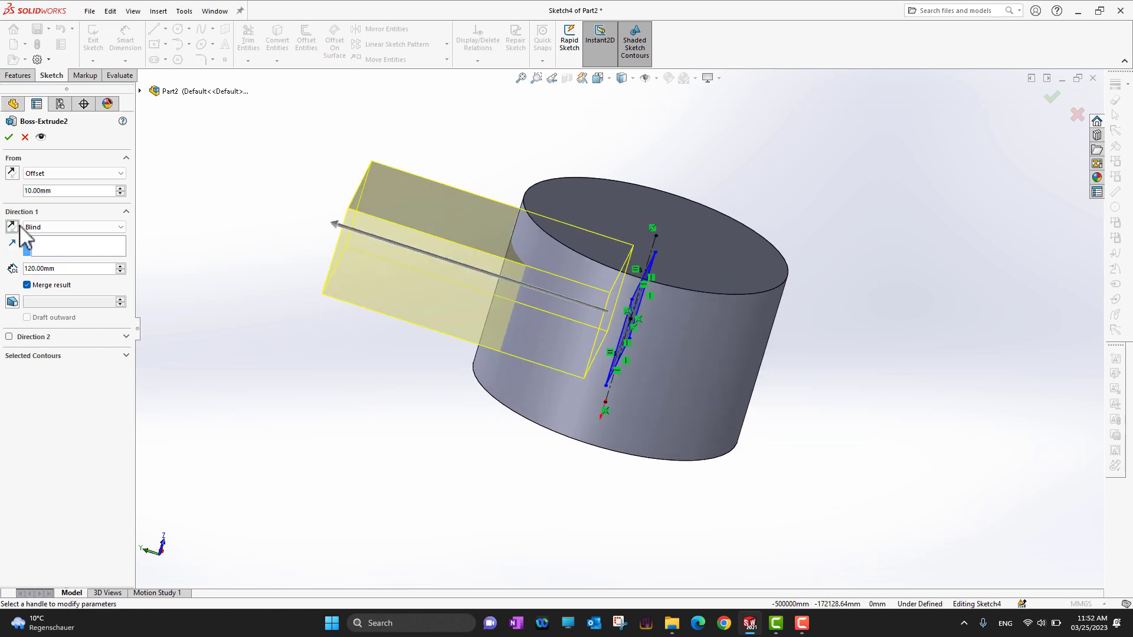
click(12, 227)
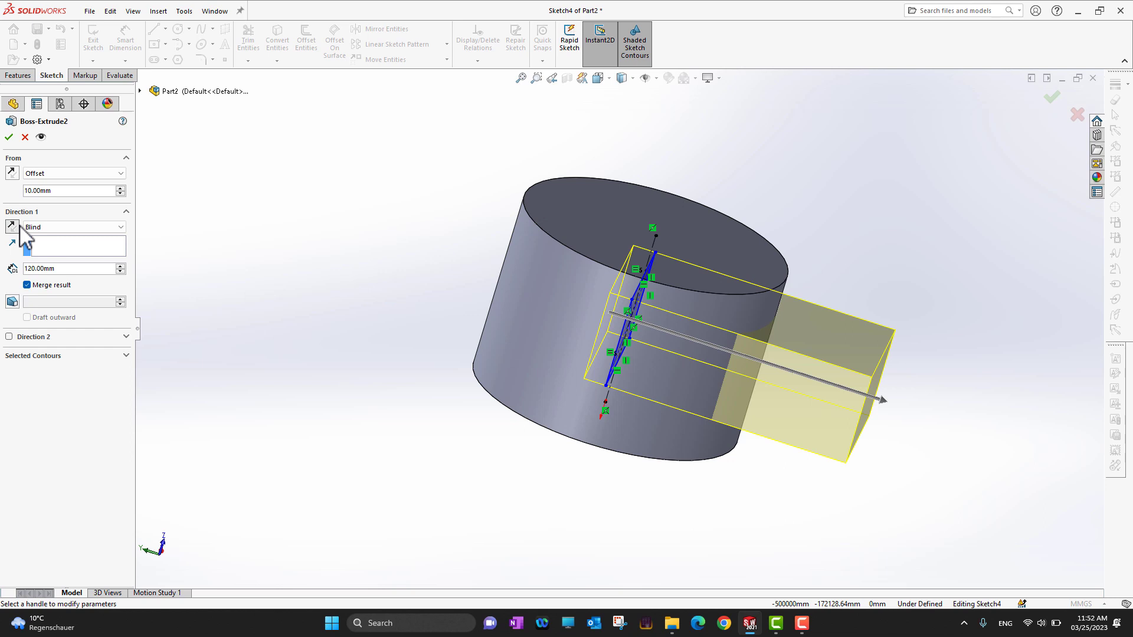
Step: Reverse the start offset's direction, set the offset to 70 mm, and accept the extrusion with Merge result on
click(121, 188)
click(121, 187)
click(121, 187)
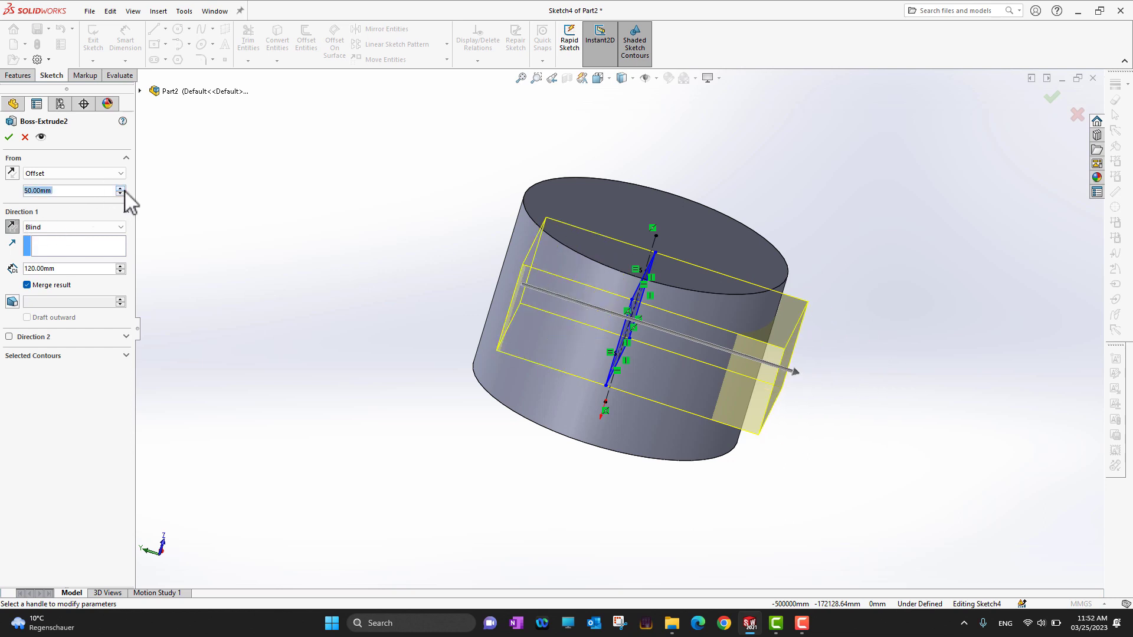
click(12, 173)
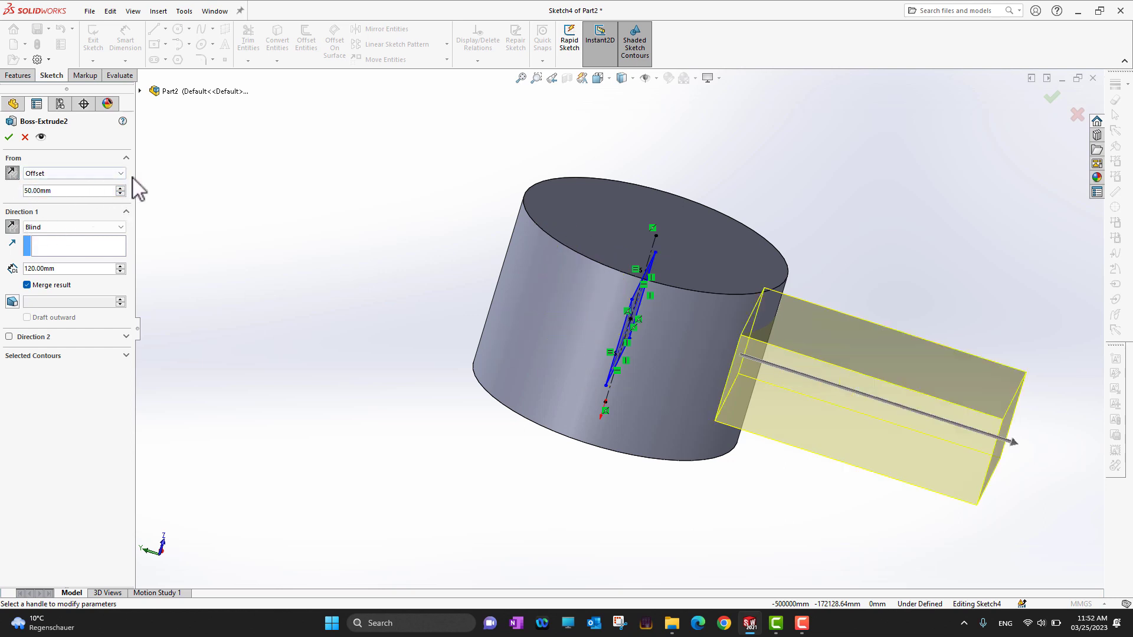
click(120, 188)
click(120, 188)
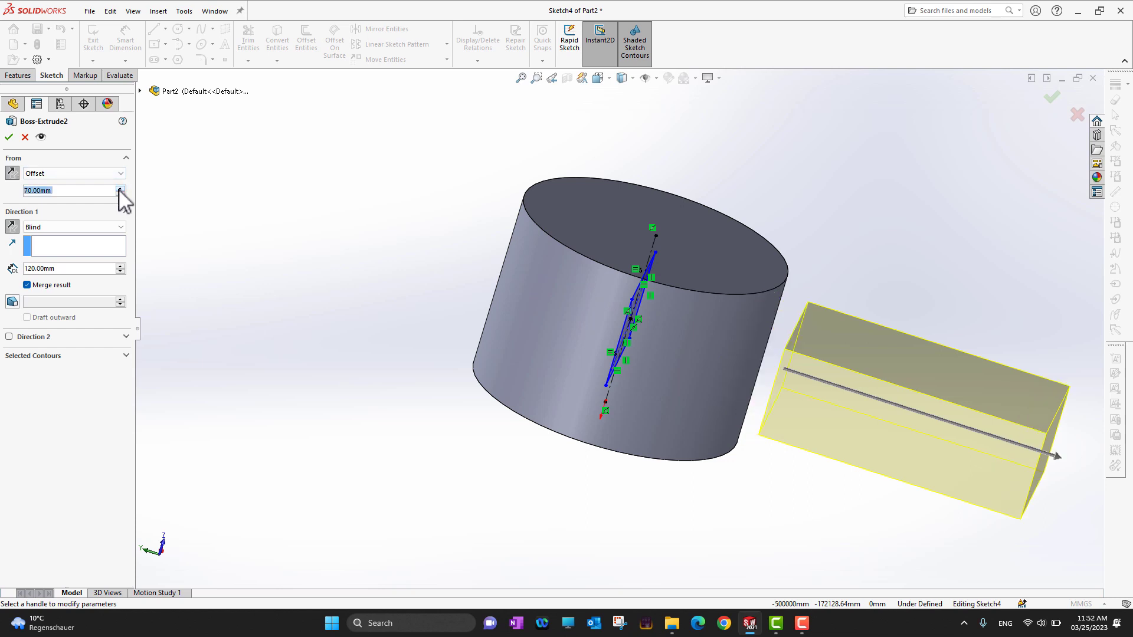
mouse_move(307, 349)
middle_down()
mouse_move(278, 328)
mouse_move(310, 347)
middle_up()
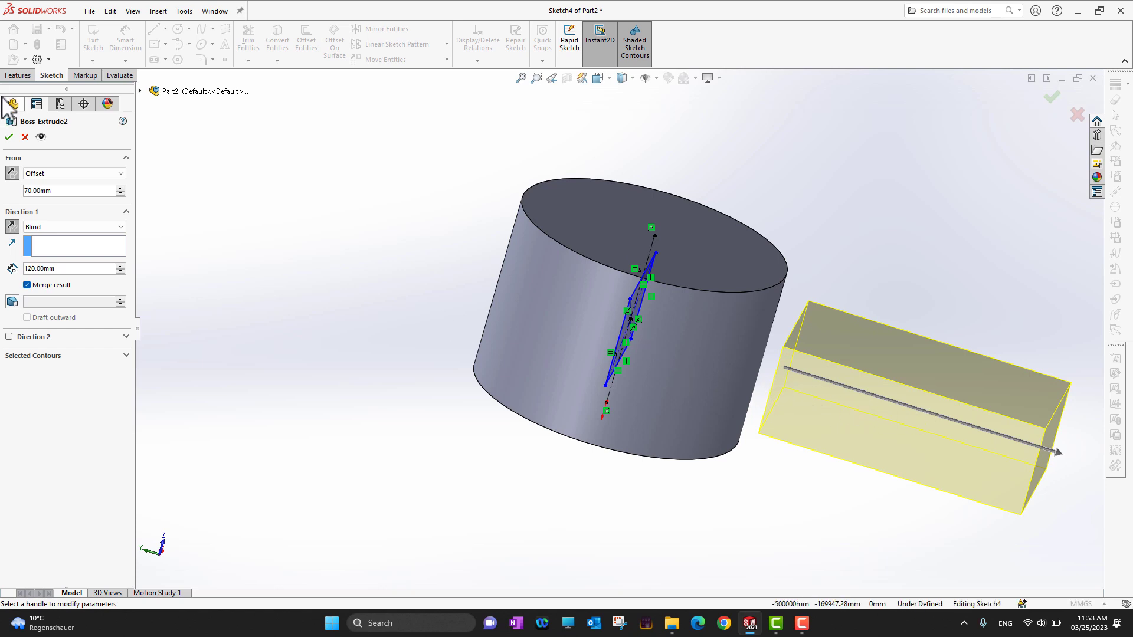
click(9, 136)
Step: Examine from several sides how the offset block sits relative to the cylinder
scroll(354, 295, up, 5)
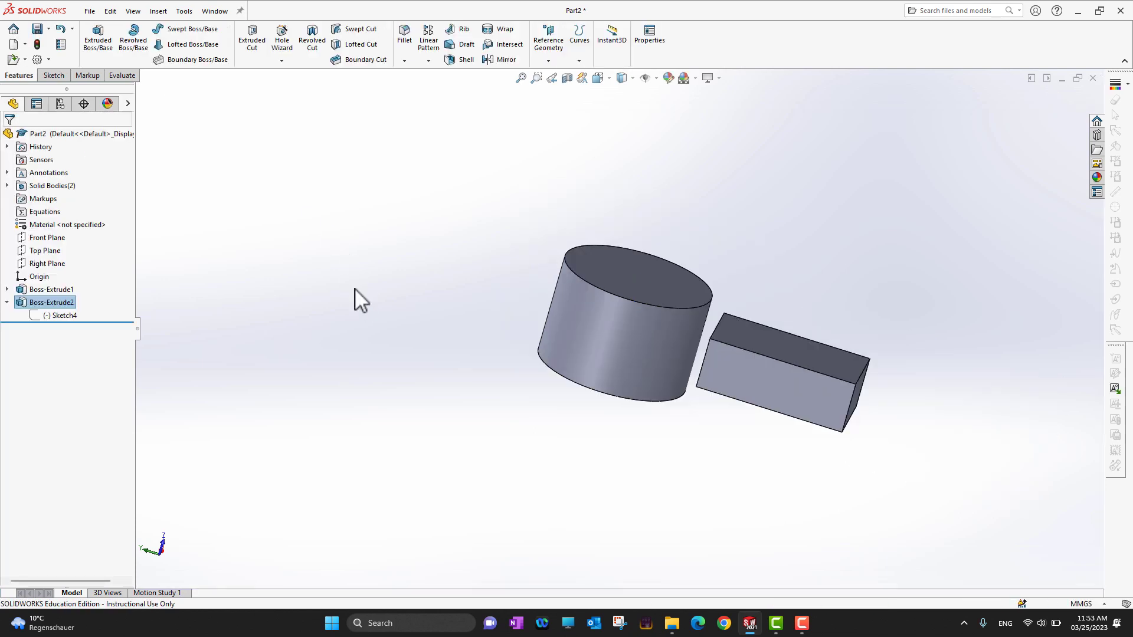
scroll(416, 308, down, 3)
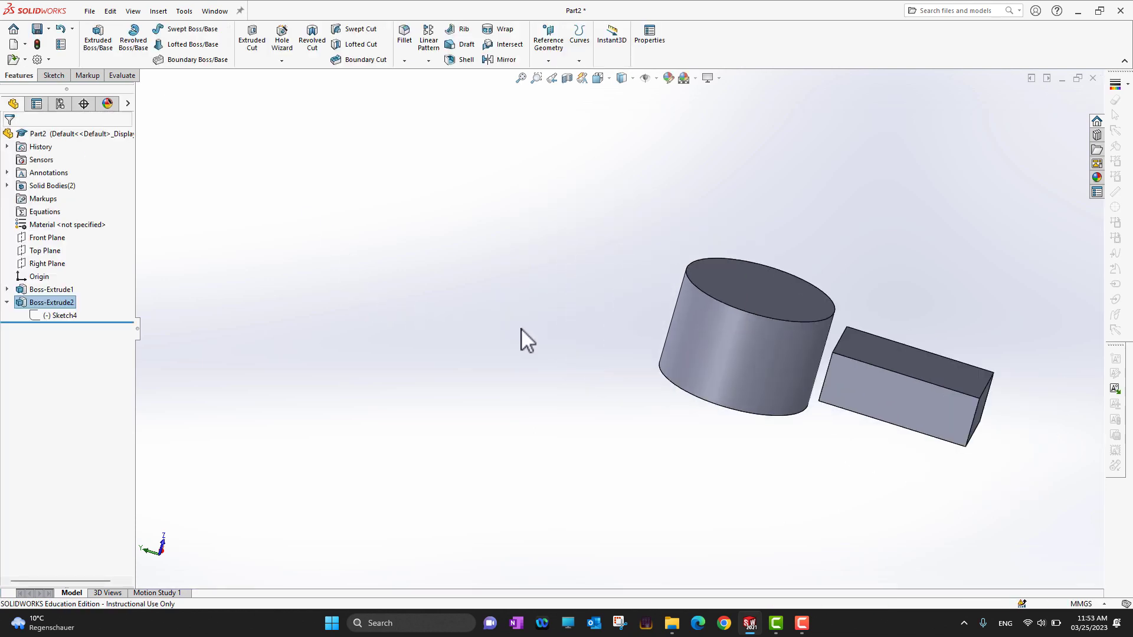
middle_drag(522, 328, 492, 327)
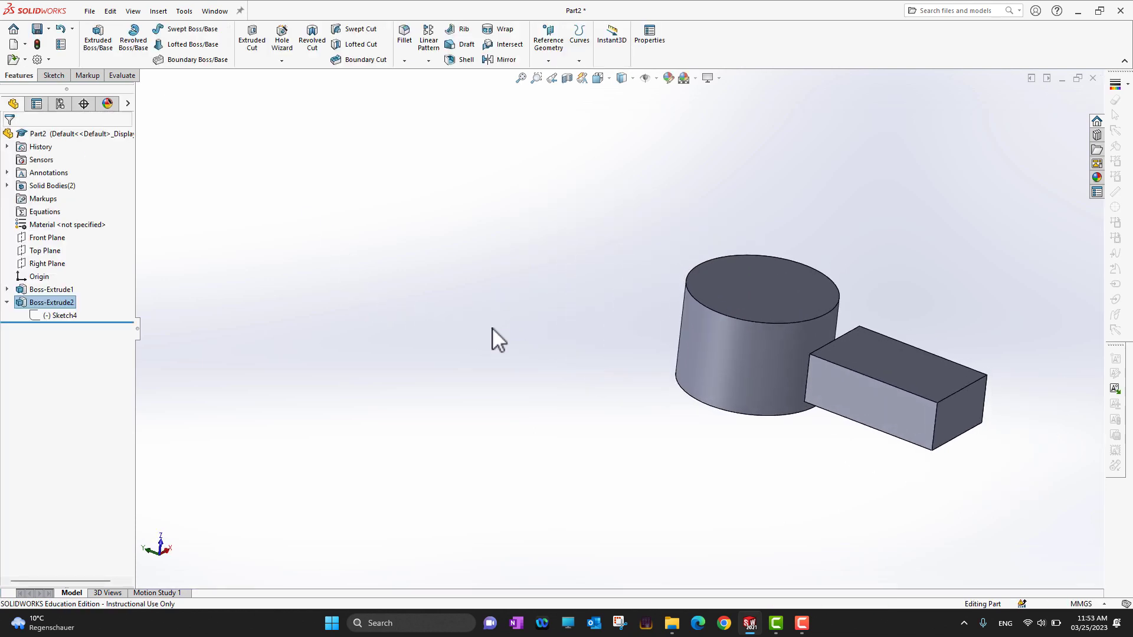
key(f)
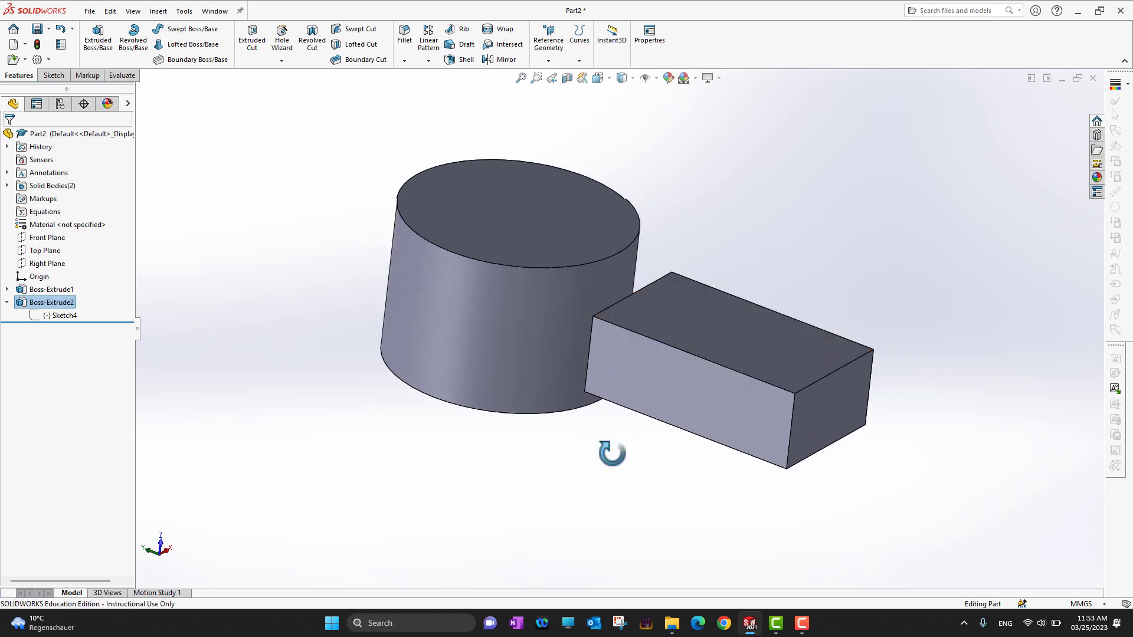
middle_drag(612, 453, 567, 350)
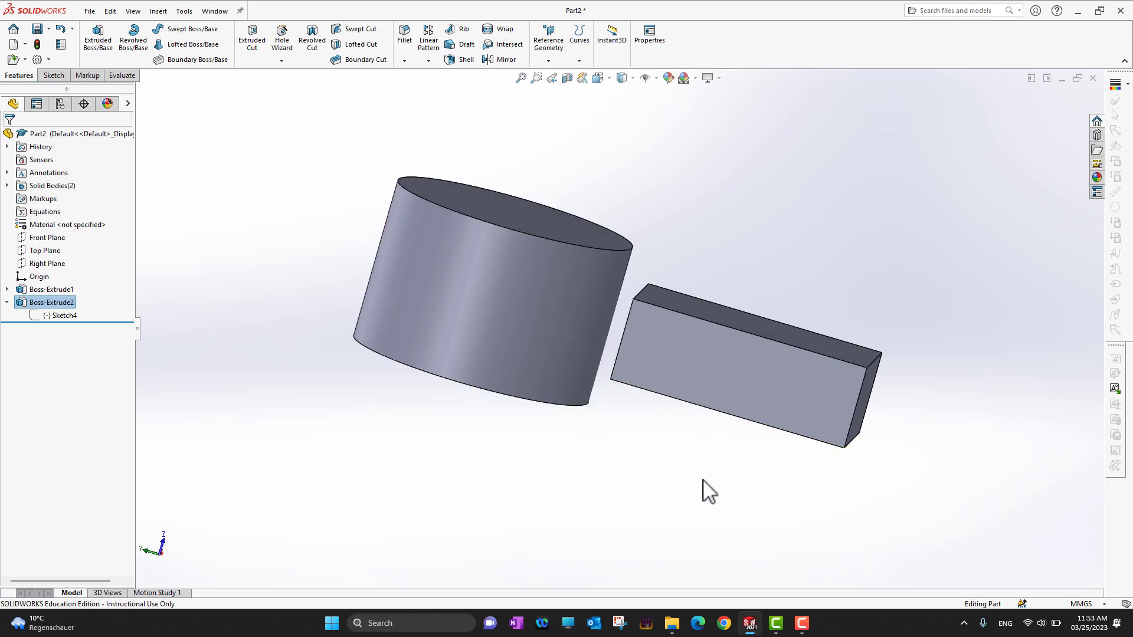
middle_drag(705, 487, 468, 389)
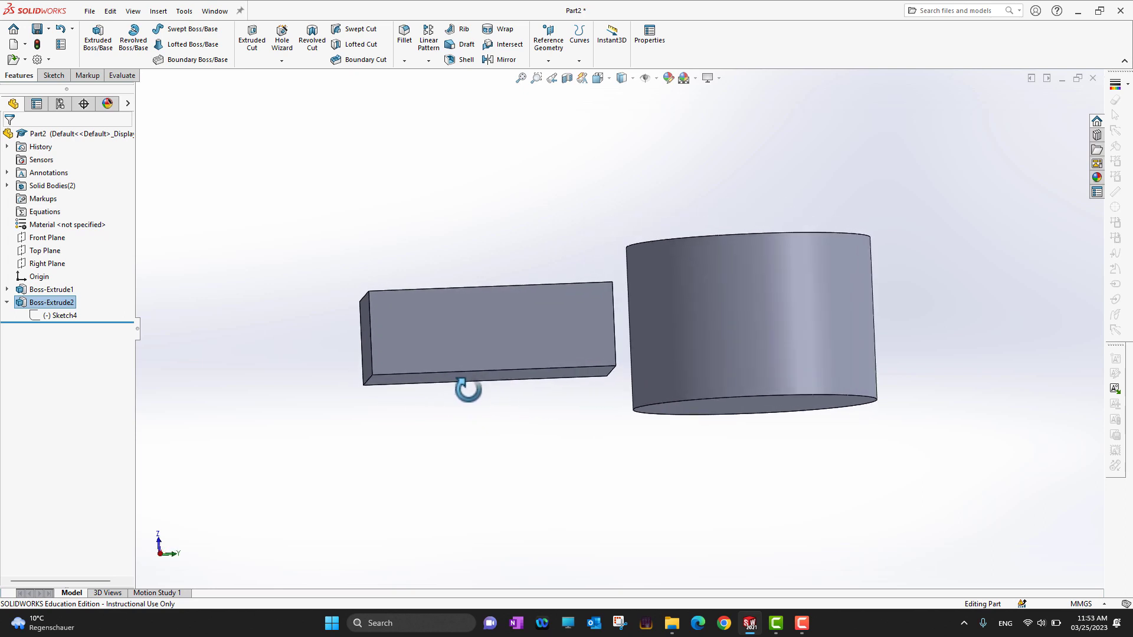